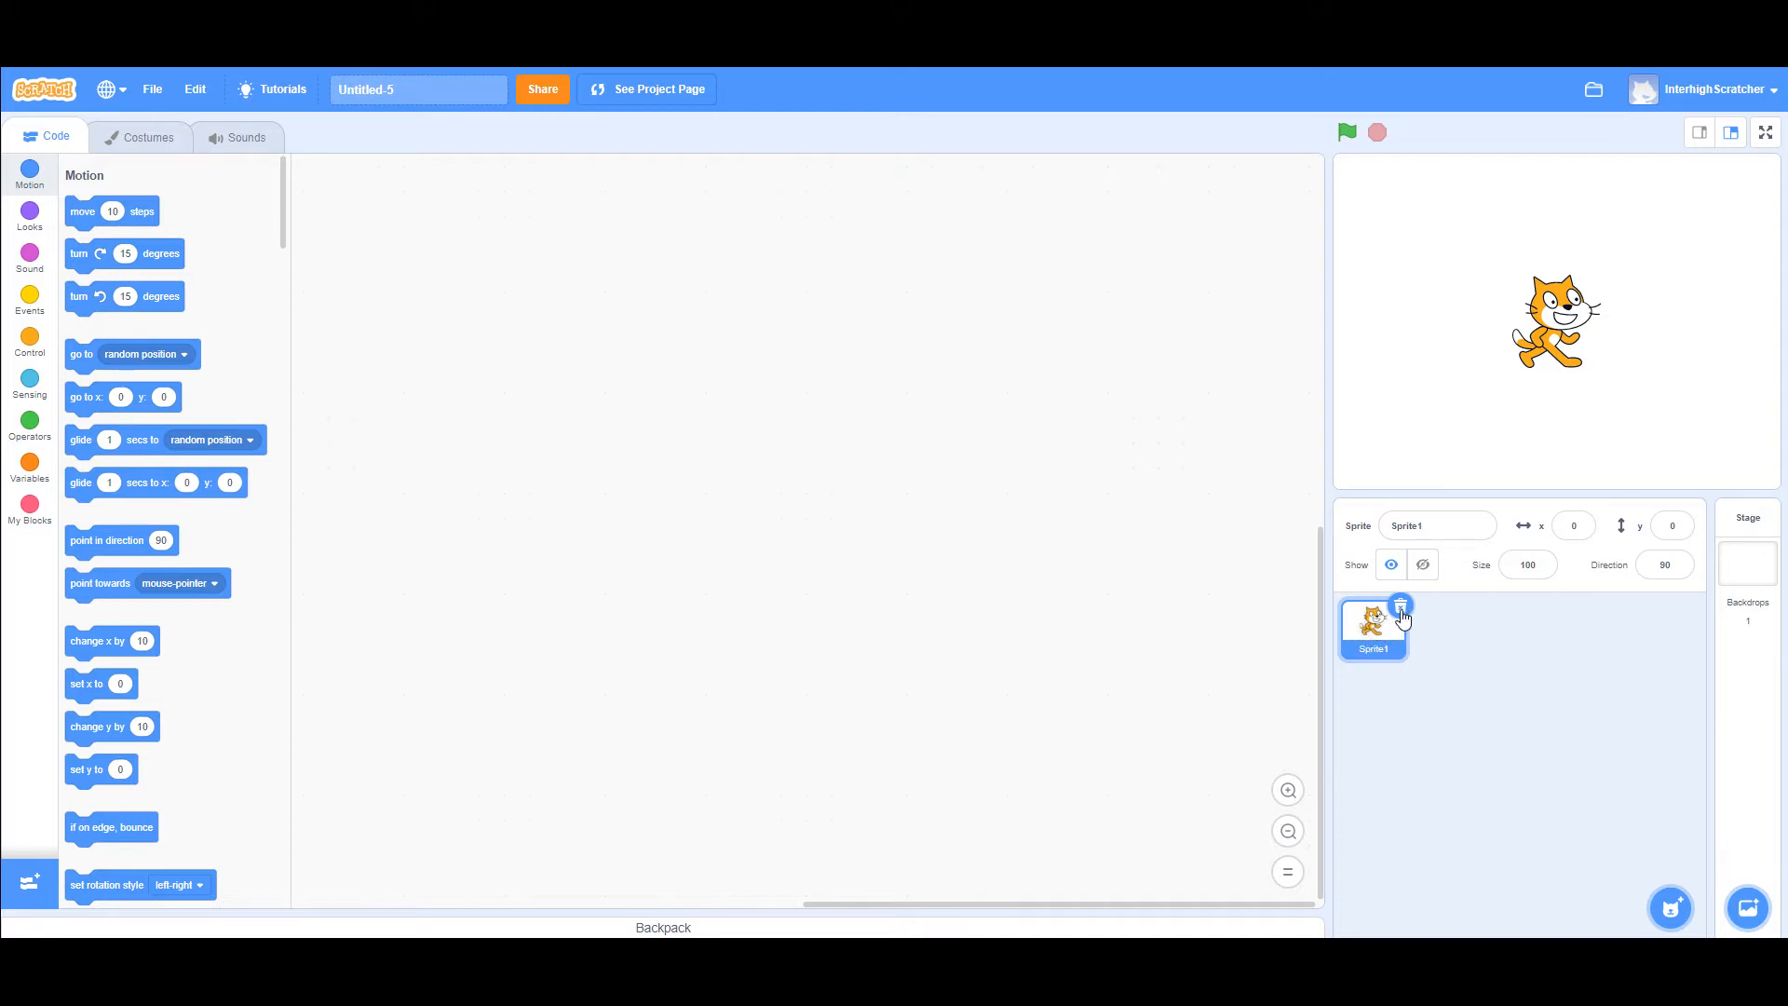
- Delete the default cat sprite and add the Night City backdrop with the street from the backdrop library
left_click(1402, 610)
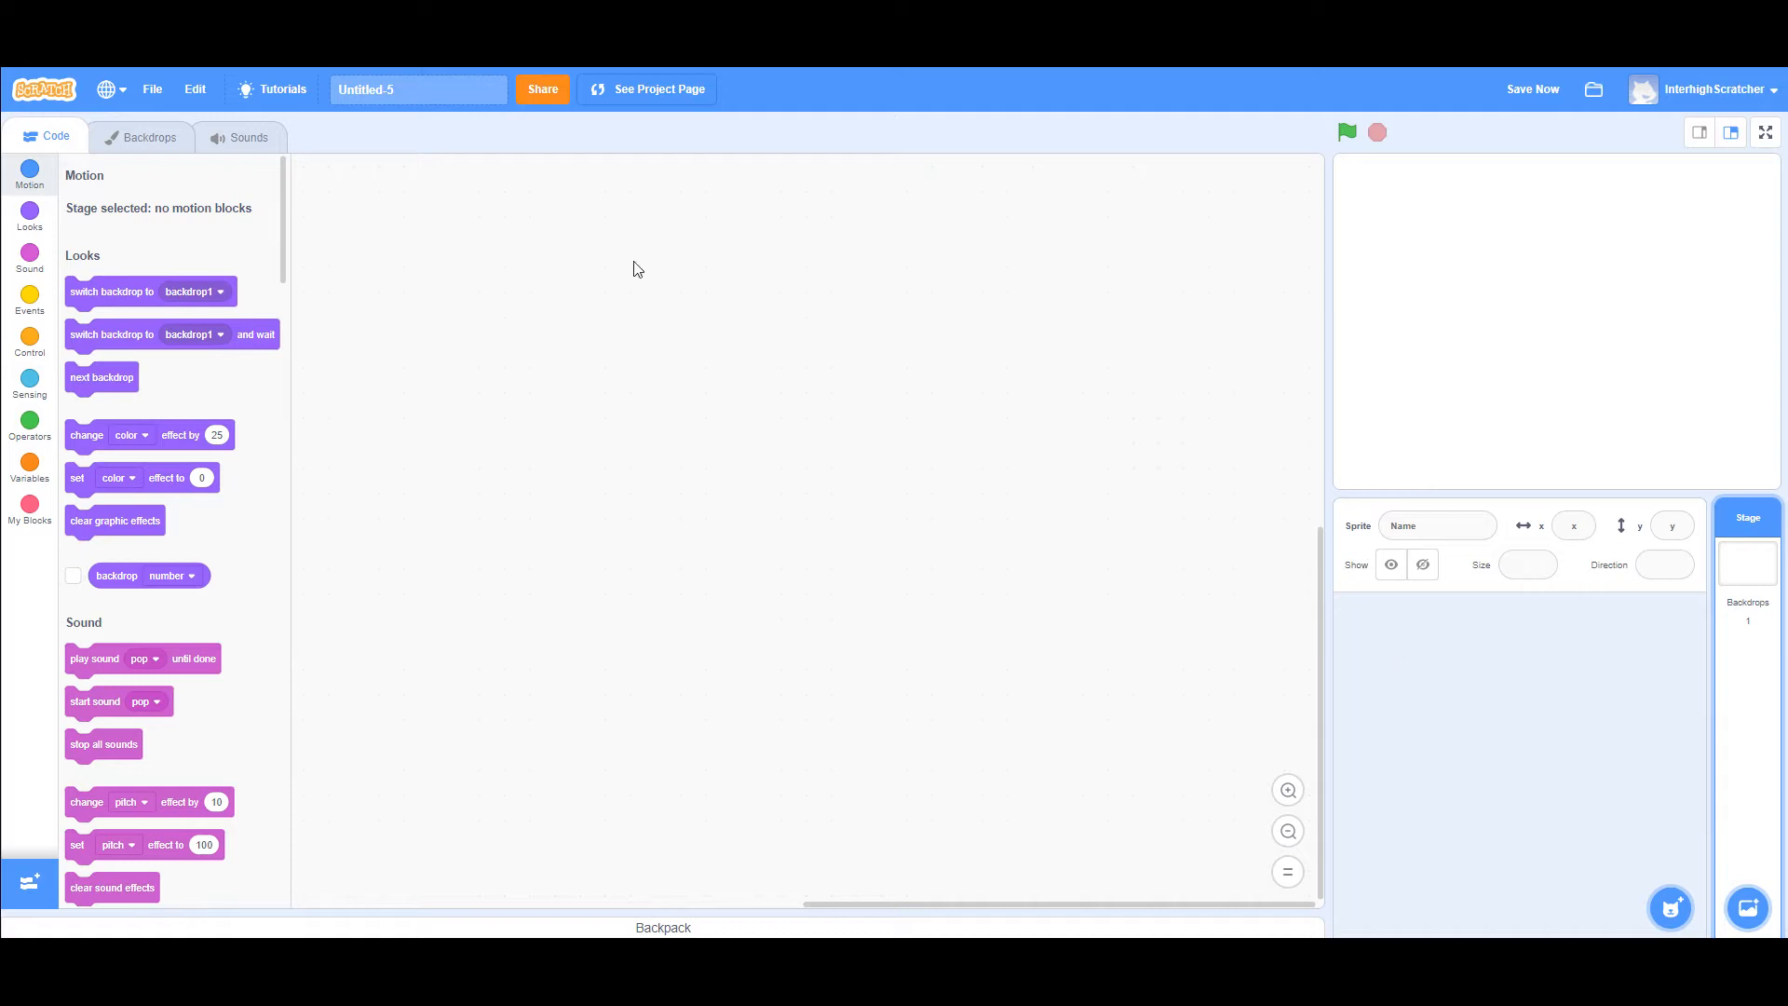
left_click(151, 139)
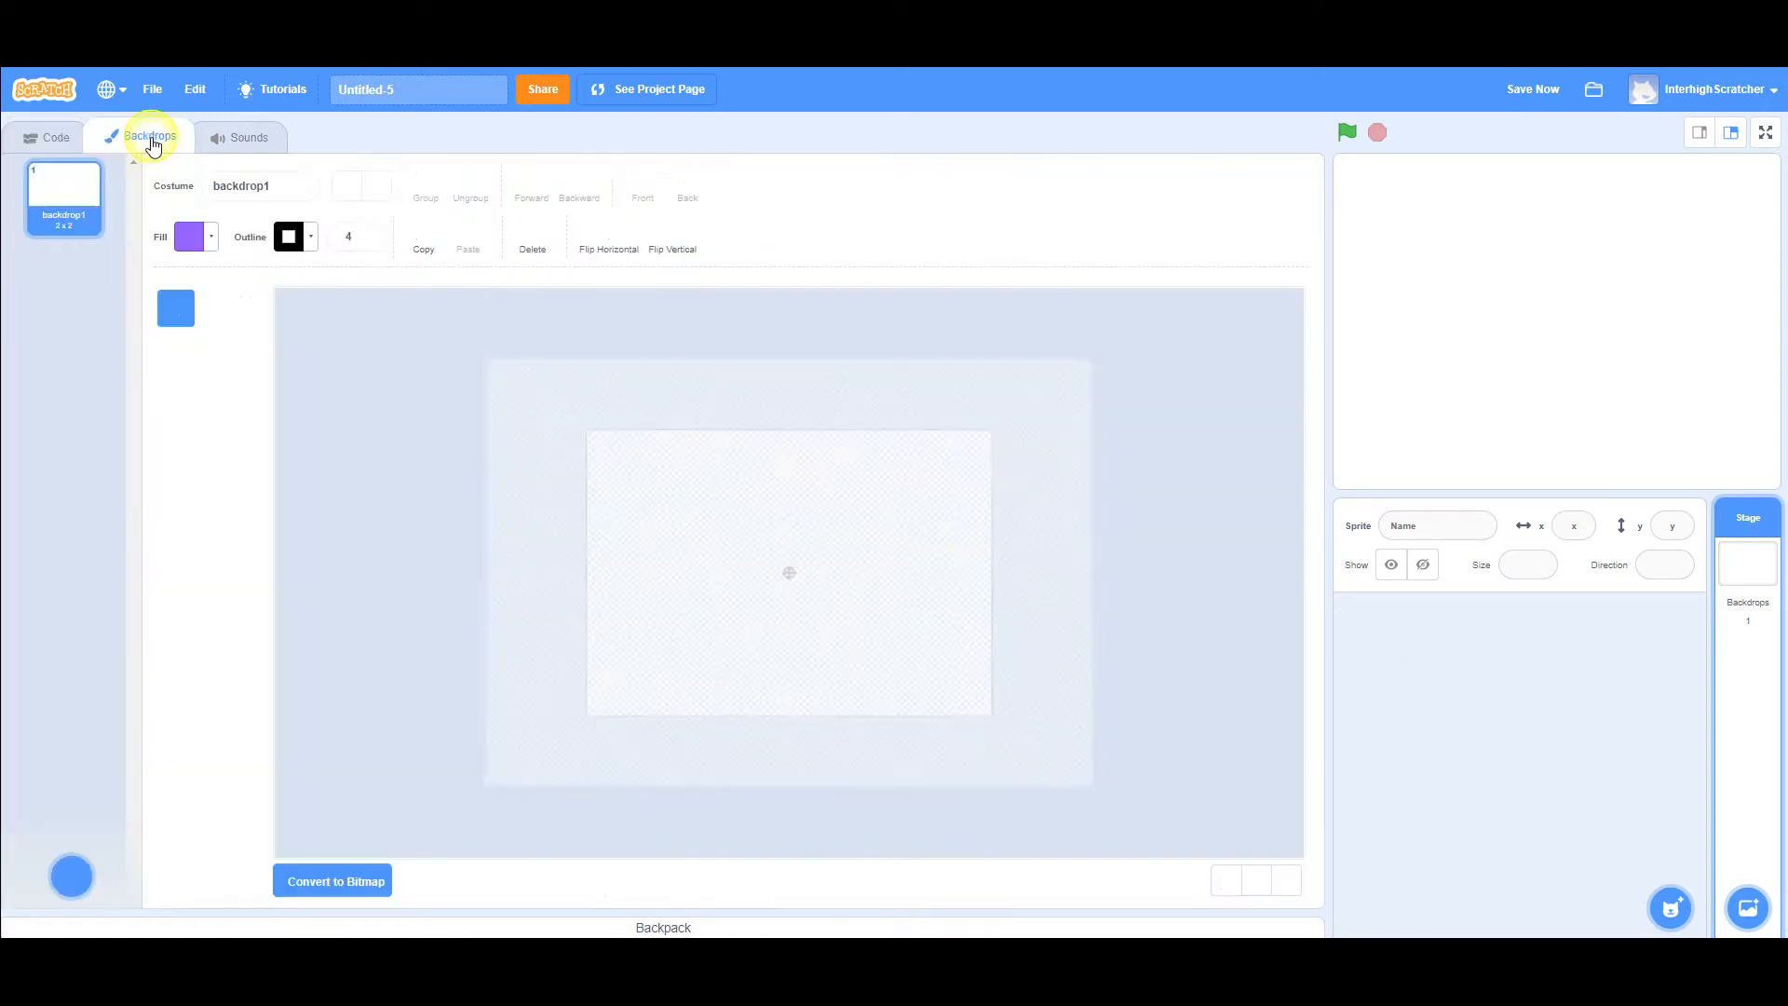
left_click(73, 879)
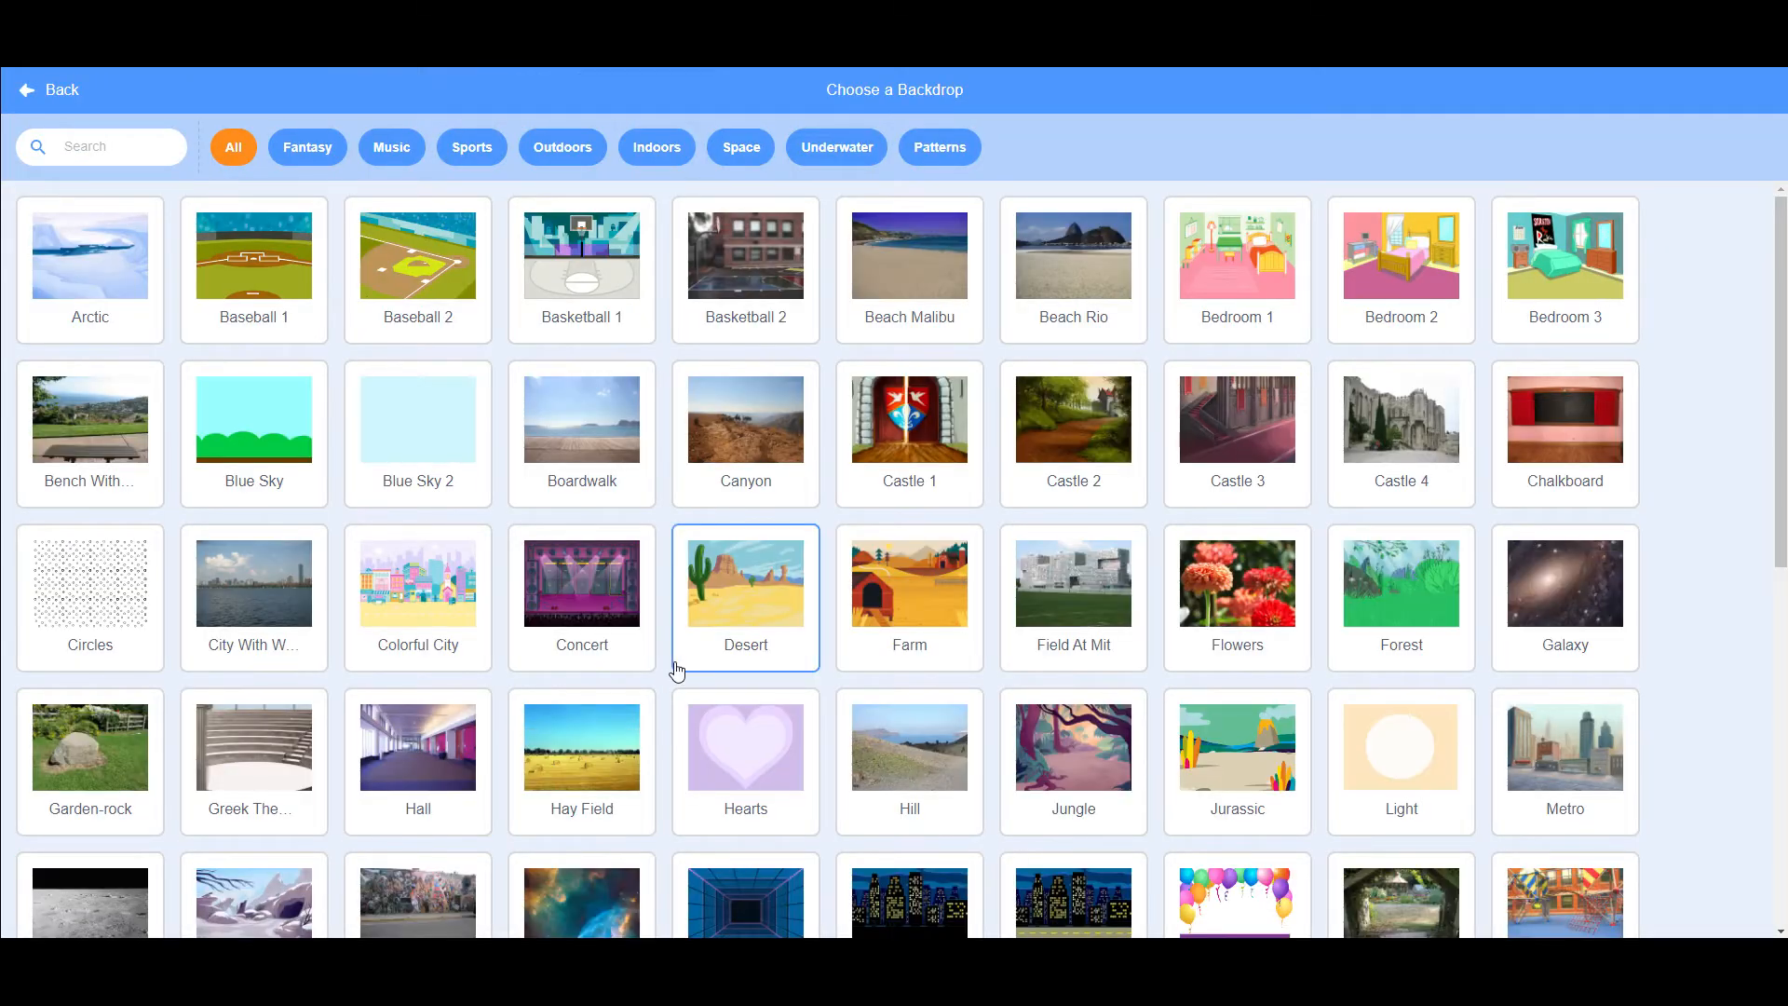
scroll(677, 670, "down", 2)
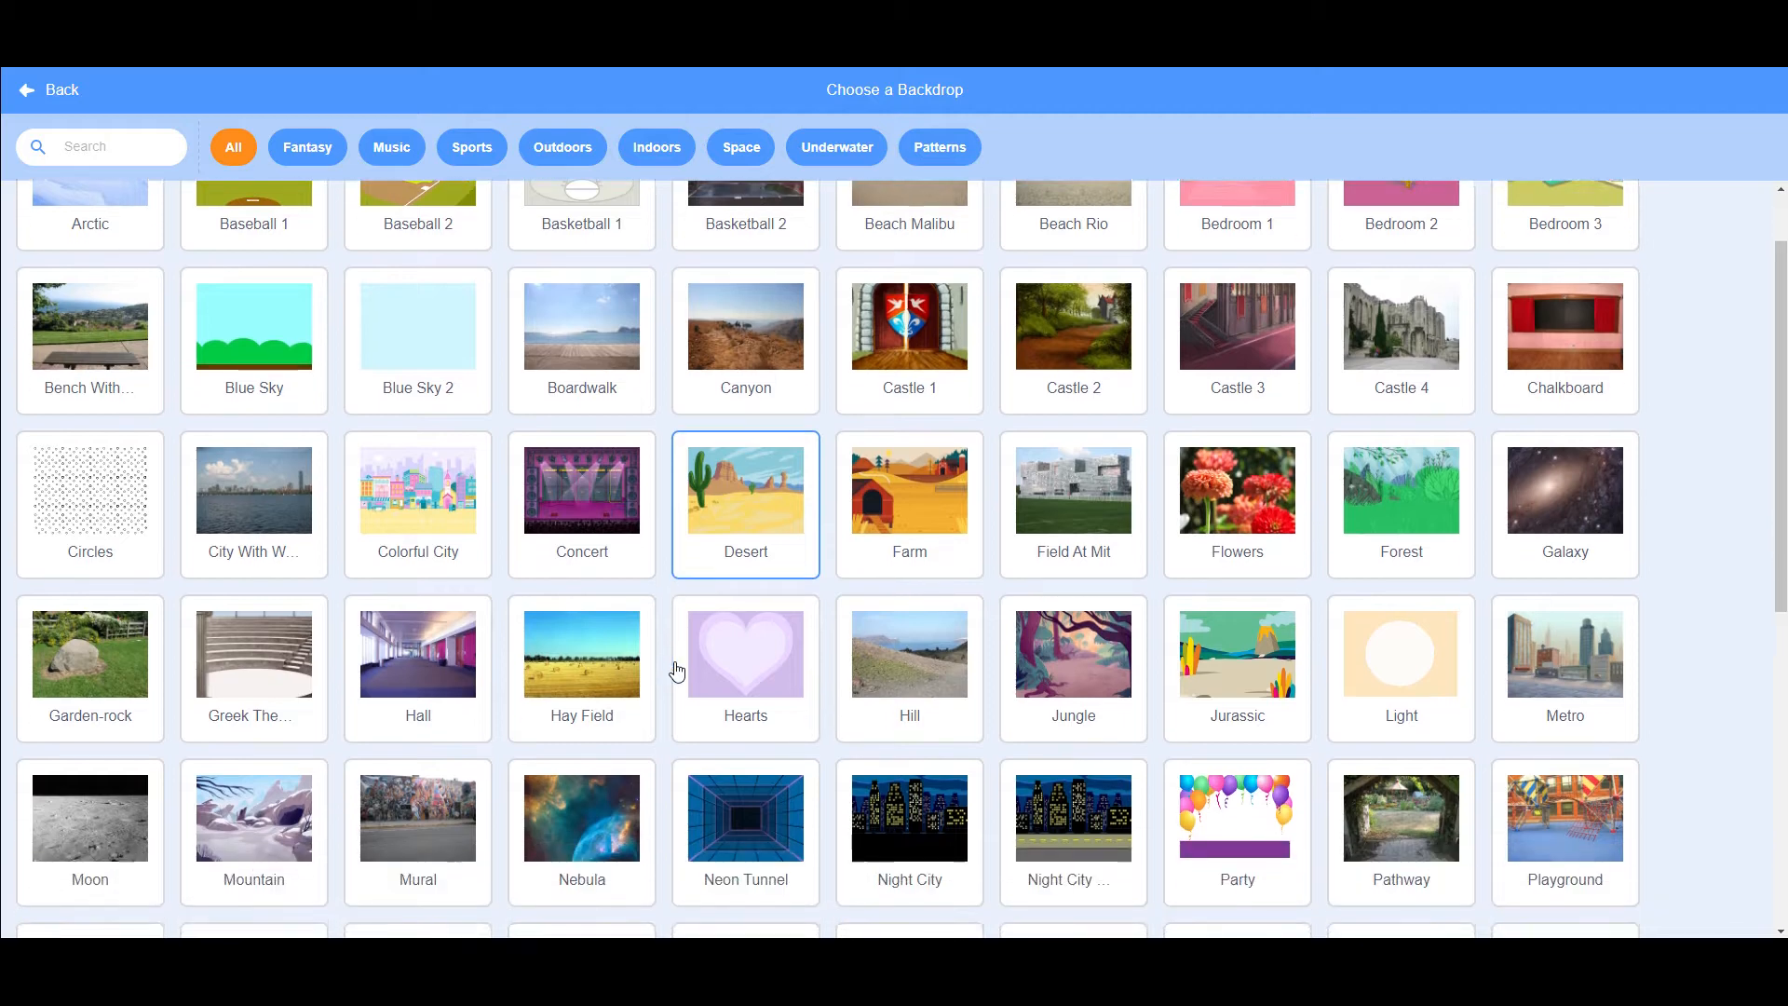
scroll(677, 671, "up", 1)
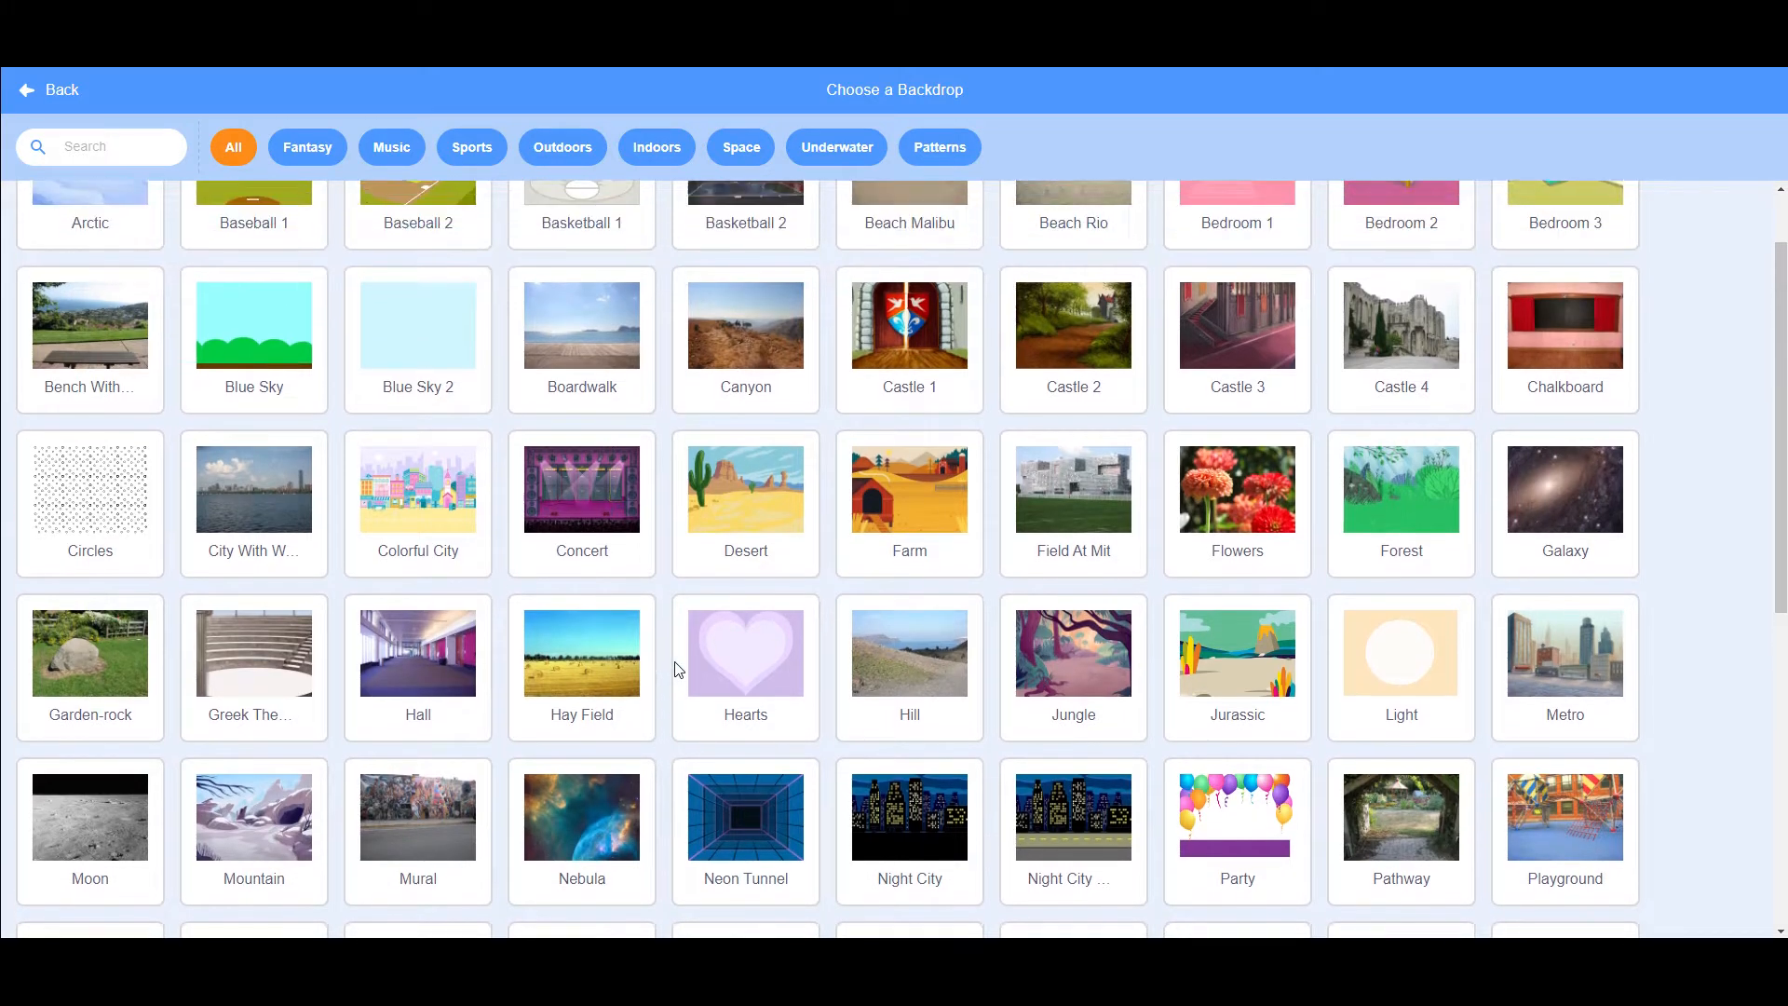
scroll(1020, 589, "up", 1)
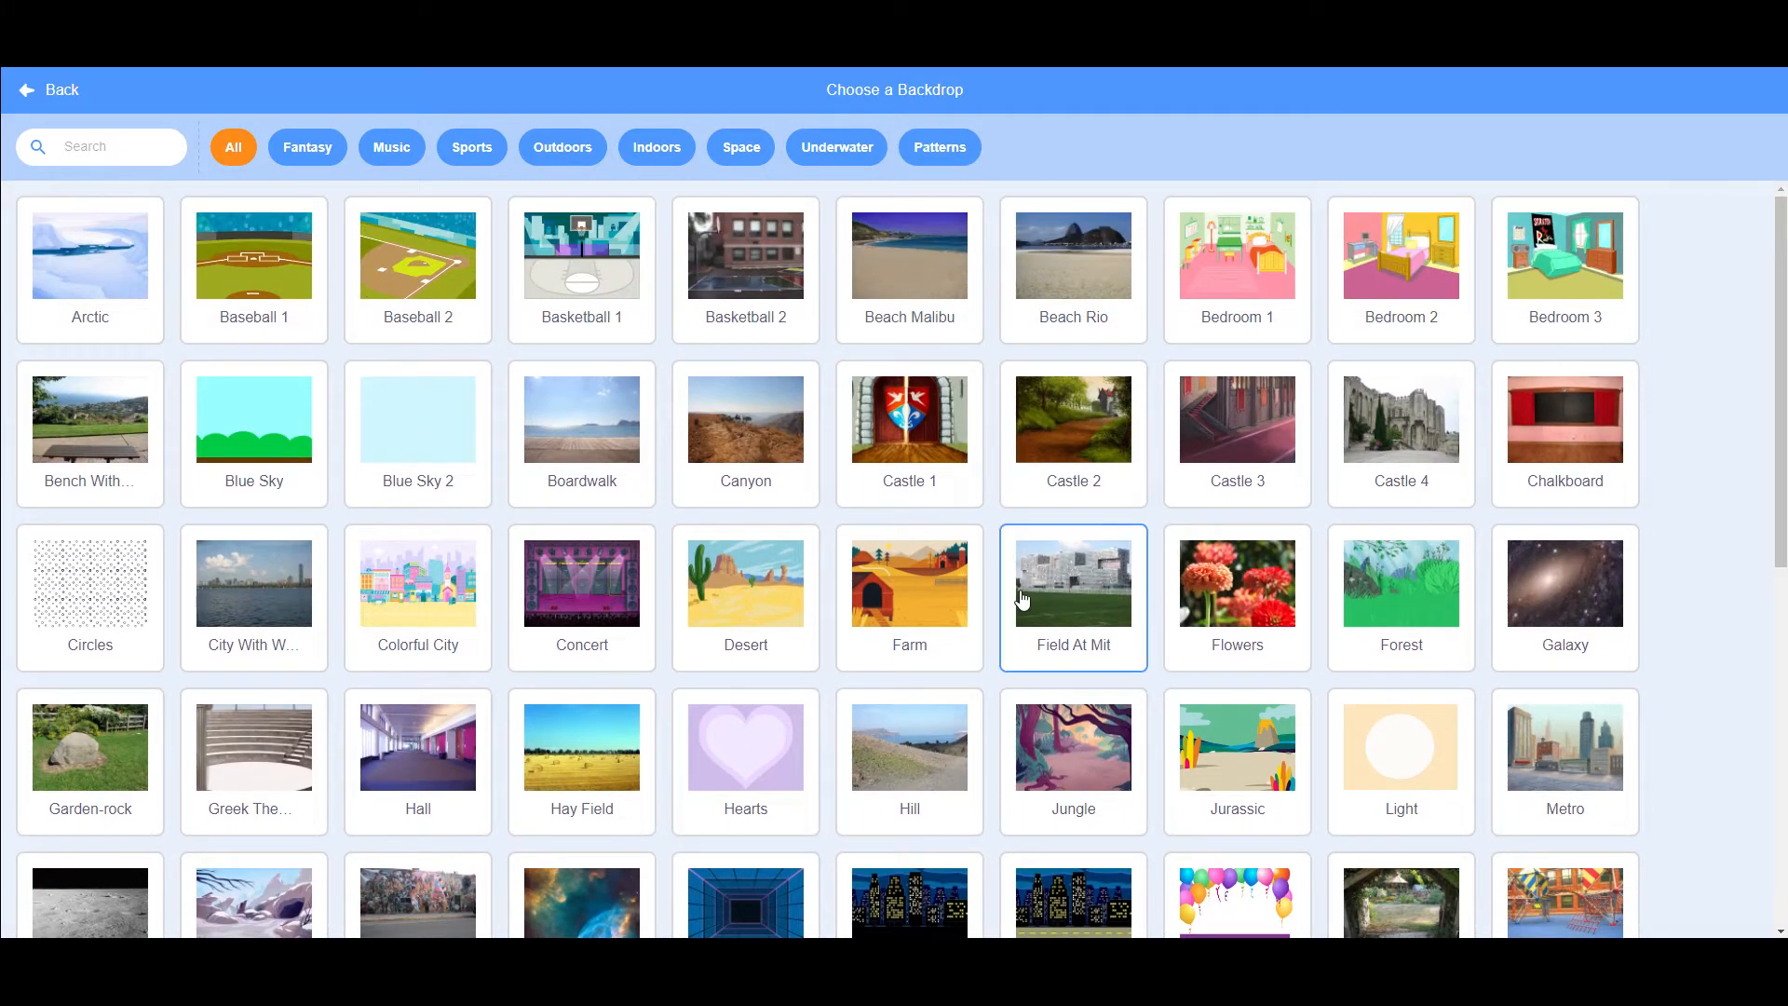
scroll(1022, 598, "down", 3)
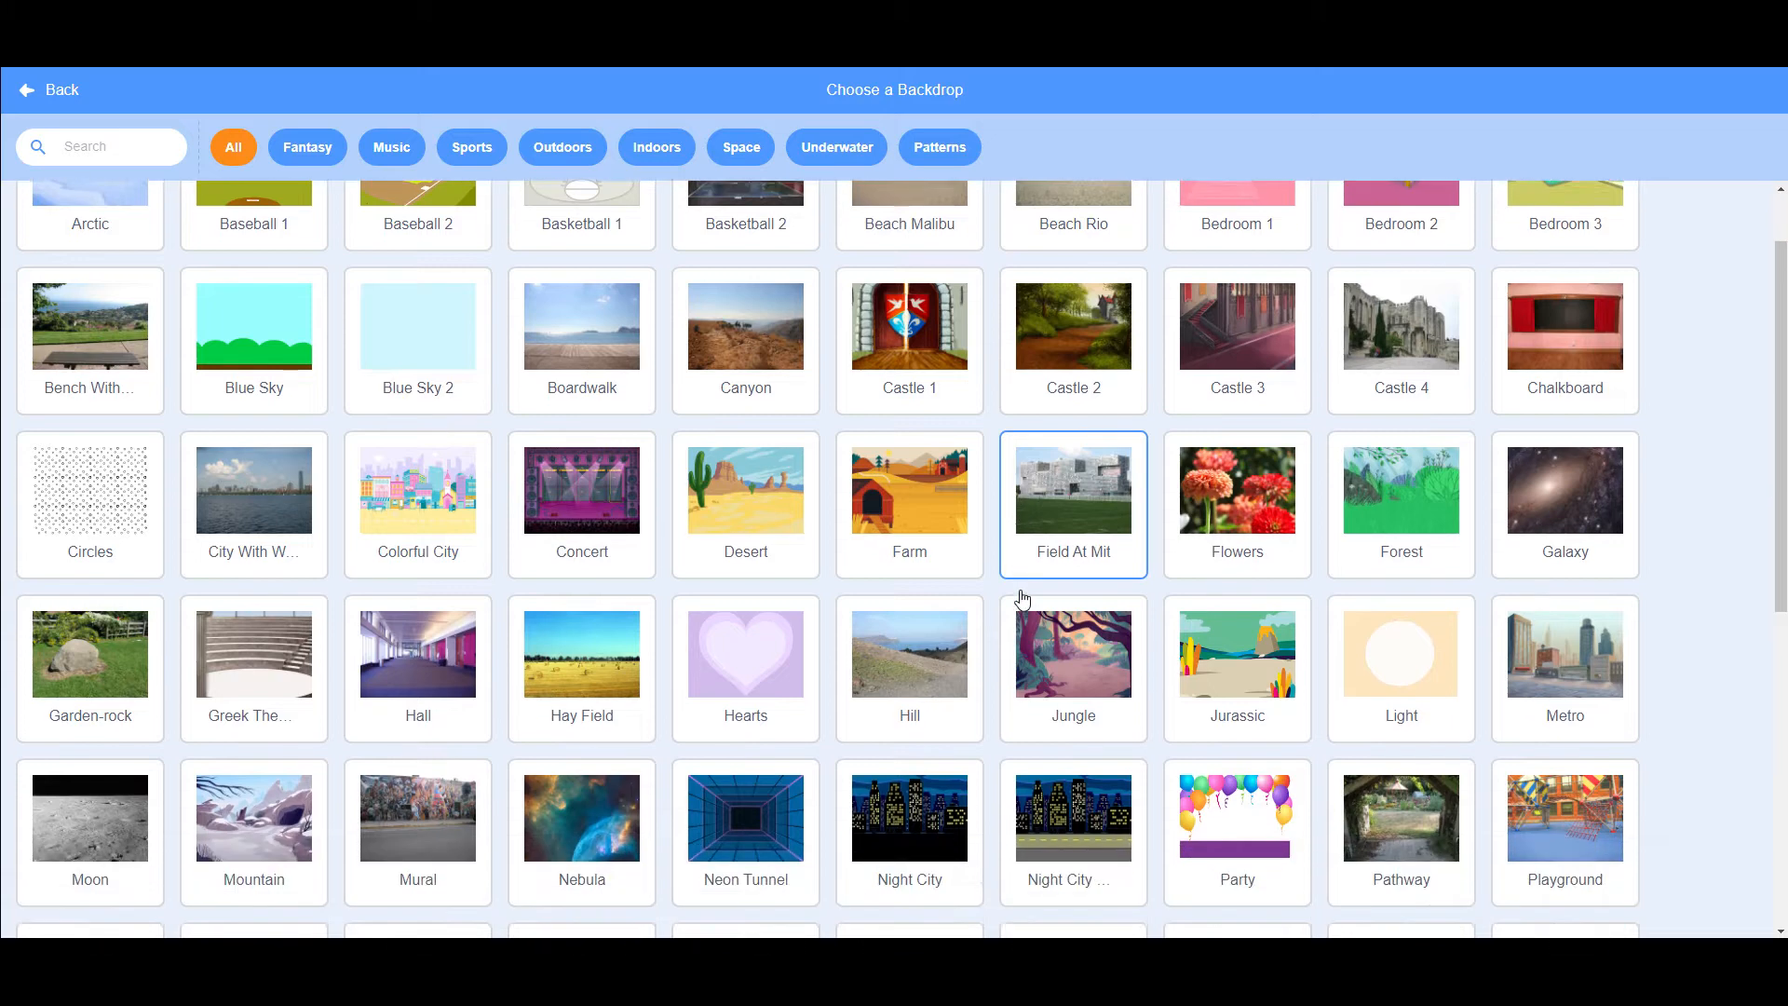
scroll(1022, 599, "down", 3)
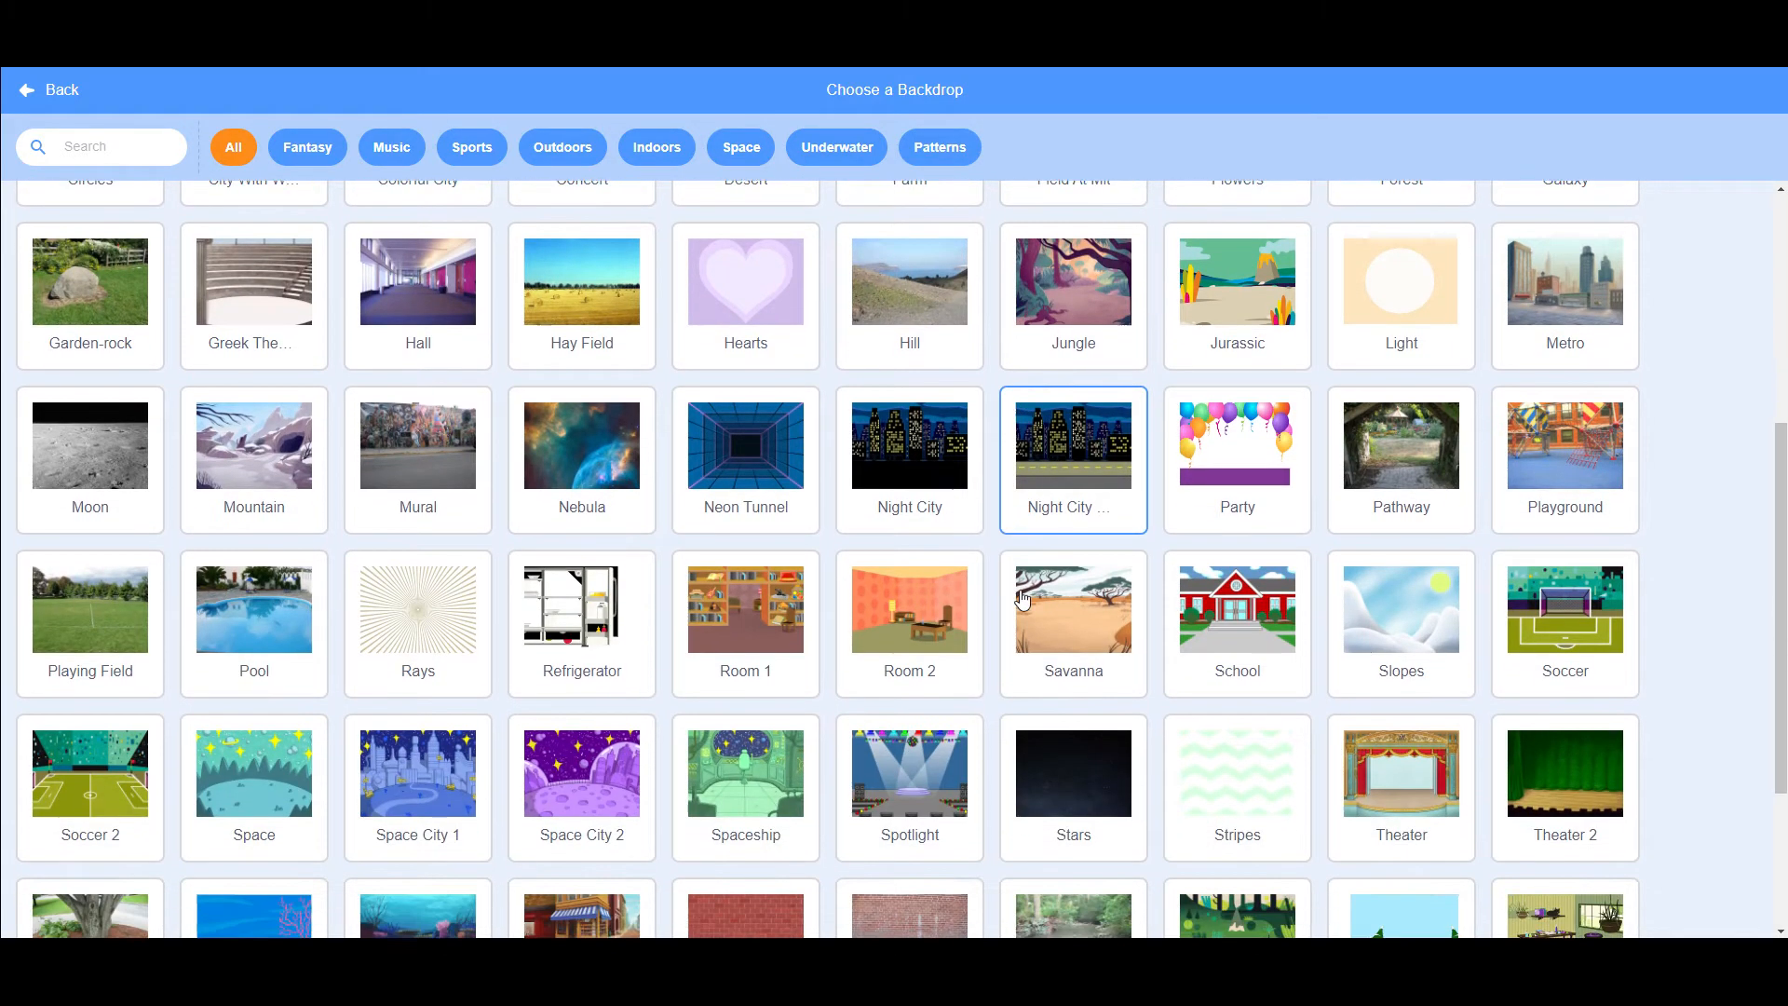
scroll(1022, 599, "up", 2)
scroll(1021, 599, "up", 2)
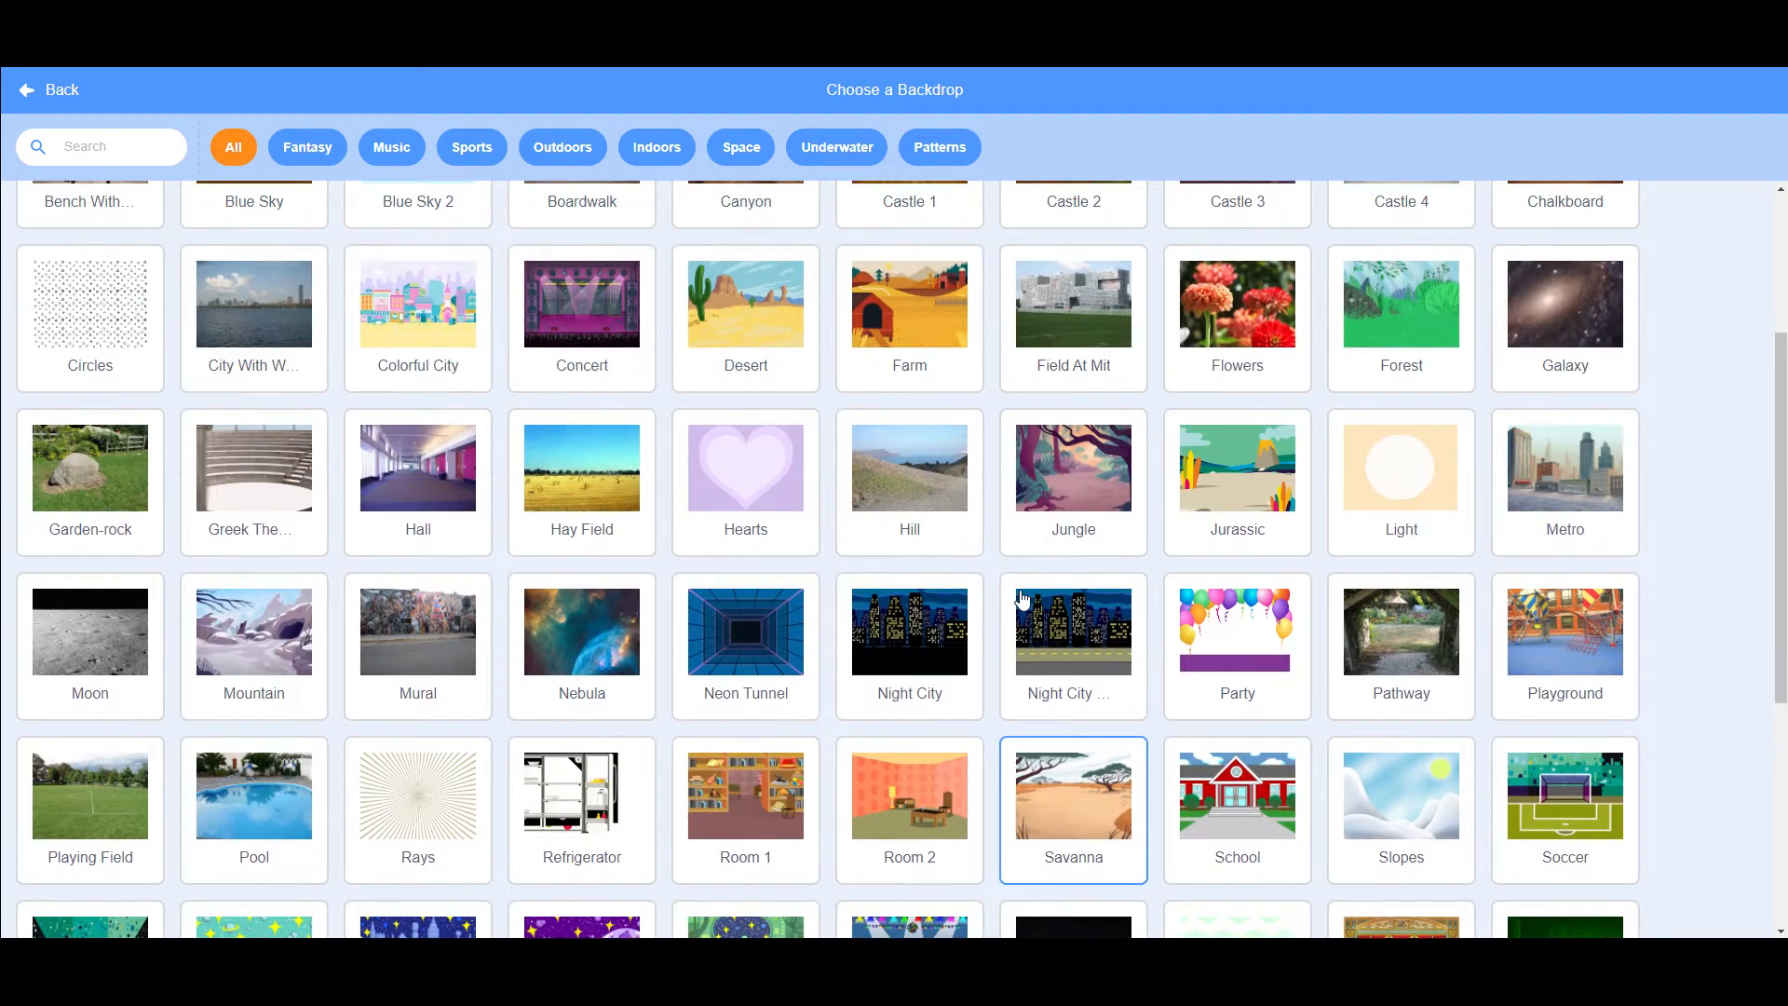
left_click(1043, 732)
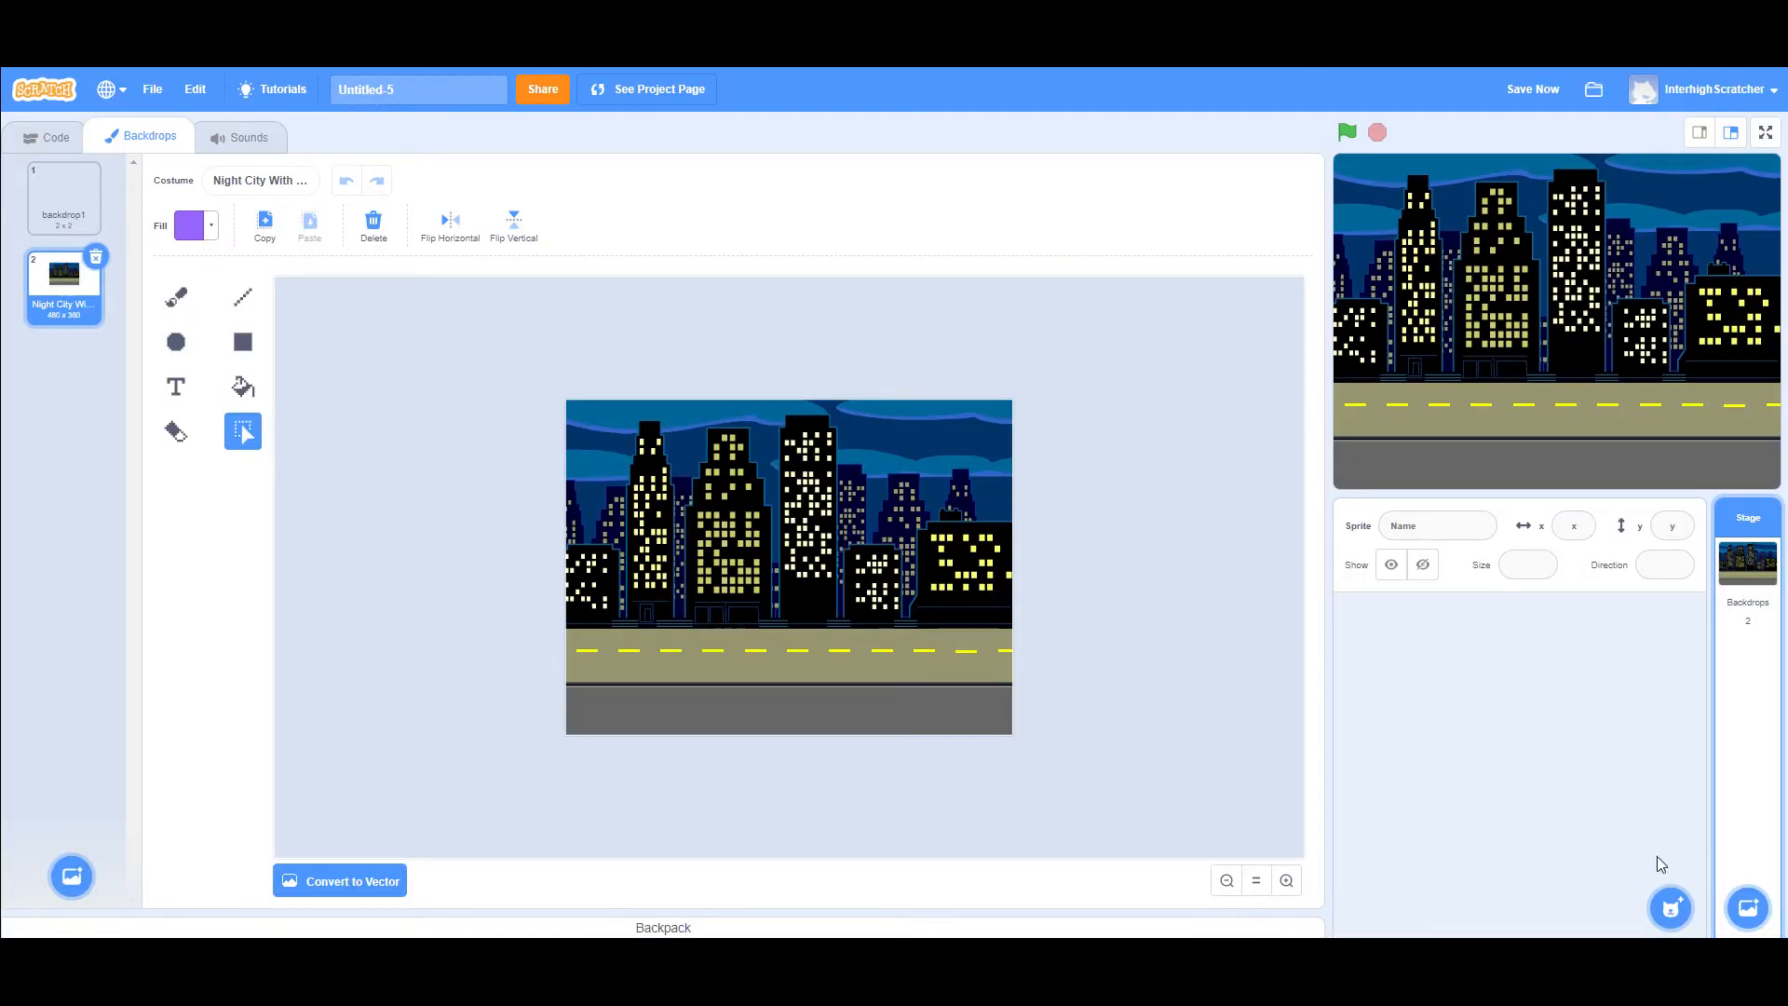
- Search the sprite library for "car" and leave without choosing a sprite
mouse_move(1671, 908)
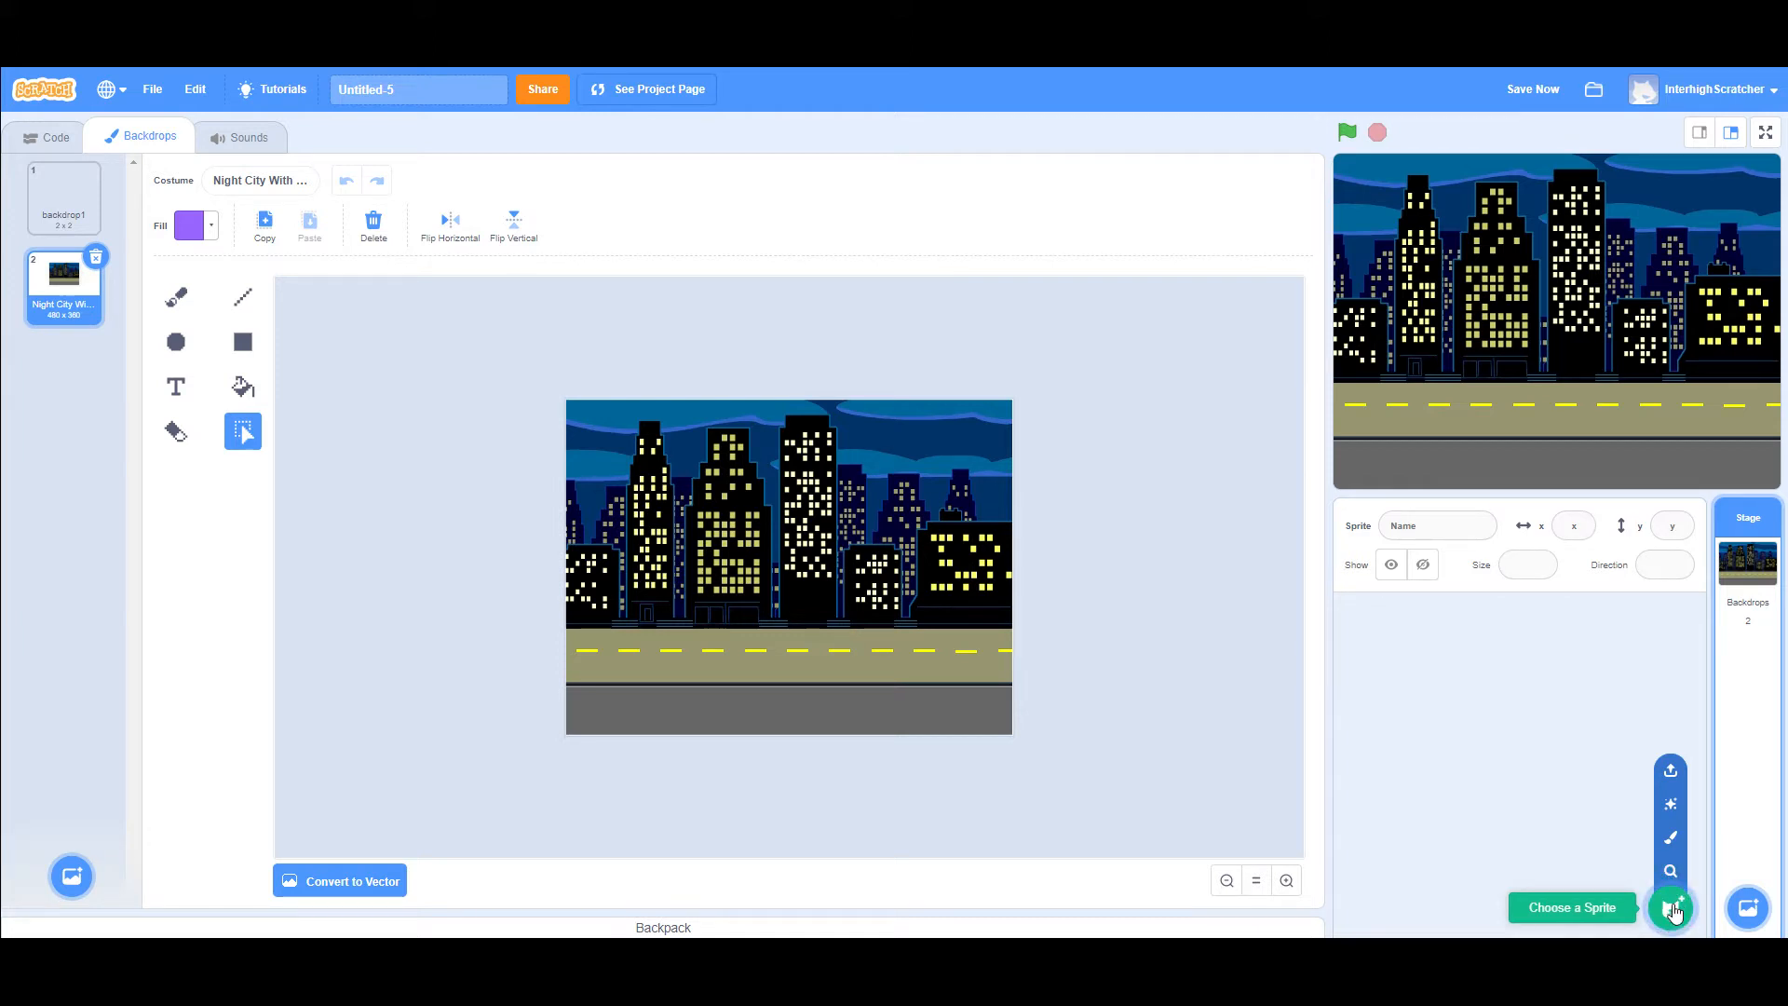
left_click(1673, 909)
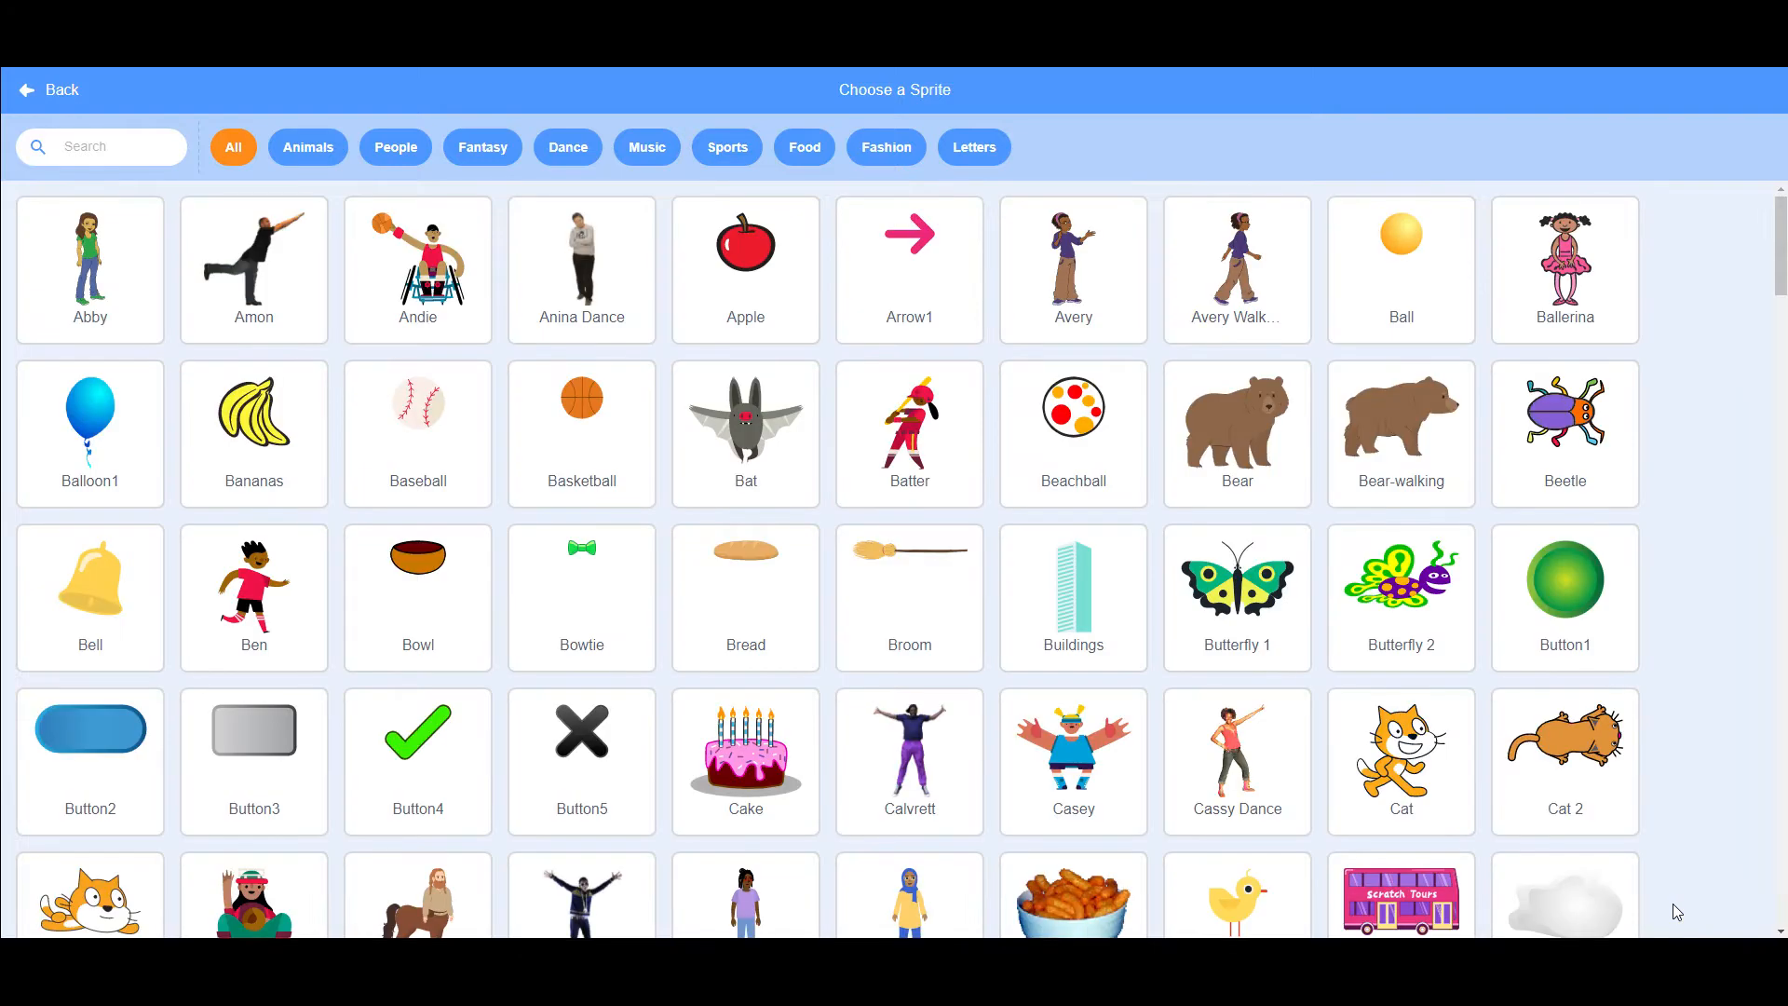
left_click(105, 146)
type("car")
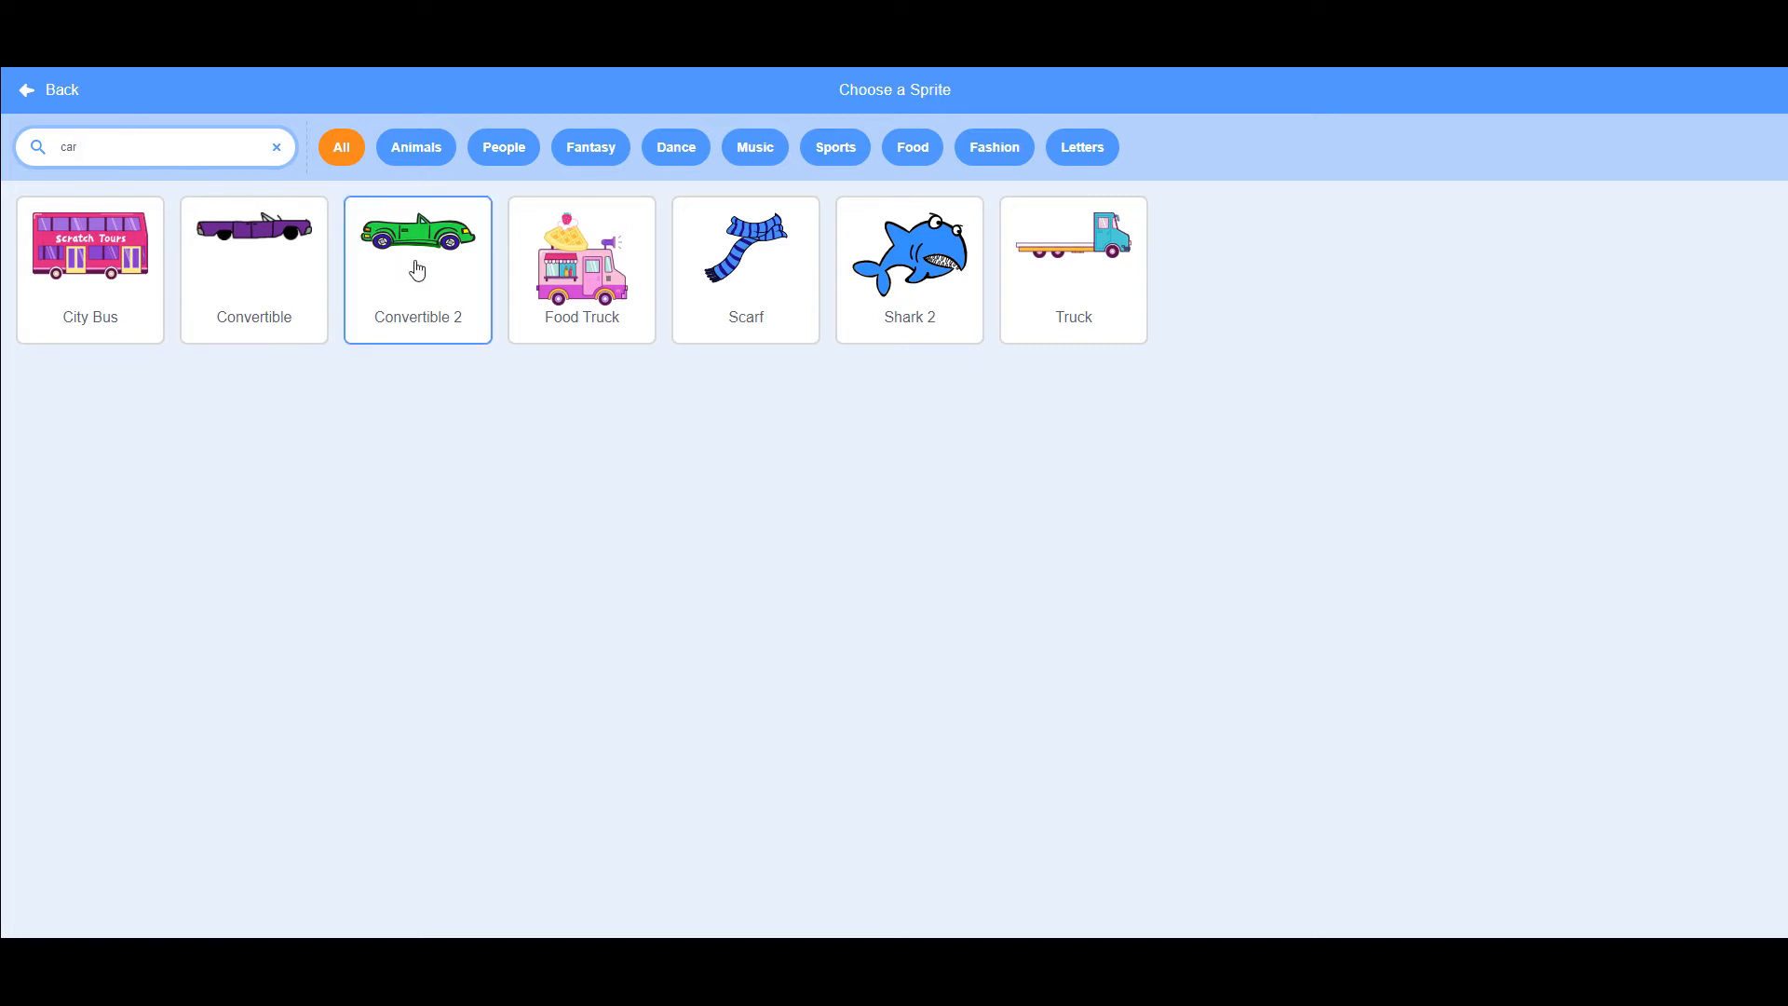
left_click(275, 152)
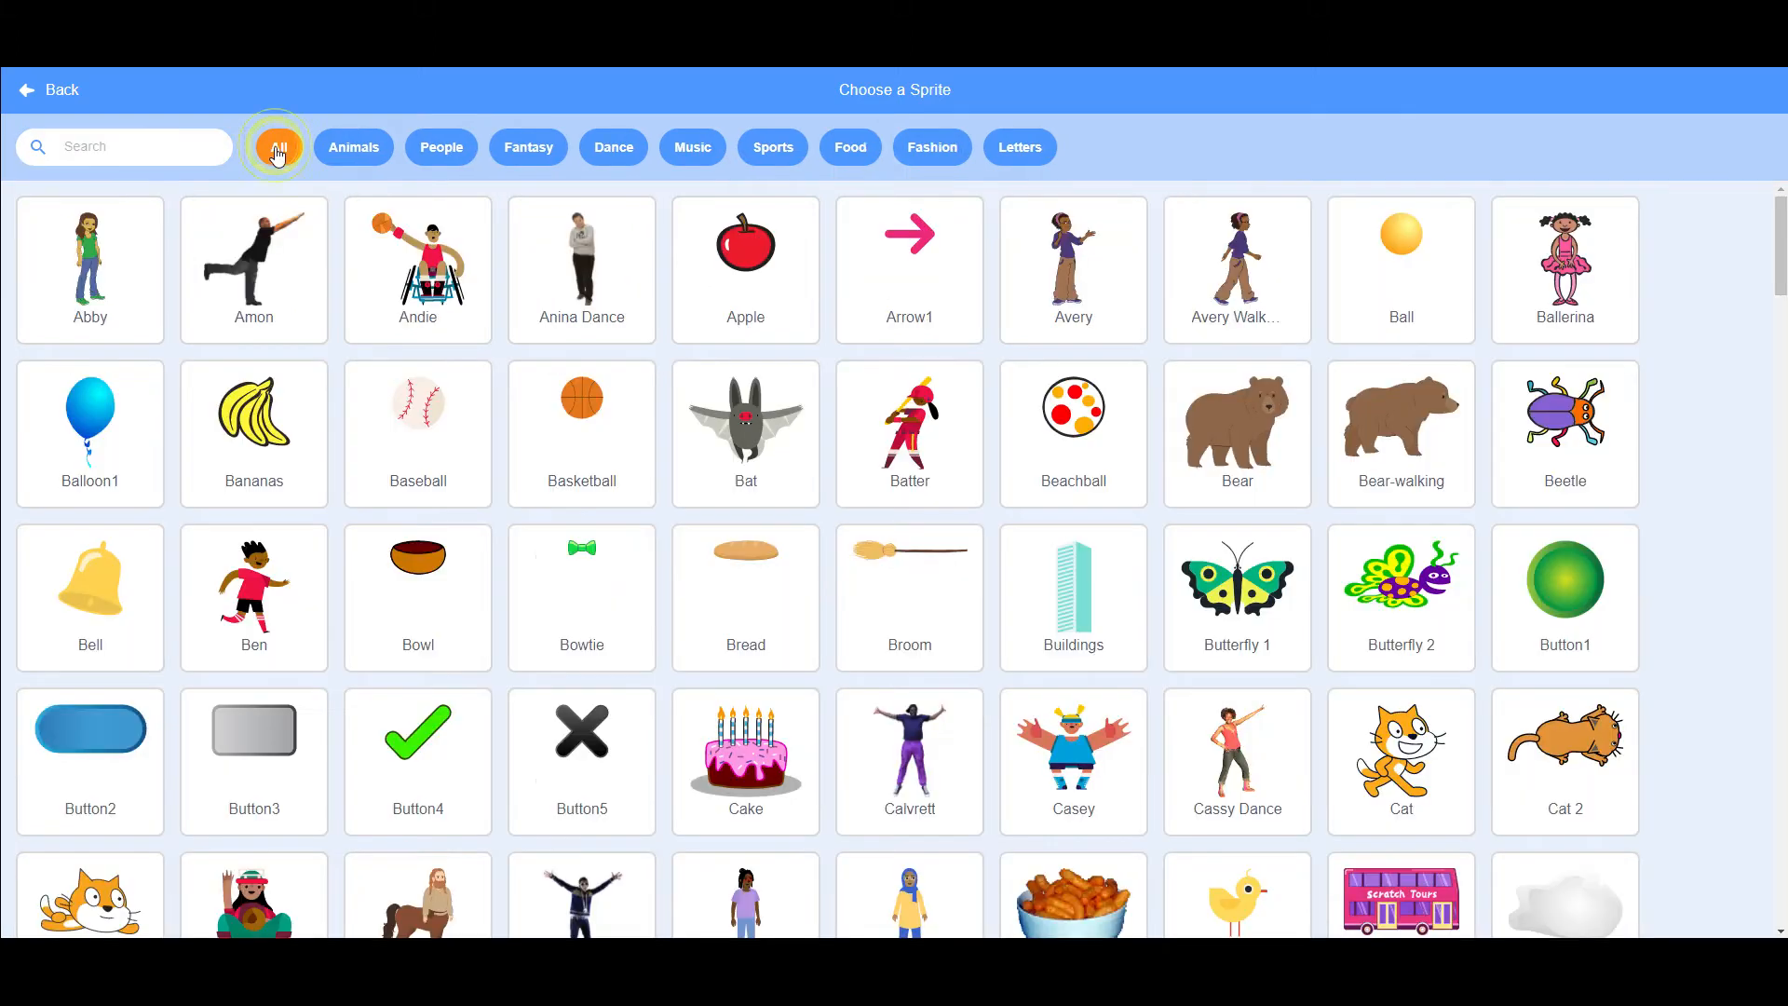
left_click(64, 92)
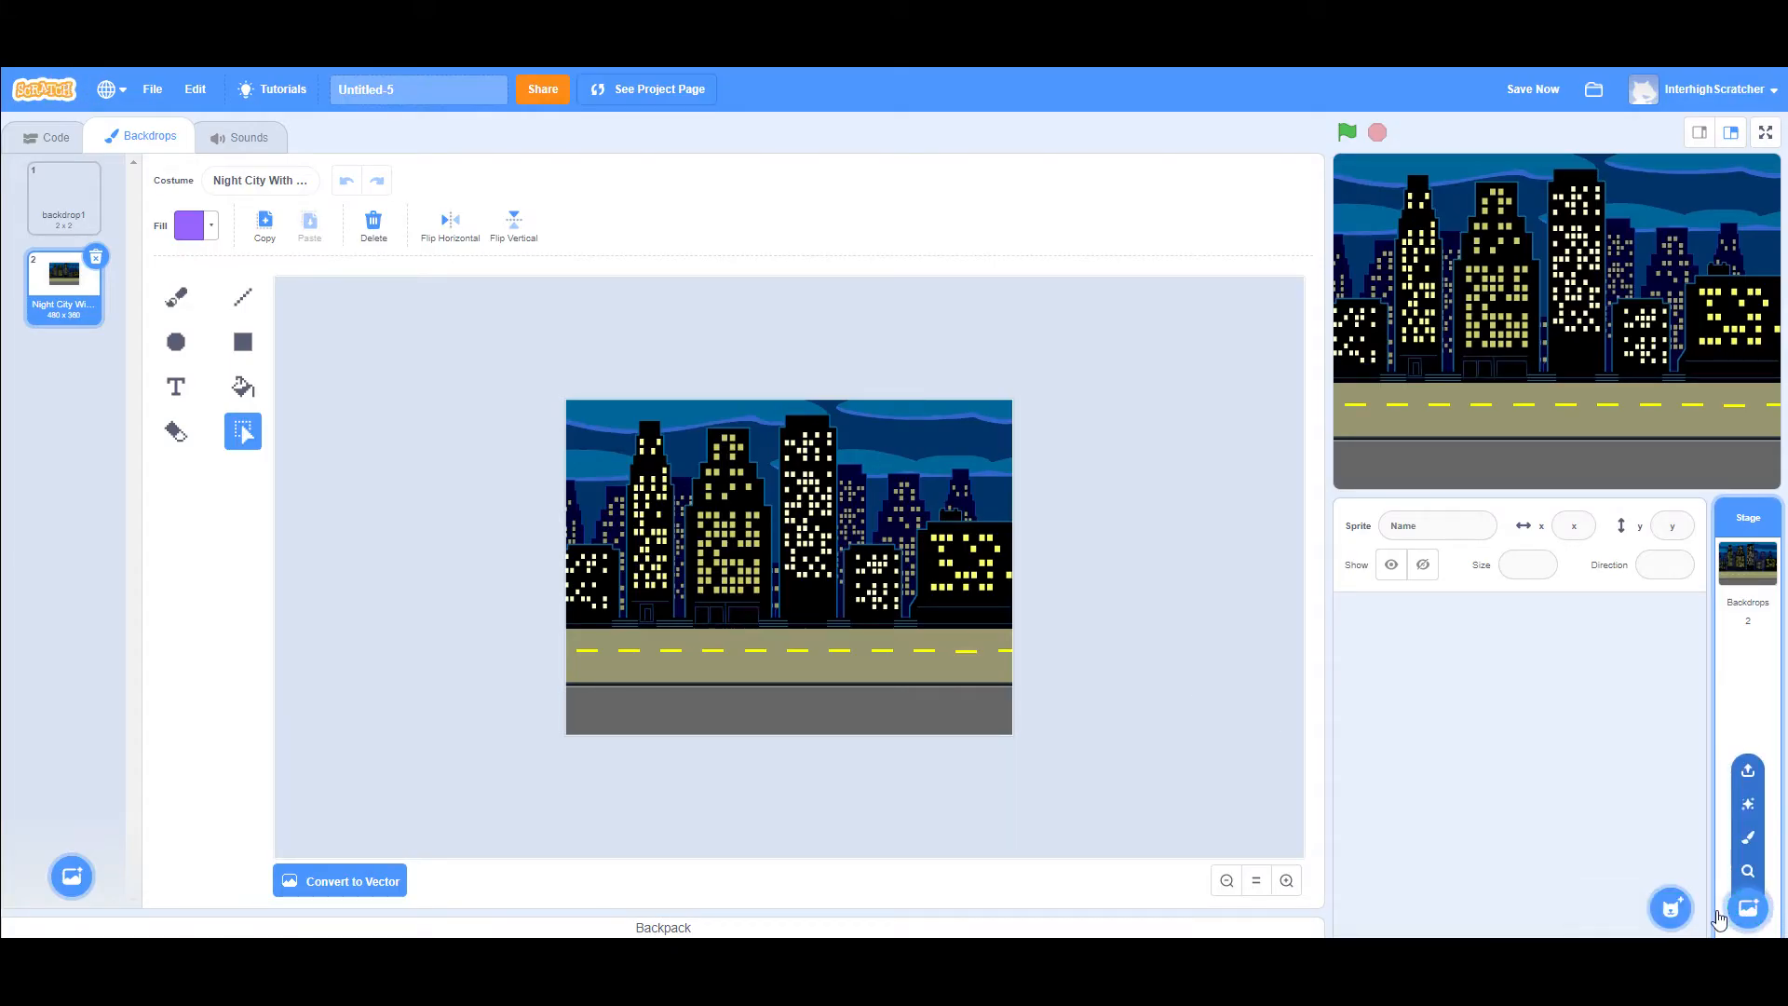
- Add the Ben sprite from the library and place him on the pavement at about x -169, y -91
left_click(1673, 902)
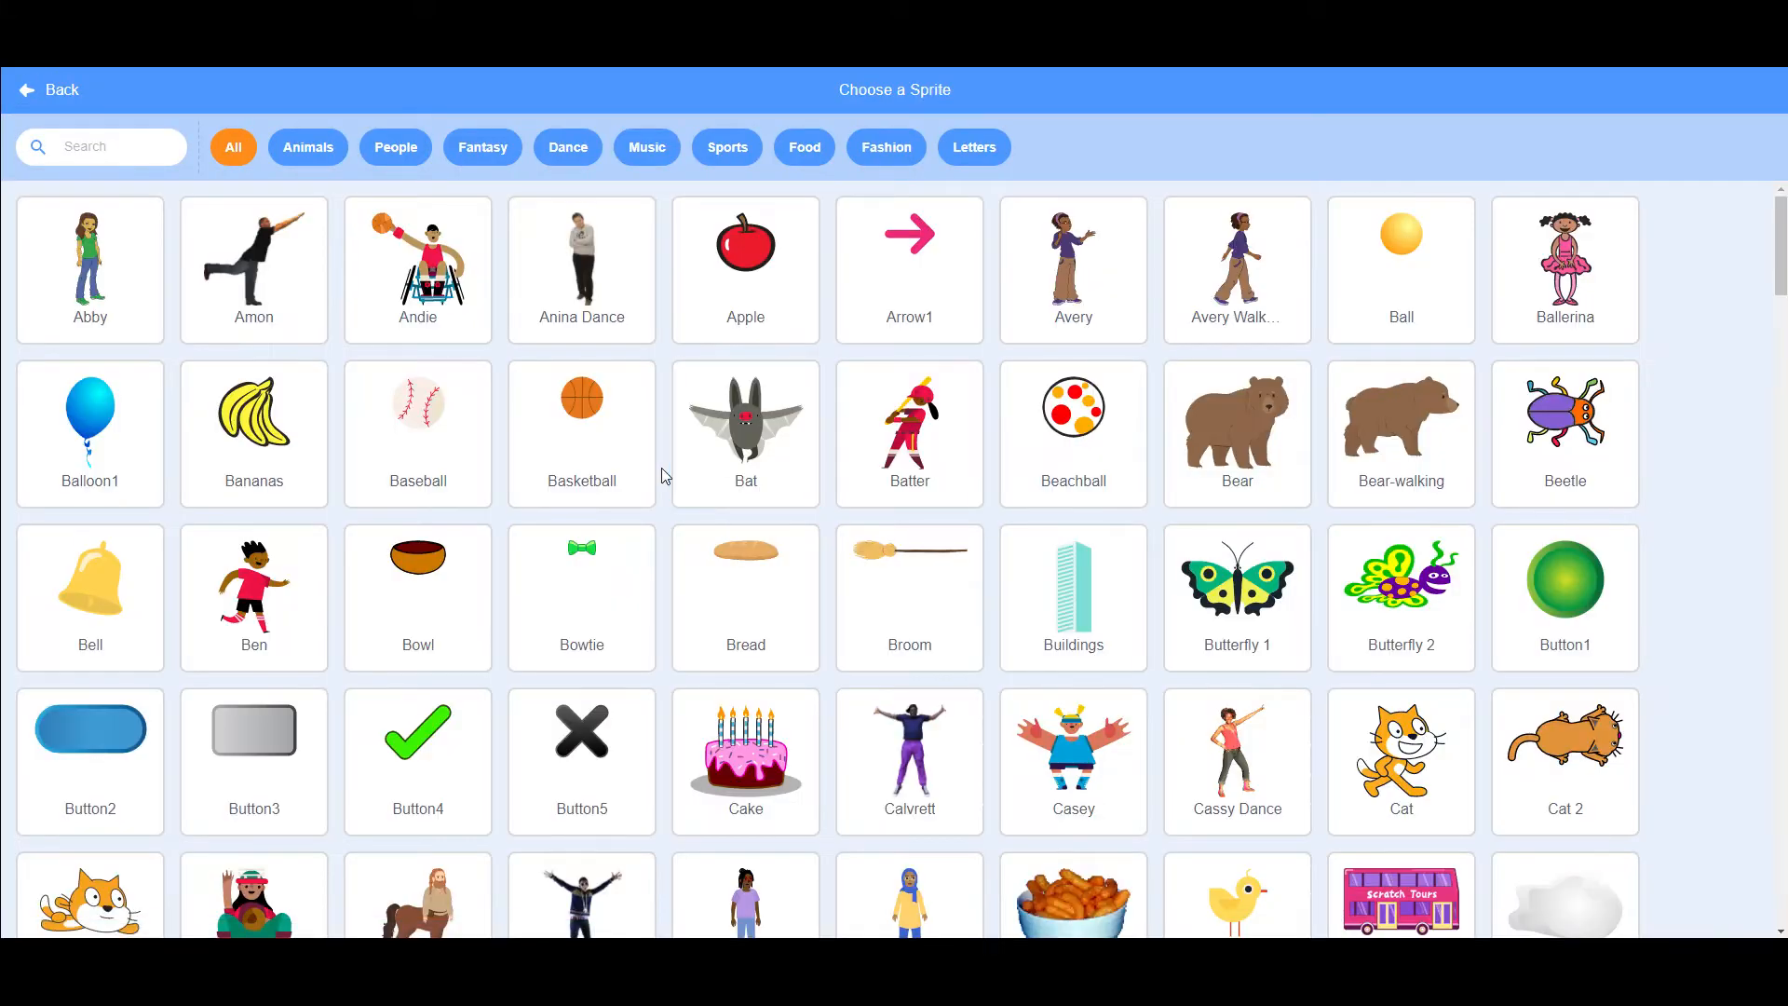
left_click(249, 617)
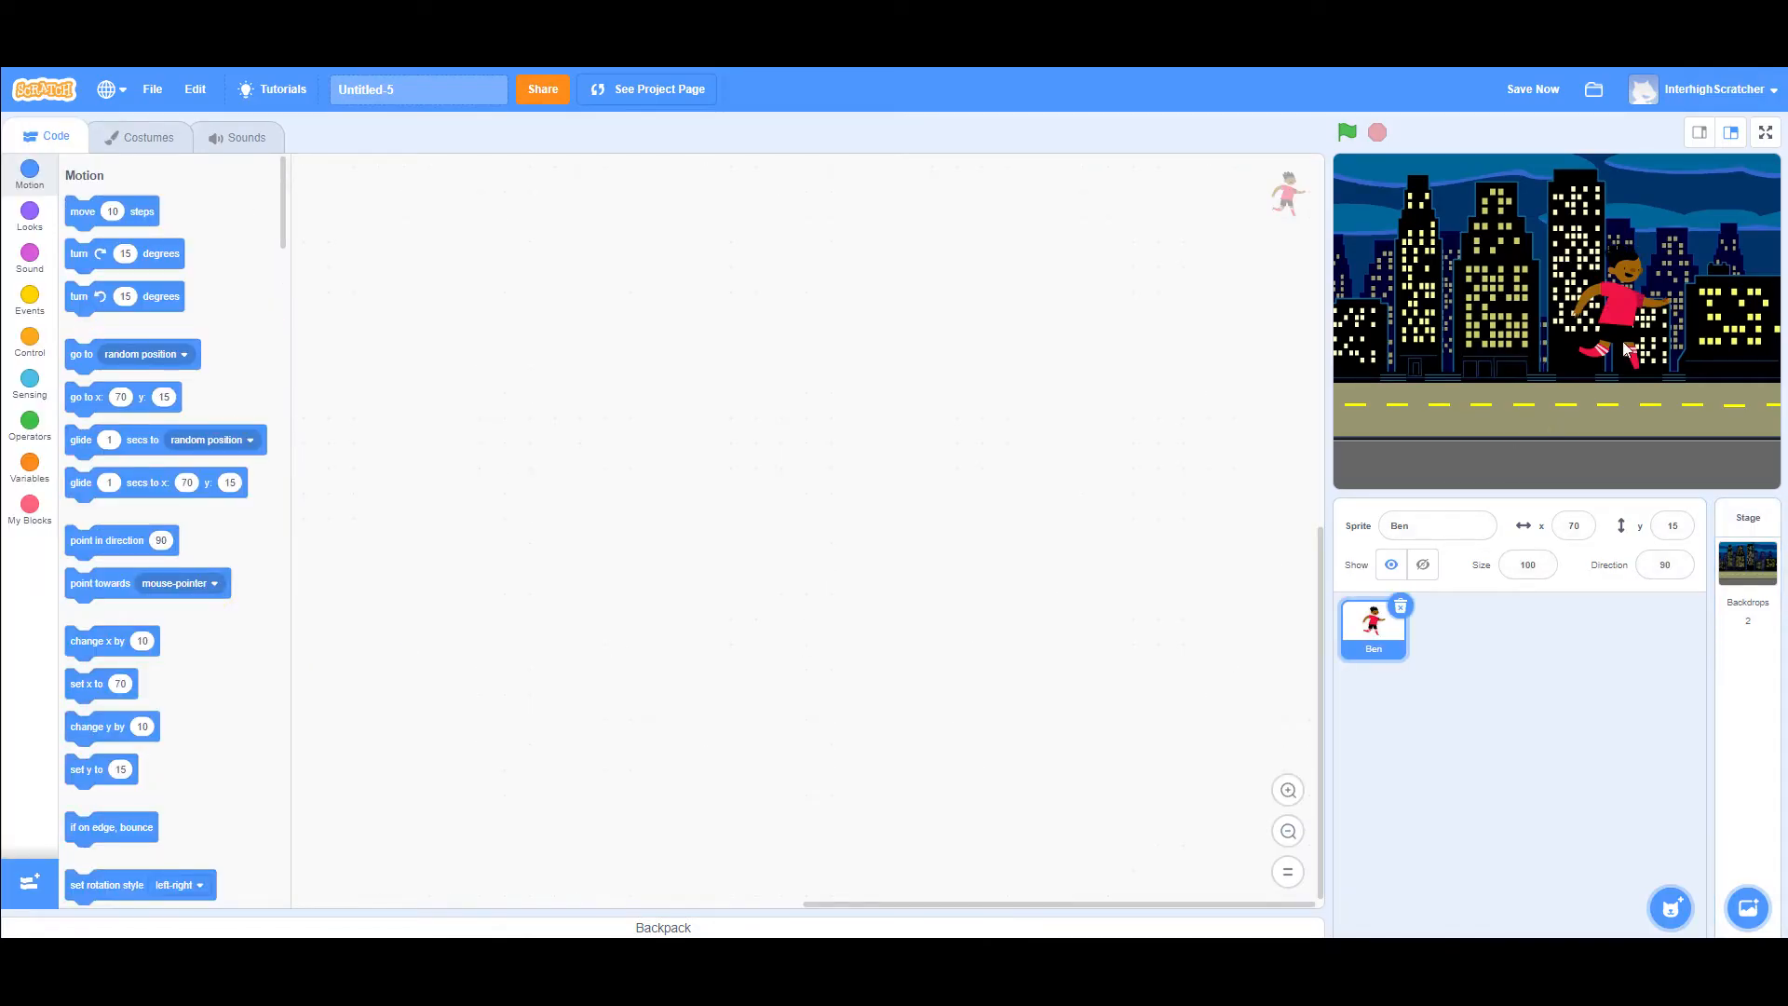
left_click_drag(1619, 304, 1397, 402)
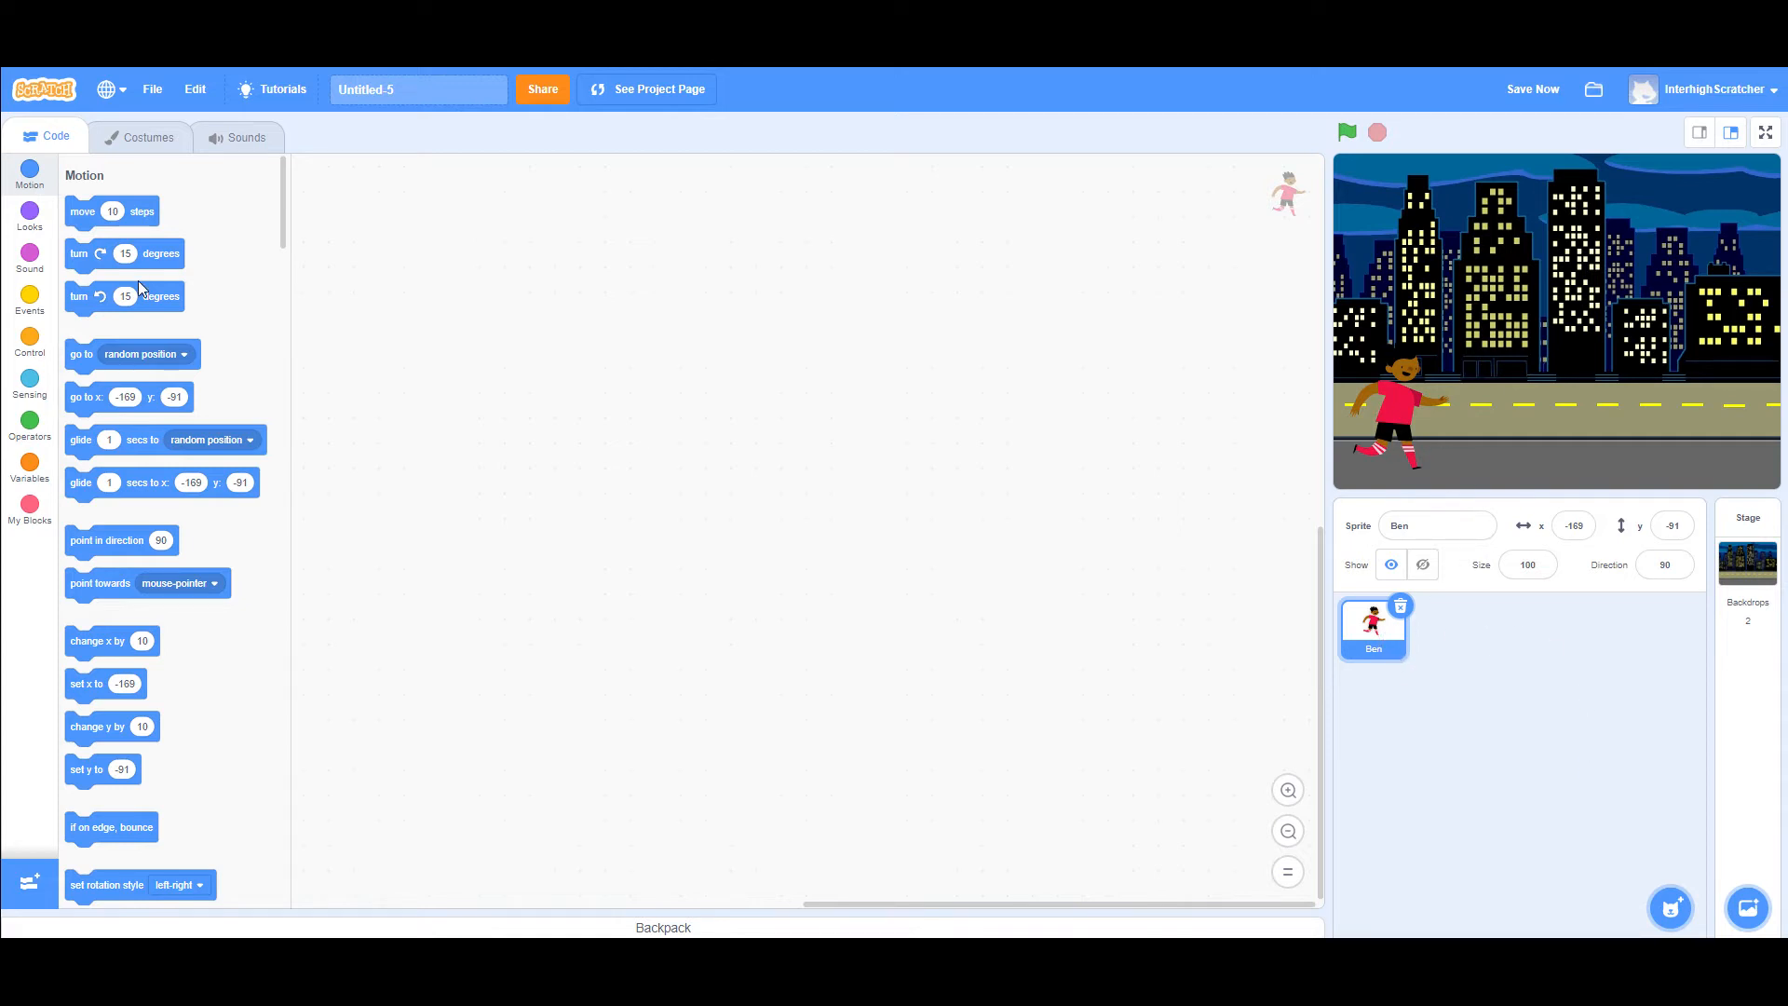
- Examine Ben's costumes from ben-a to ben-d, reselect ben-a, and return to the code workspace
left_click(140, 140)
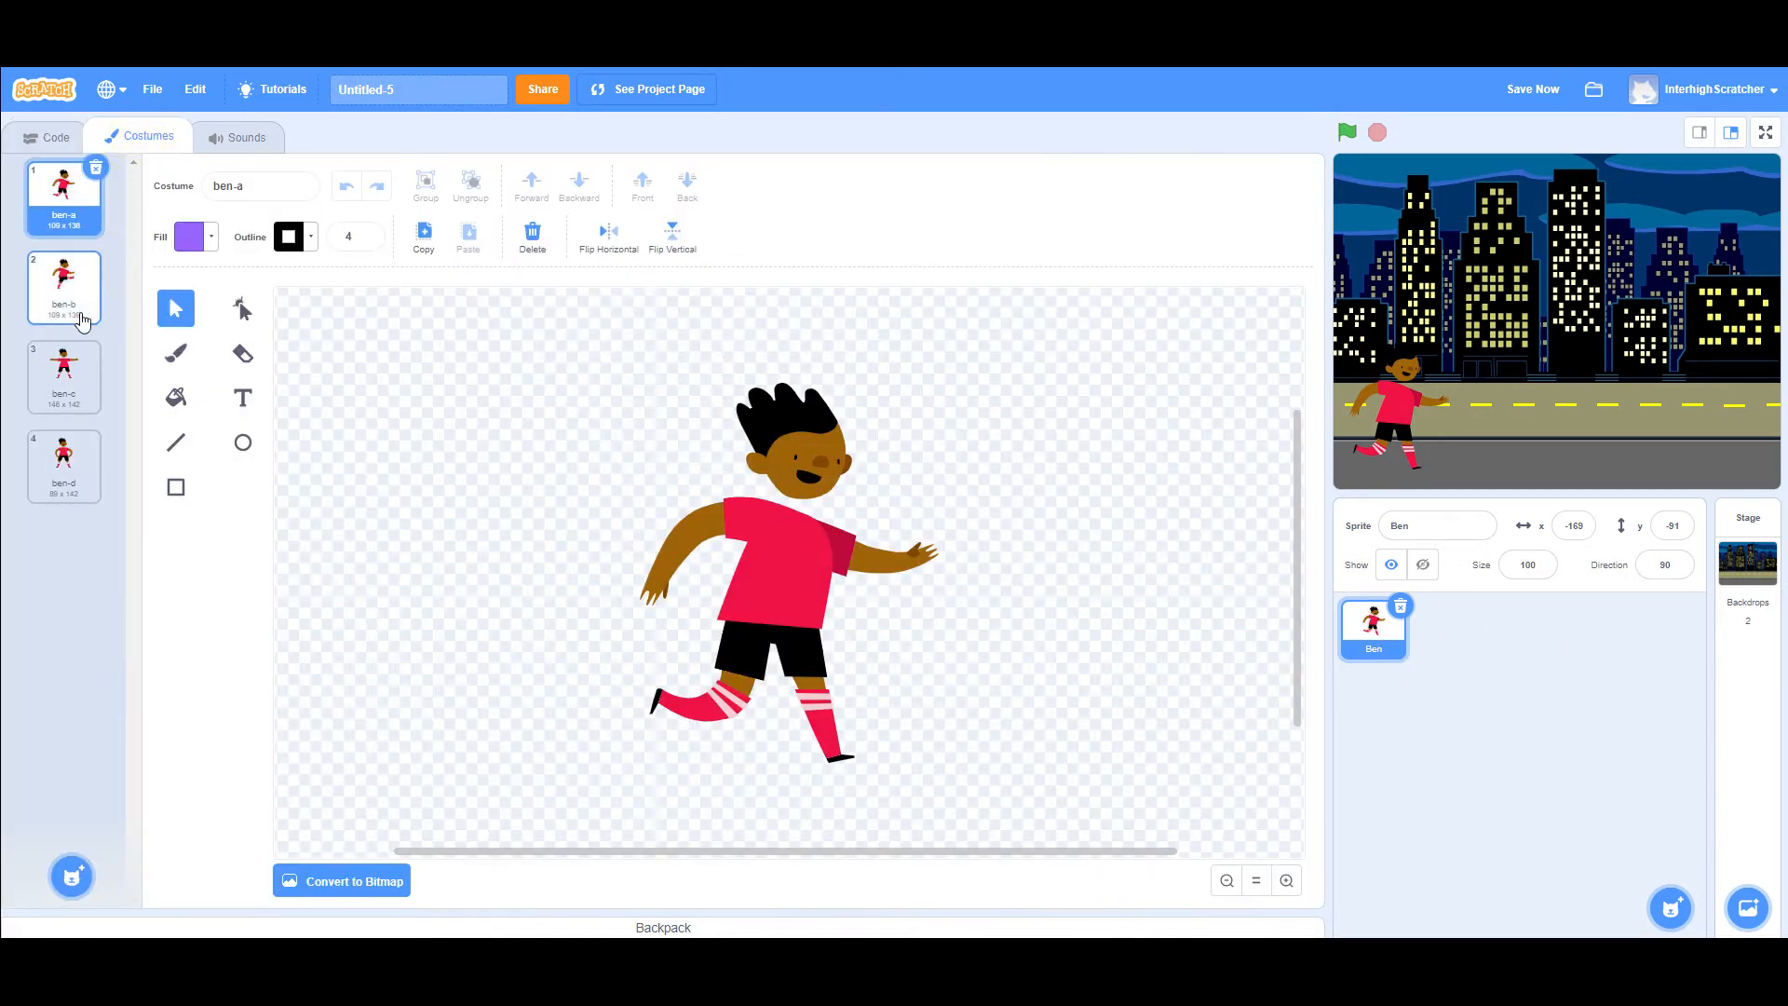
left_click(64, 284)
left_click(63, 373)
left_click(79, 483)
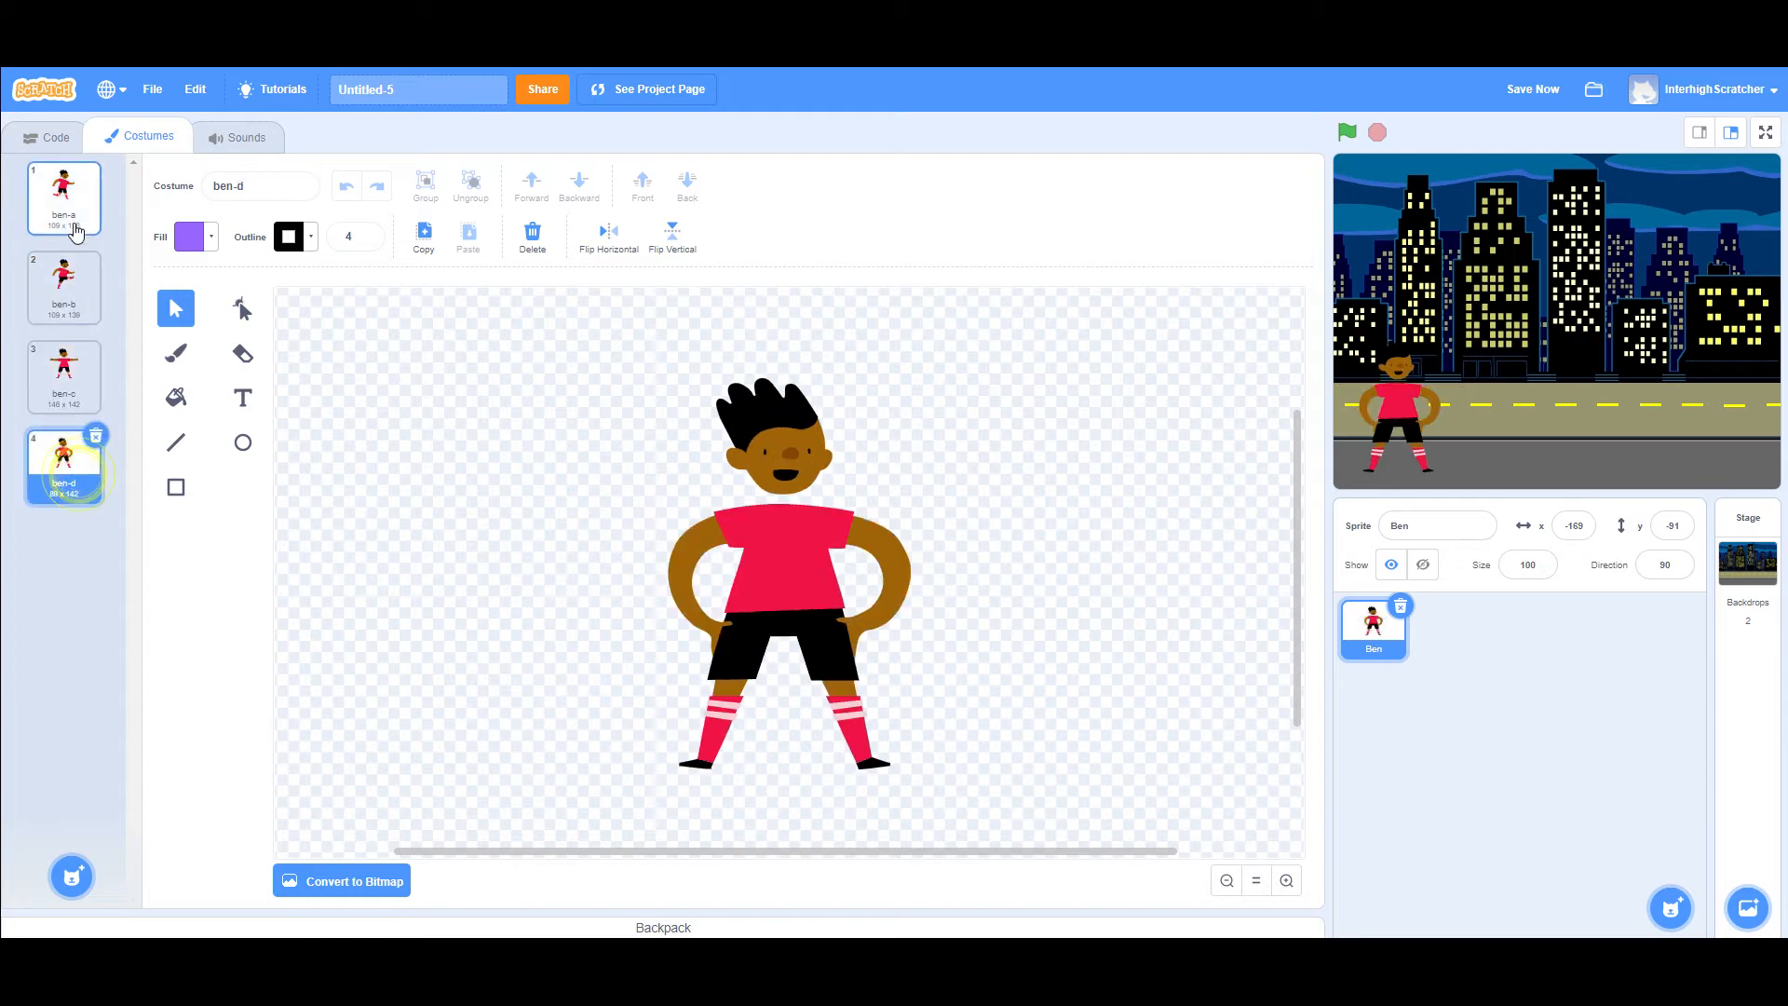
left_click(64, 196)
left_click(52, 136)
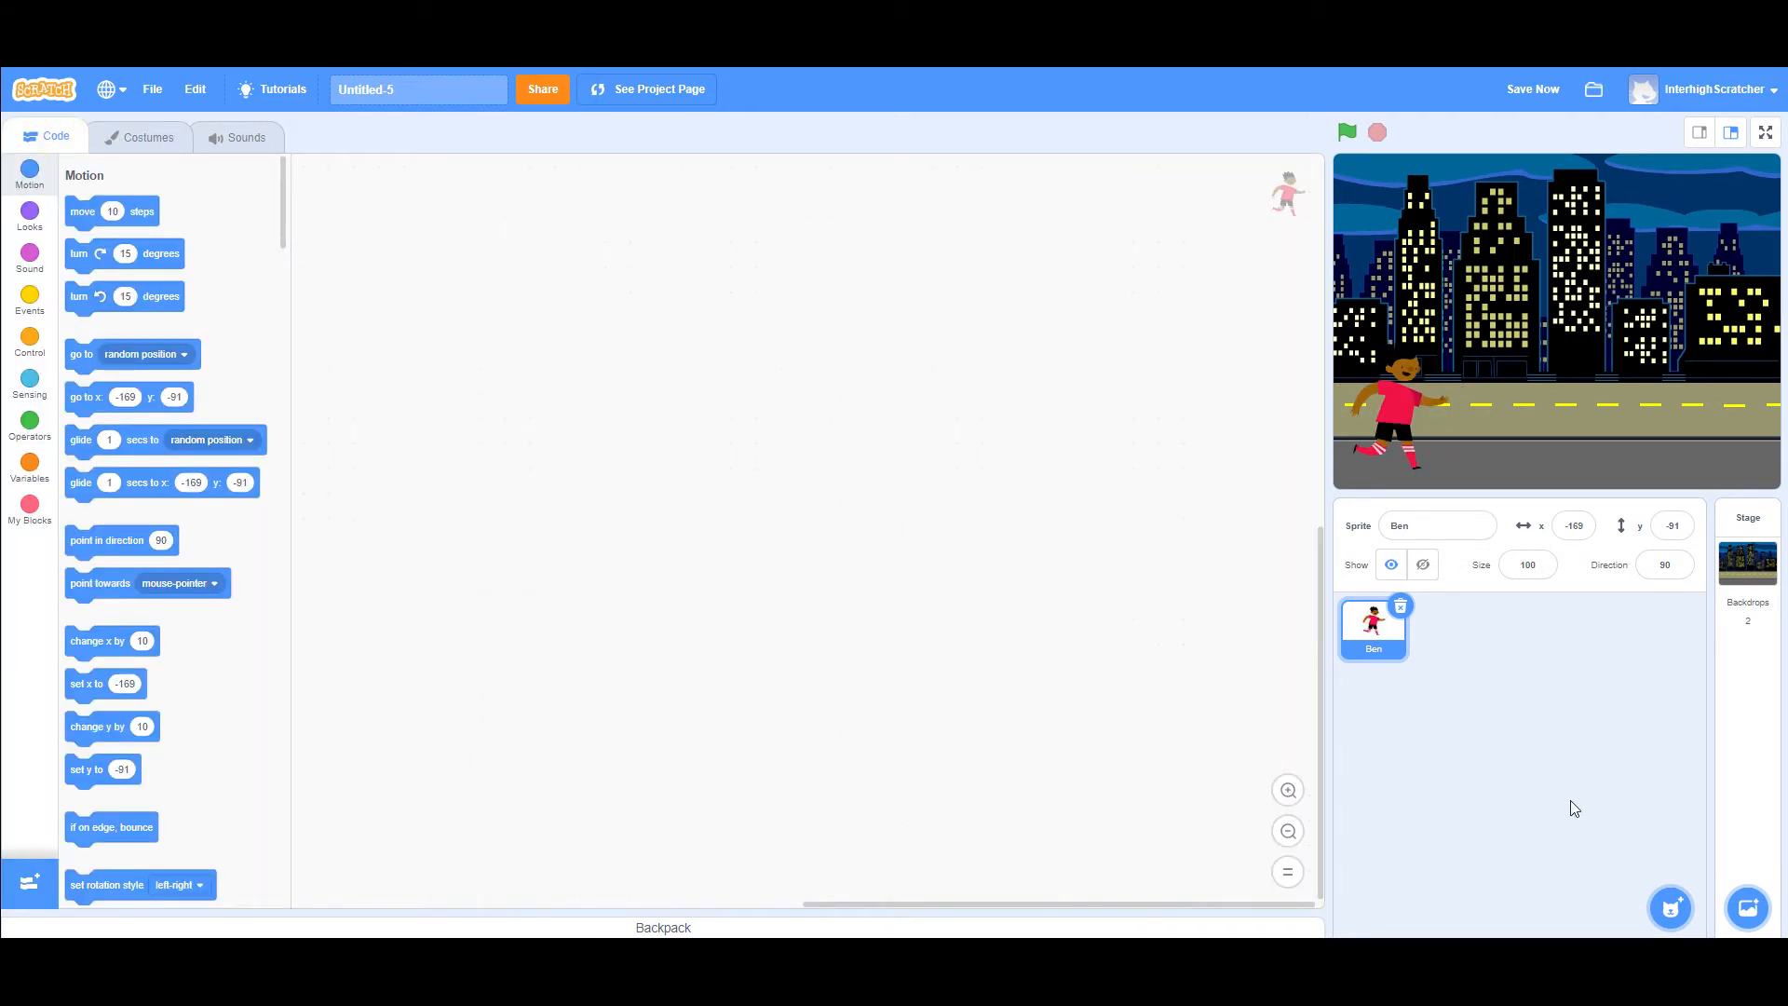
- Upload the red-car-top-view-hi image as a sprite, try it on the road beside Ben, and delete it
mouse_move(1670, 911)
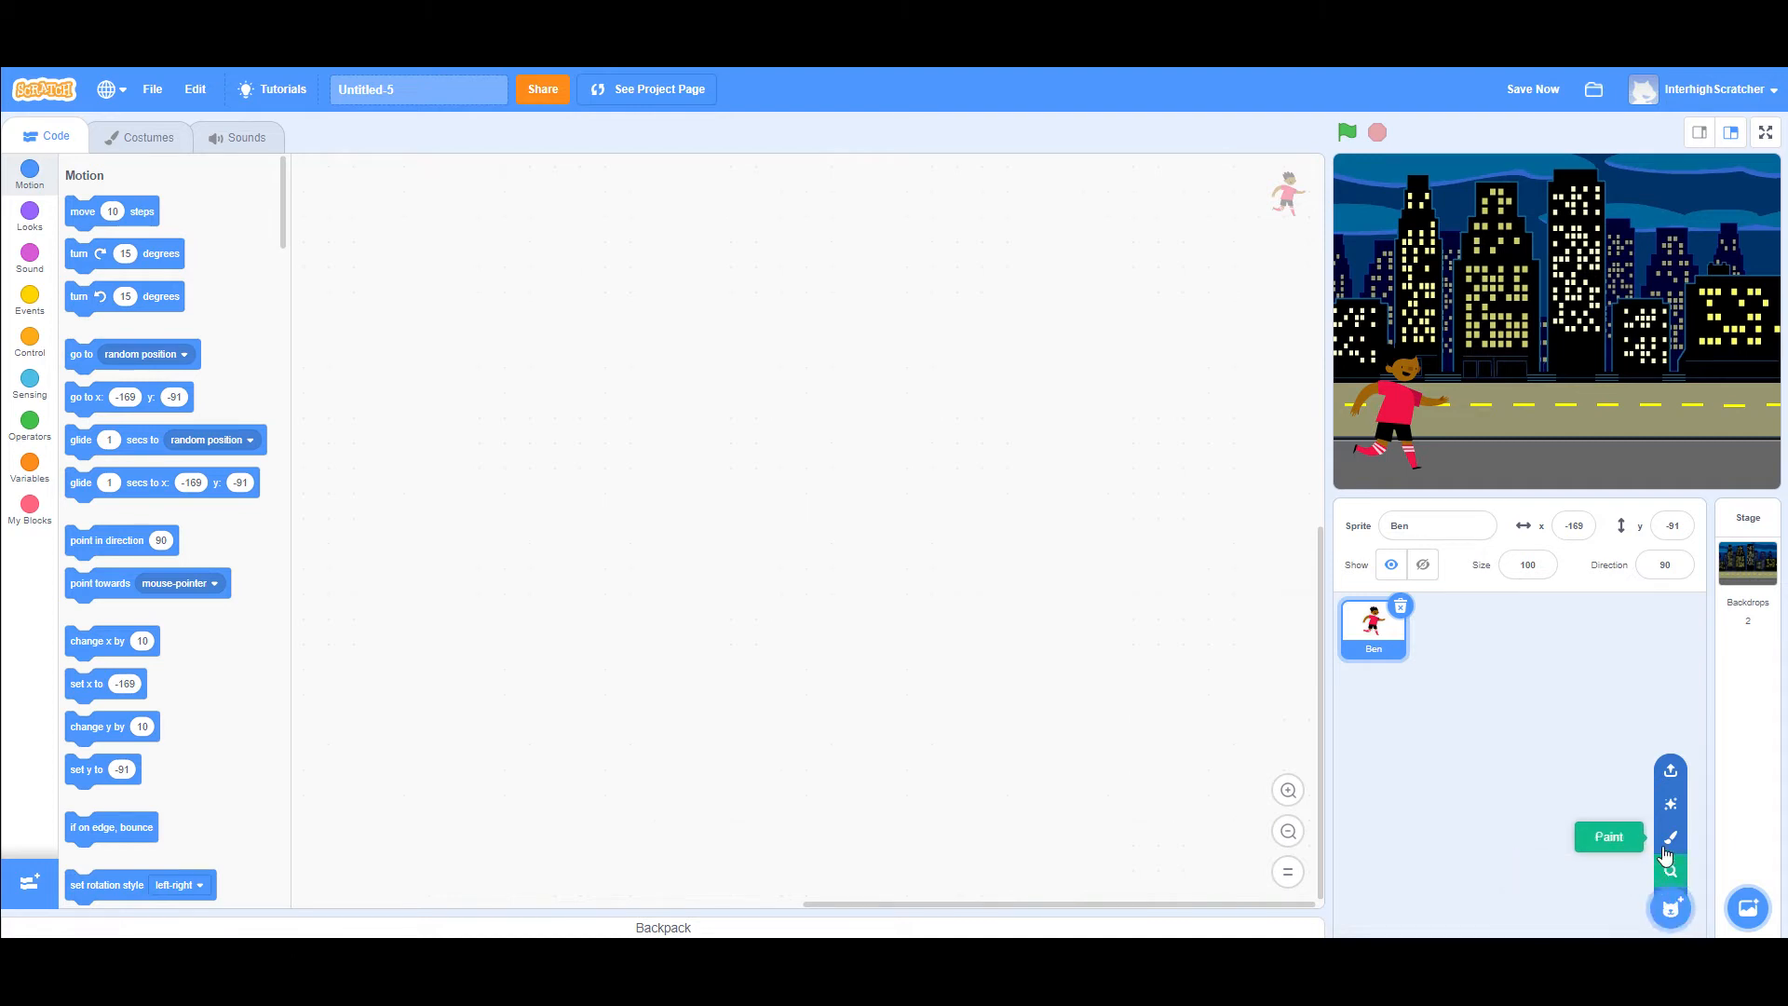
left_click(1672, 773)
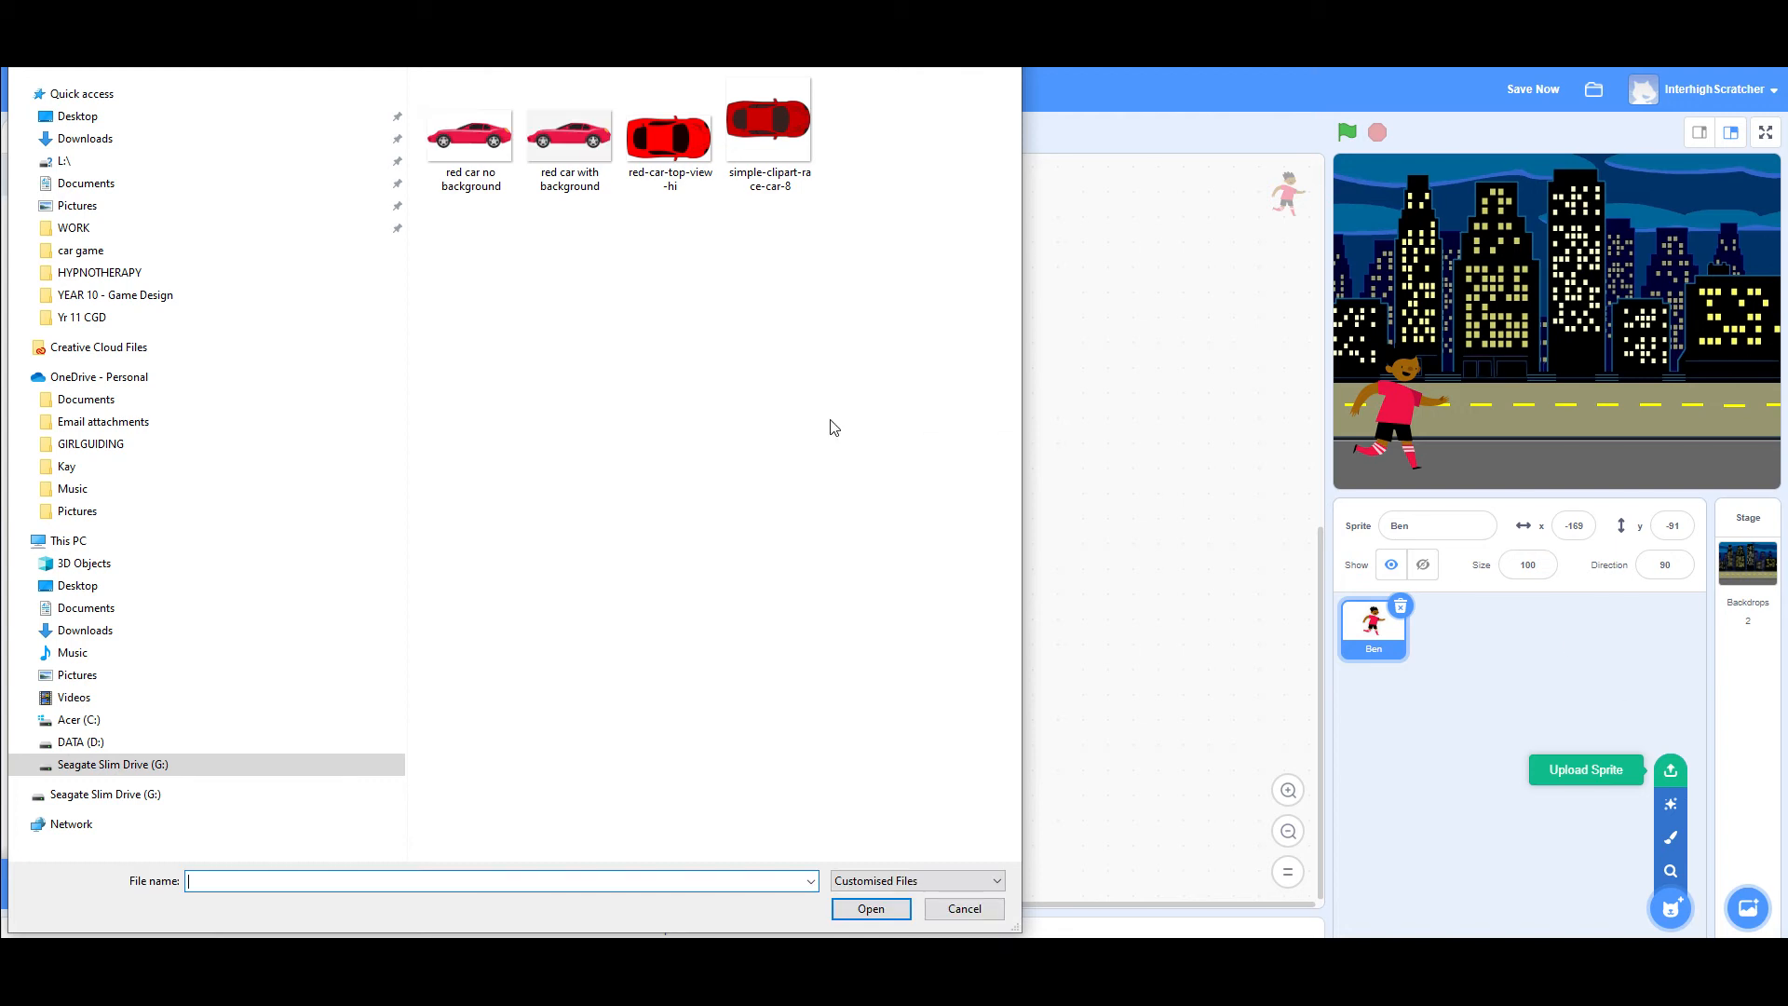
left_click(678, 144)
left_click(862, 896)
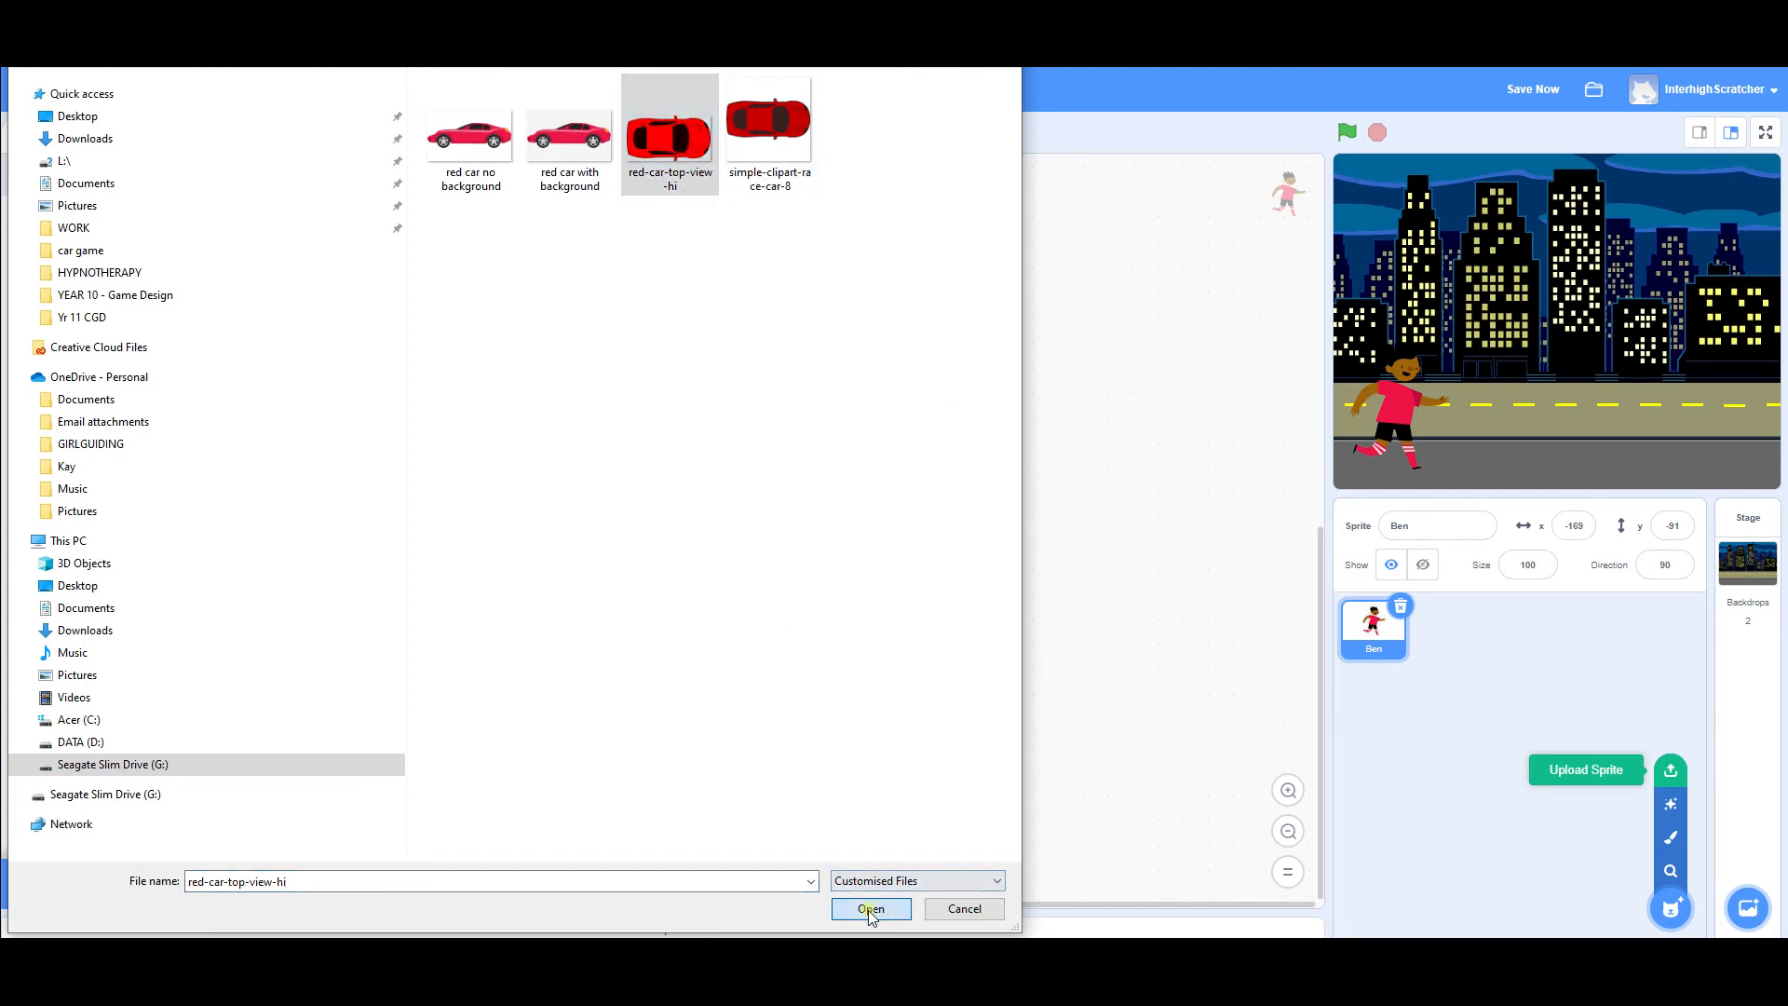
mouse_move(1556, 344)
left_mouse_down()
mouse_move(1557, 377)
mouse_move(1522, 315)
mouse_move(1455, 373)
mouse_move(1552, 372)
mouse_move(1518, 354)
mouse_move(1523, 382)
mouse_move(1496, 369)
mouse_move(1499, 390)
mouse_move(1523, 332)
left_mouse_up()
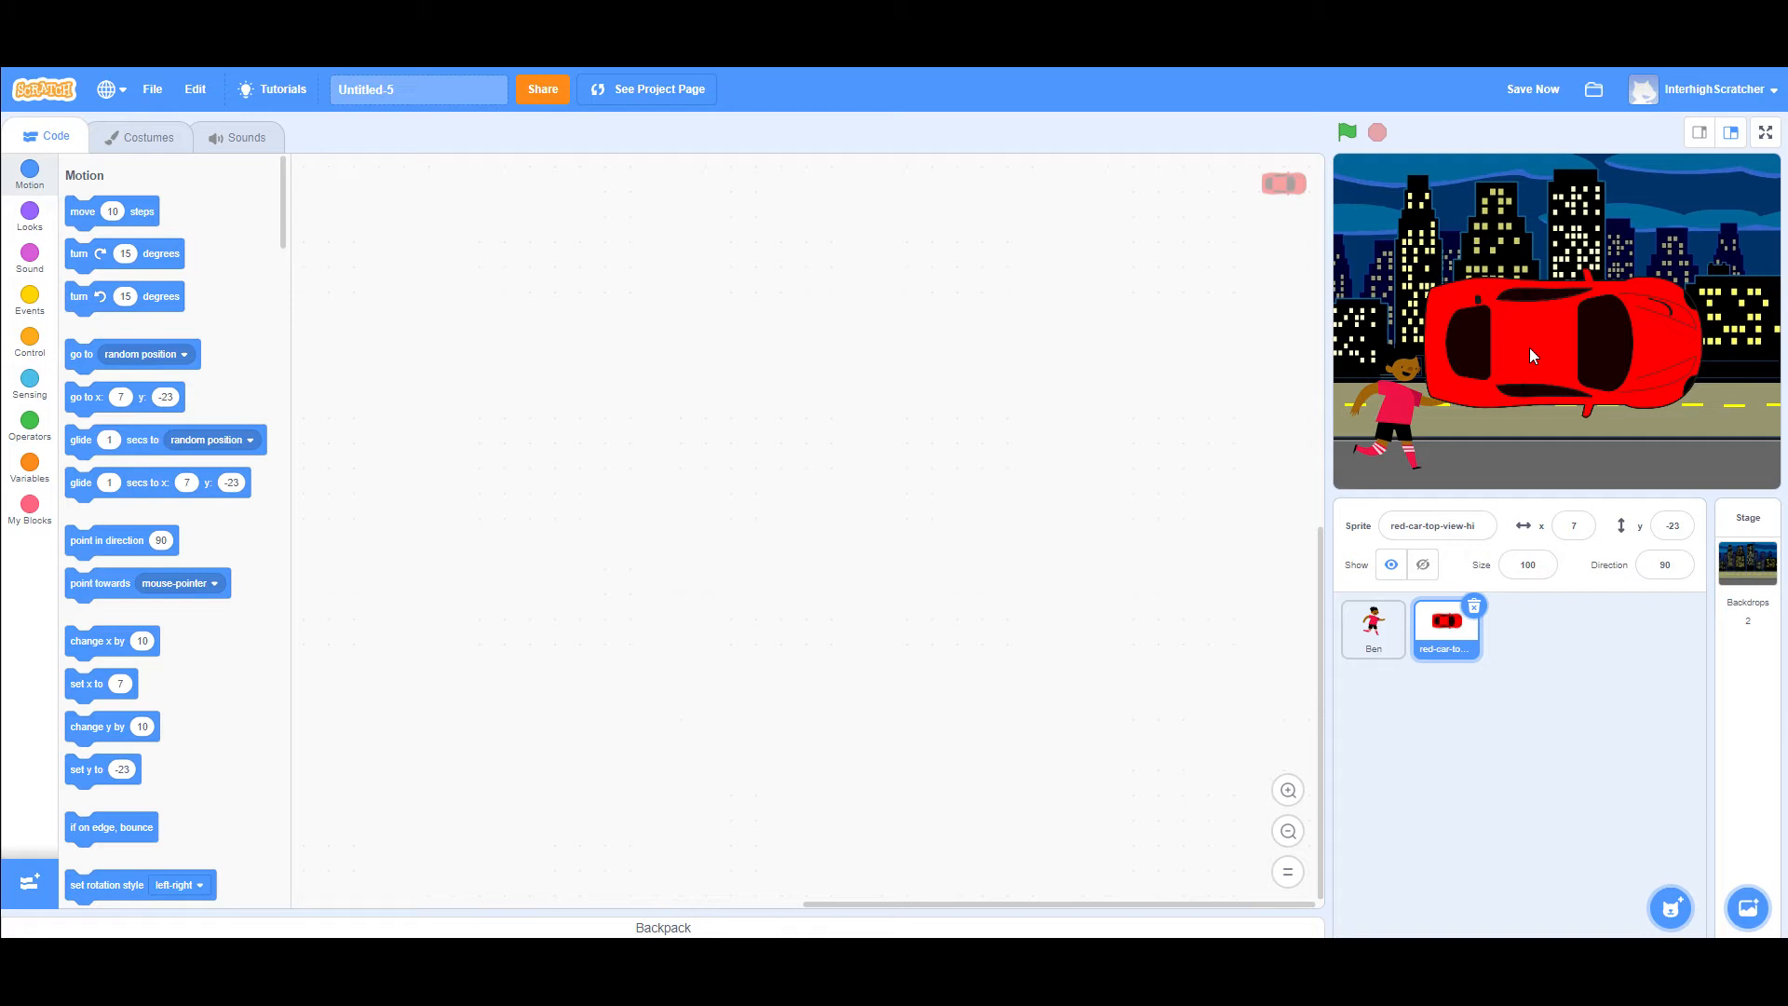
left_click_drag(1557, 324, 1581, 387)
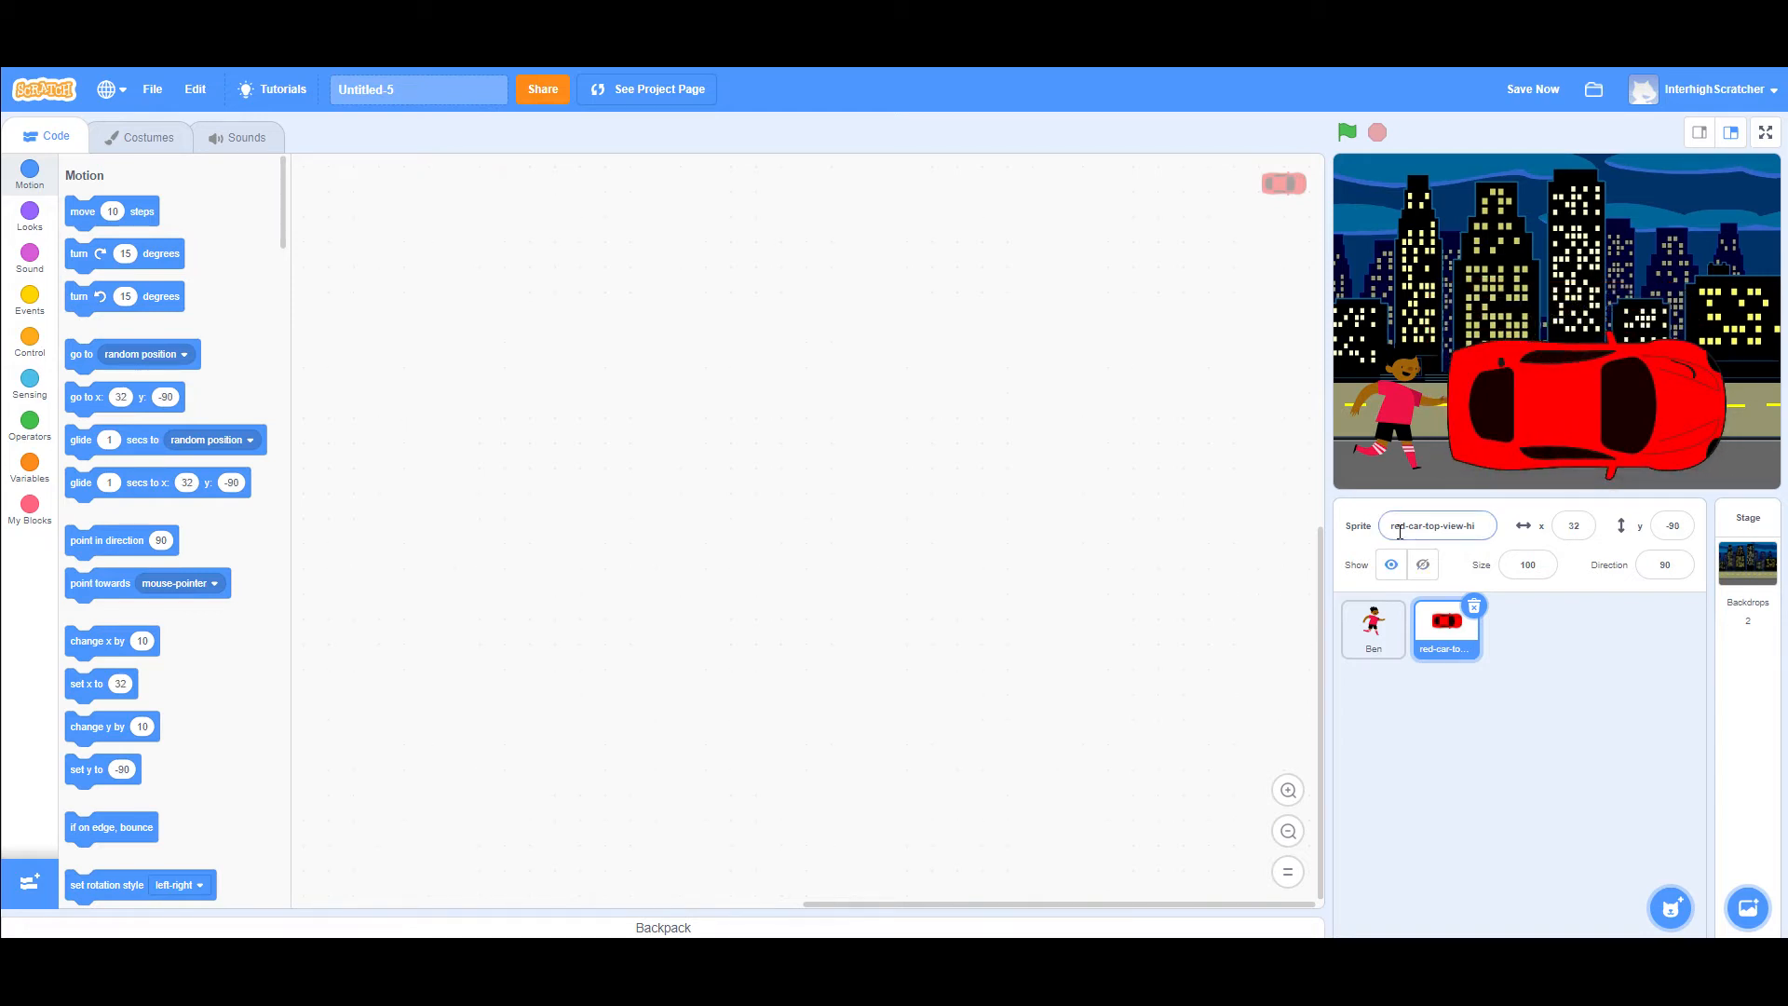
left_click(1474, 607)
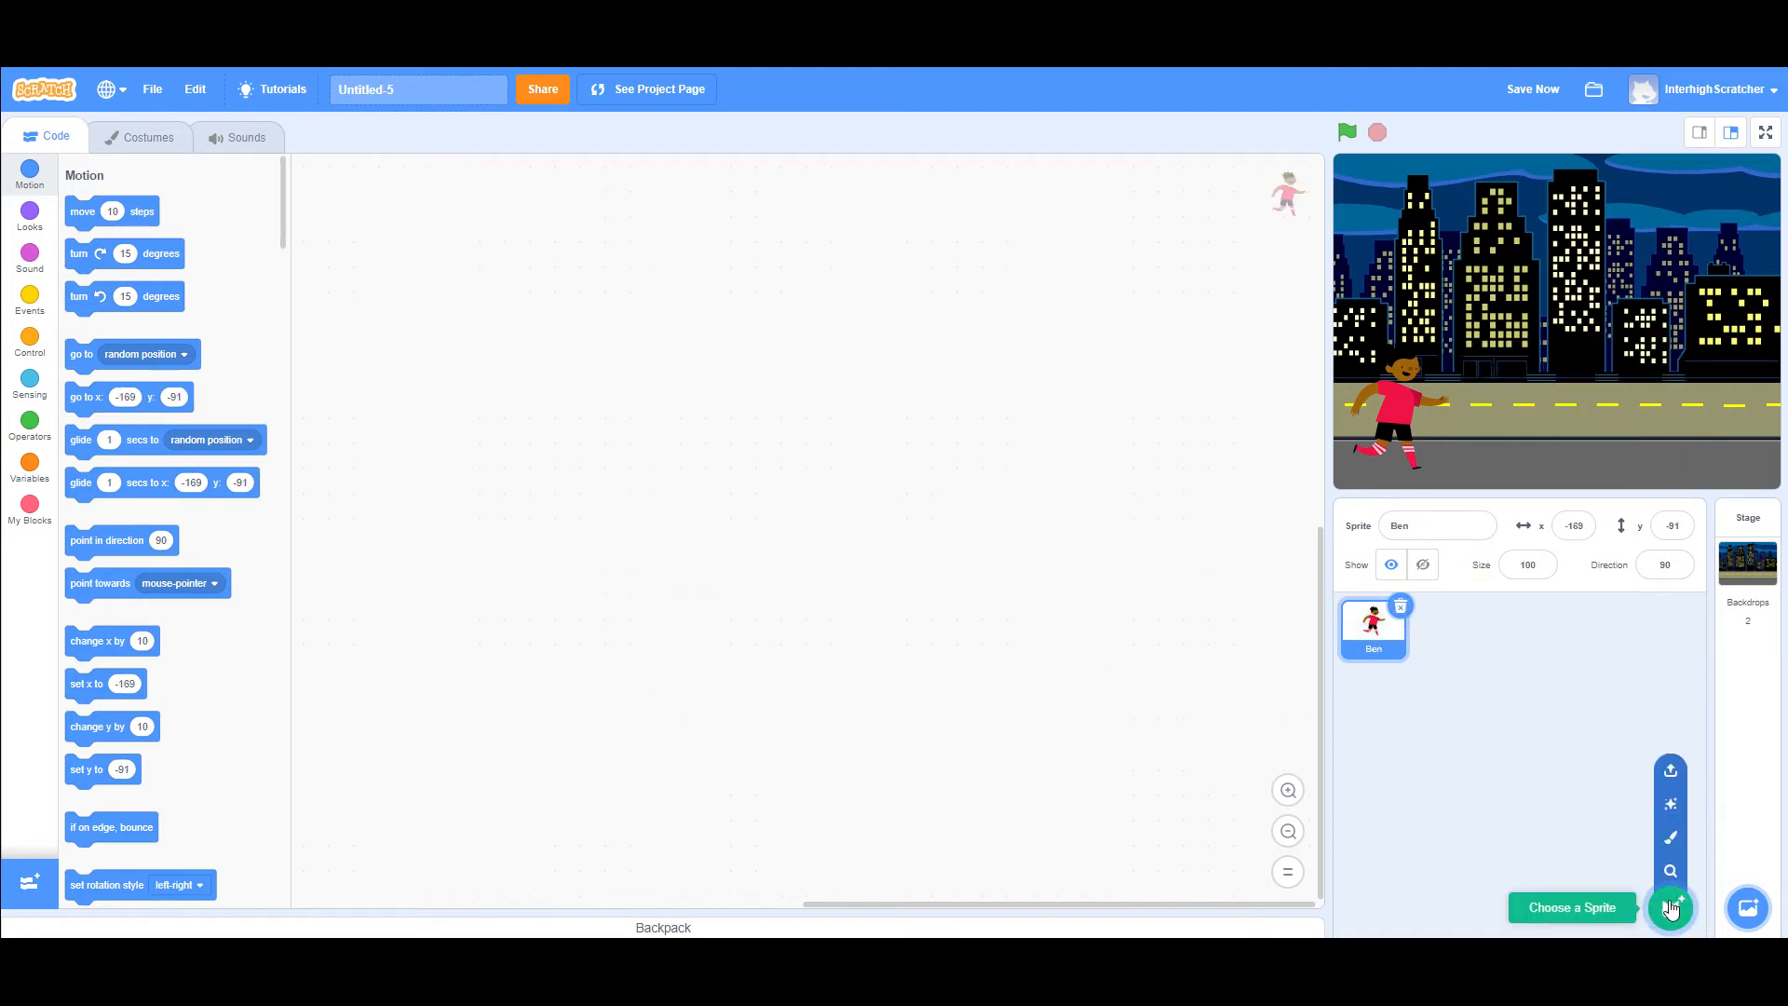
- Upload the "red car with background" image as a sprite and place it beside Ben at about x 58, y -60
left_click(1671, 769)
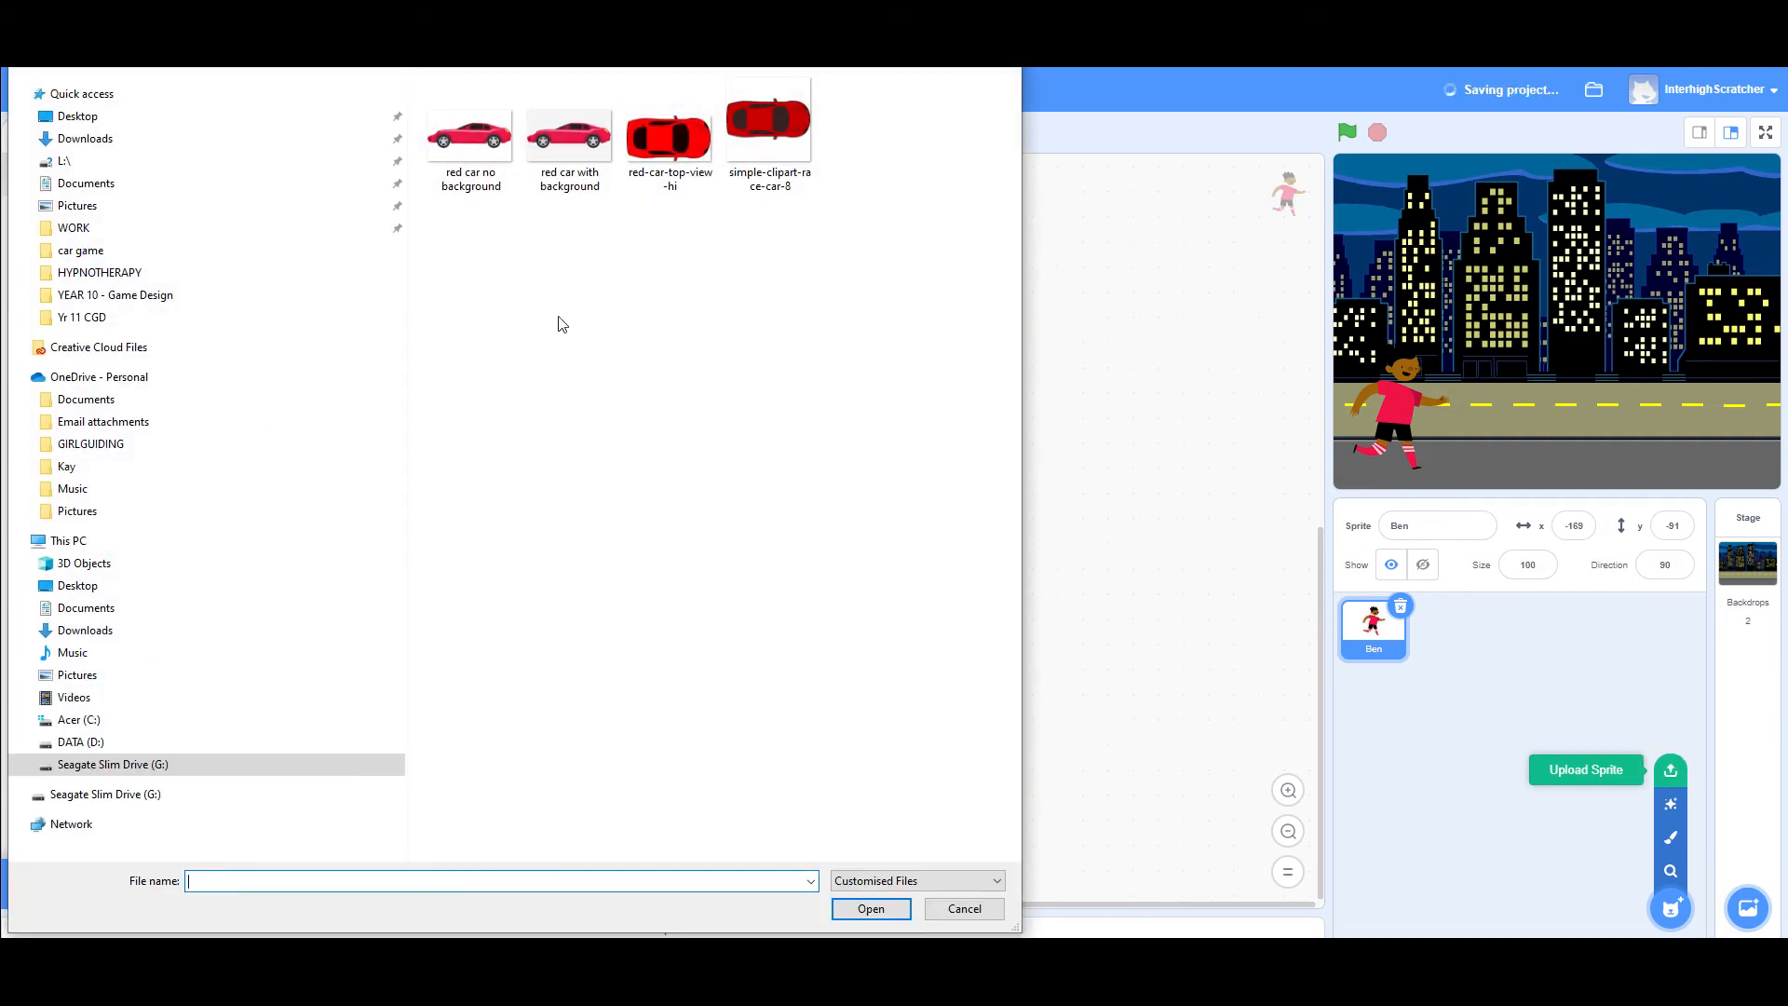
left_click(558, 151)
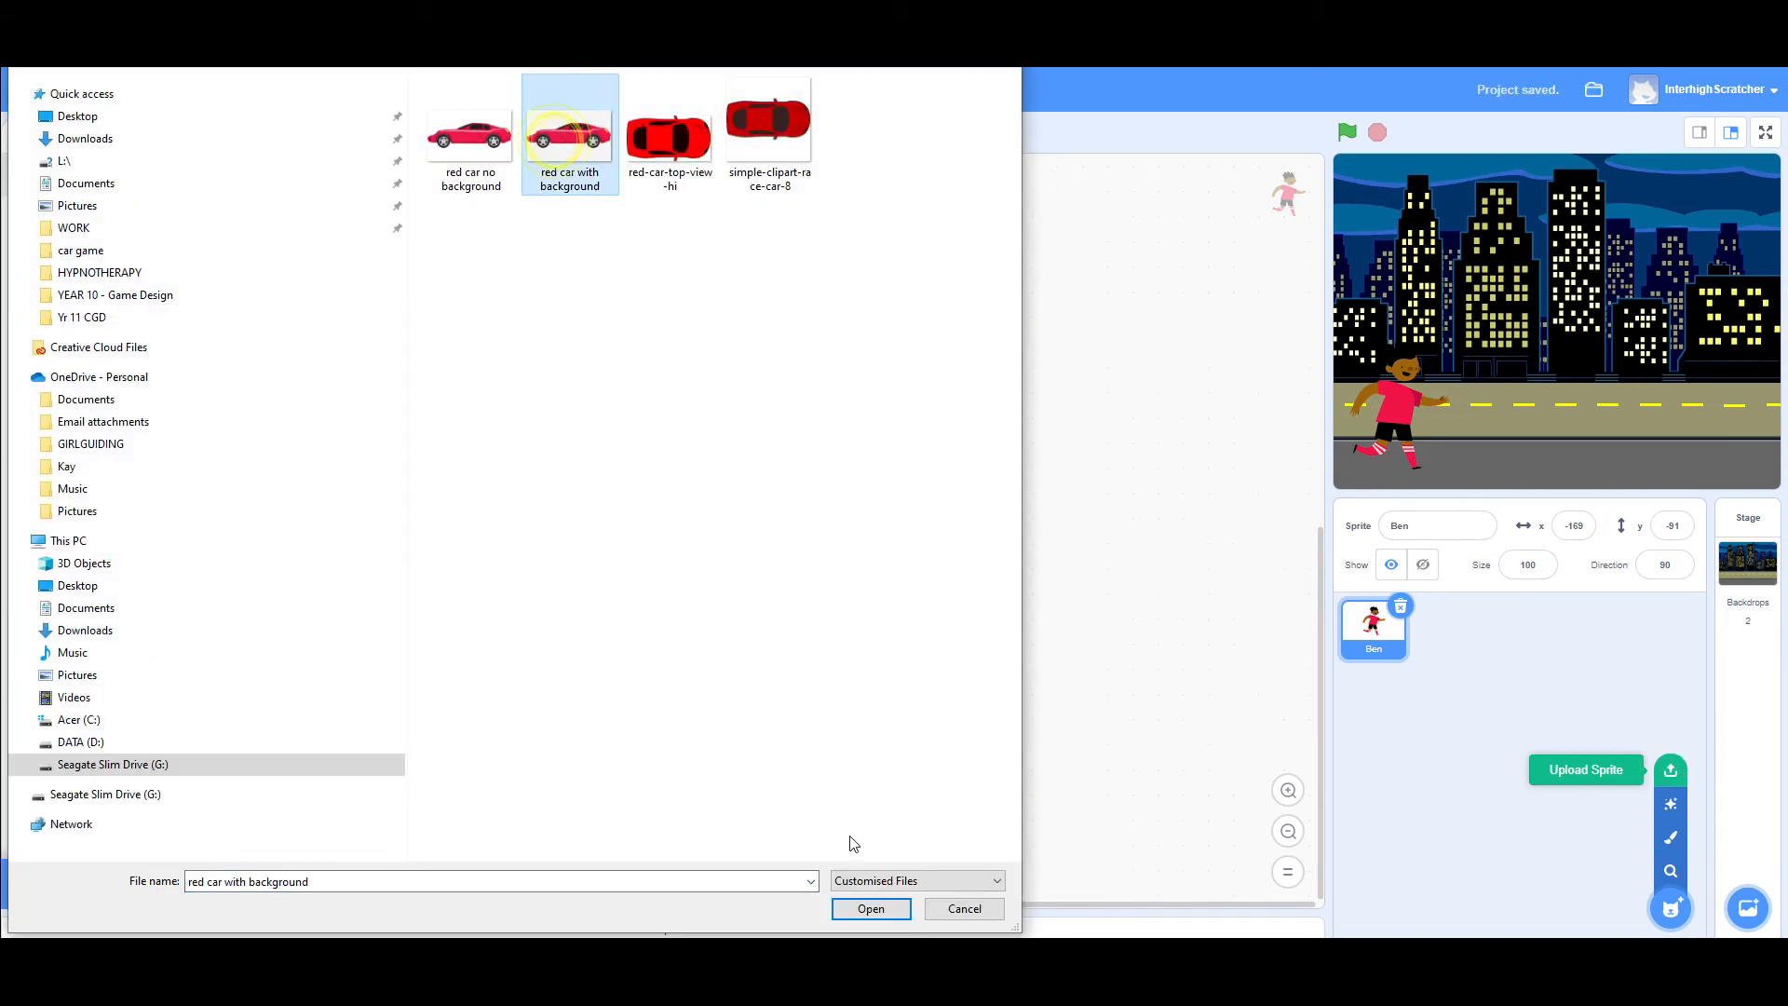
left_click(871, 909)
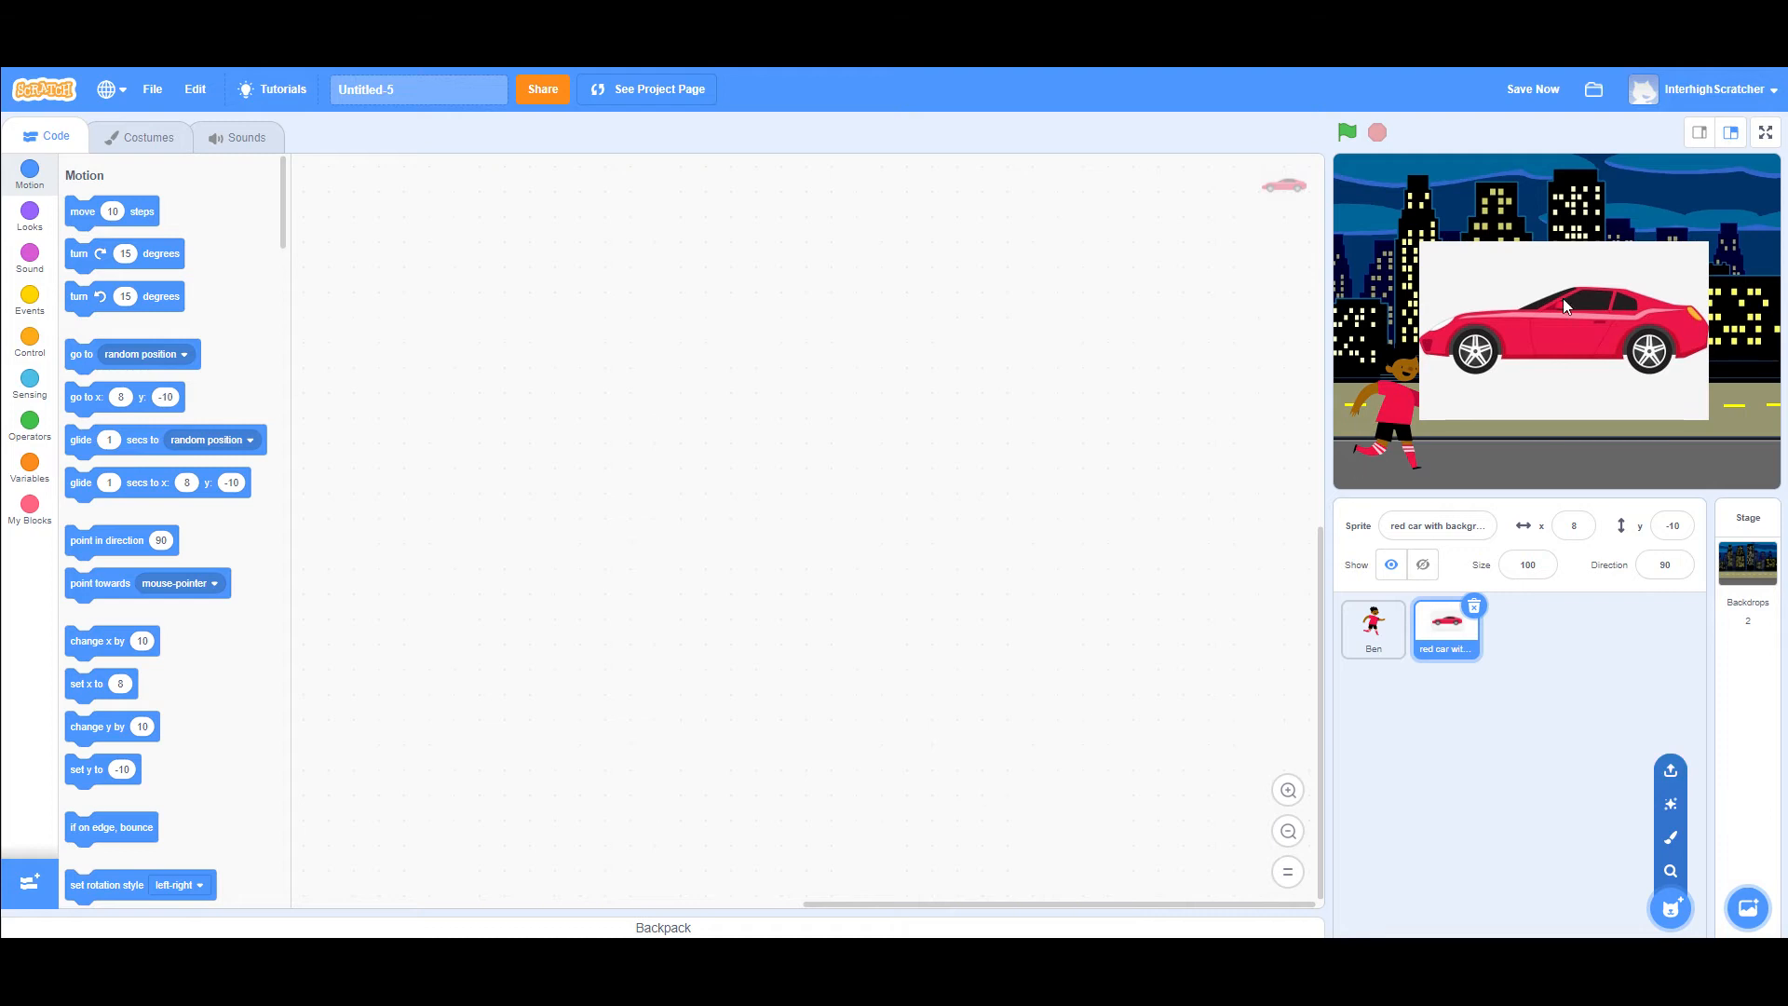
left_click_drag(1563, 298, 1620, 346)
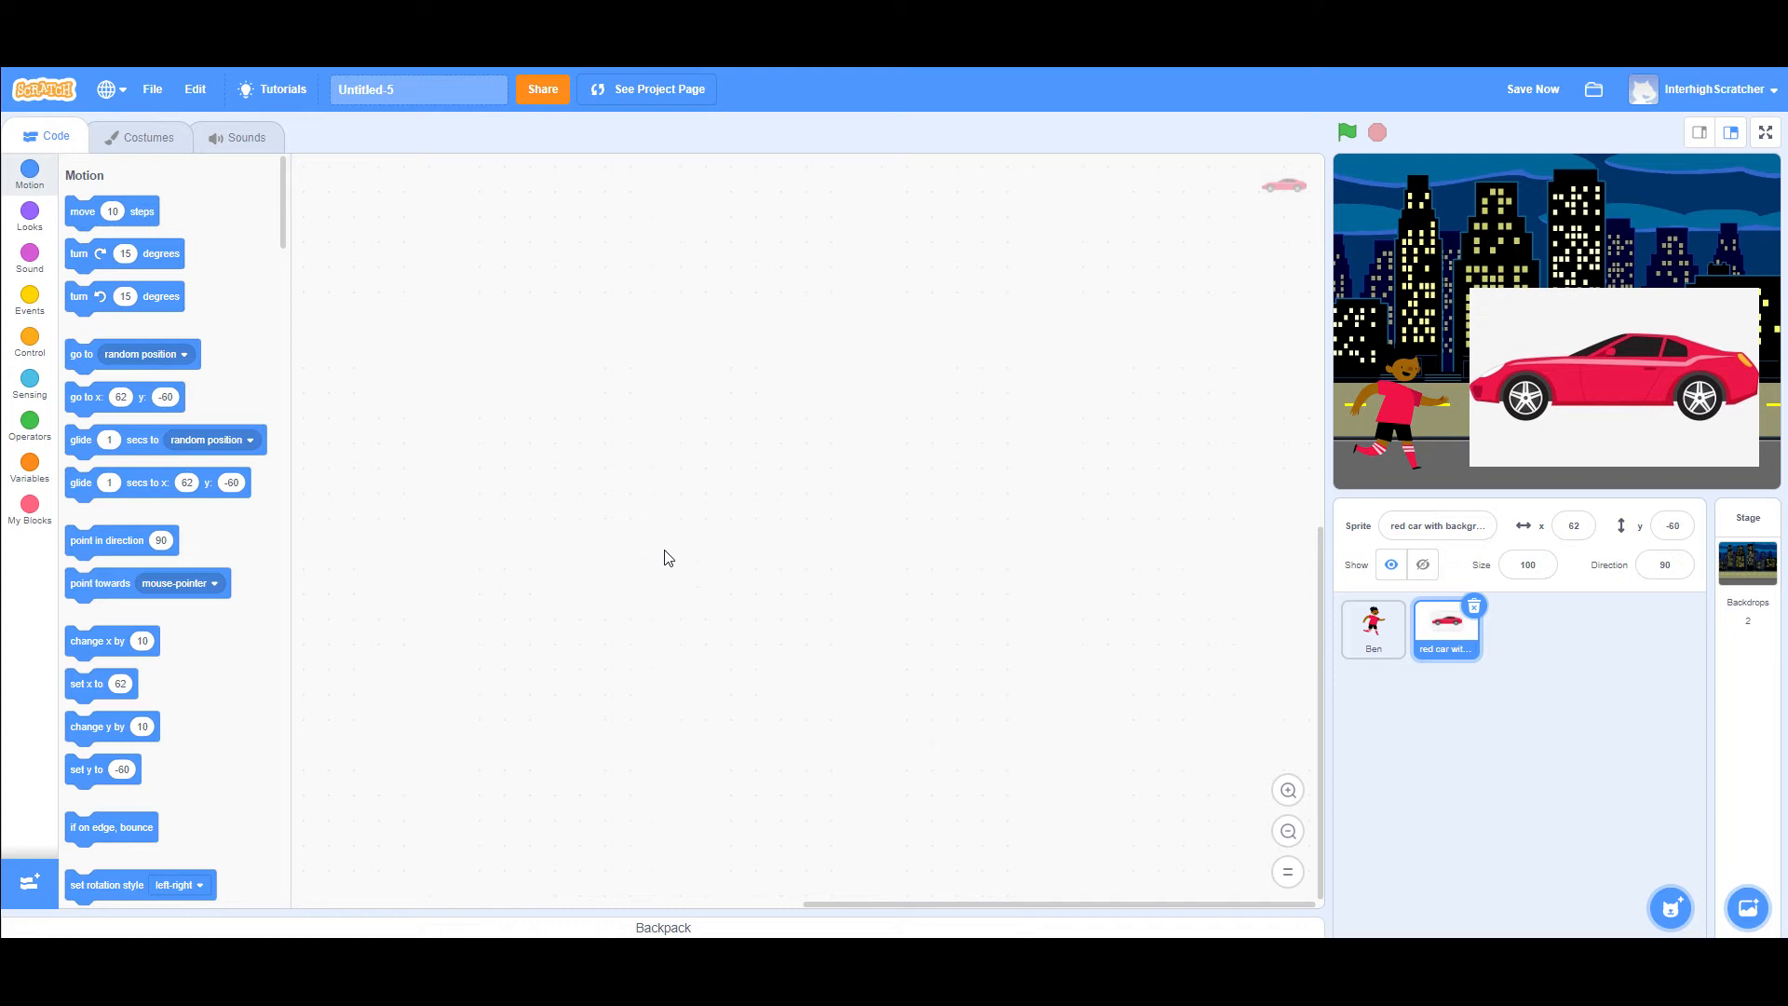
mouse_move(1614, 376)
left_mouse_down()
mouse_move(1485, 377)
mouse_move(1606, 369)
left_mouse_up()
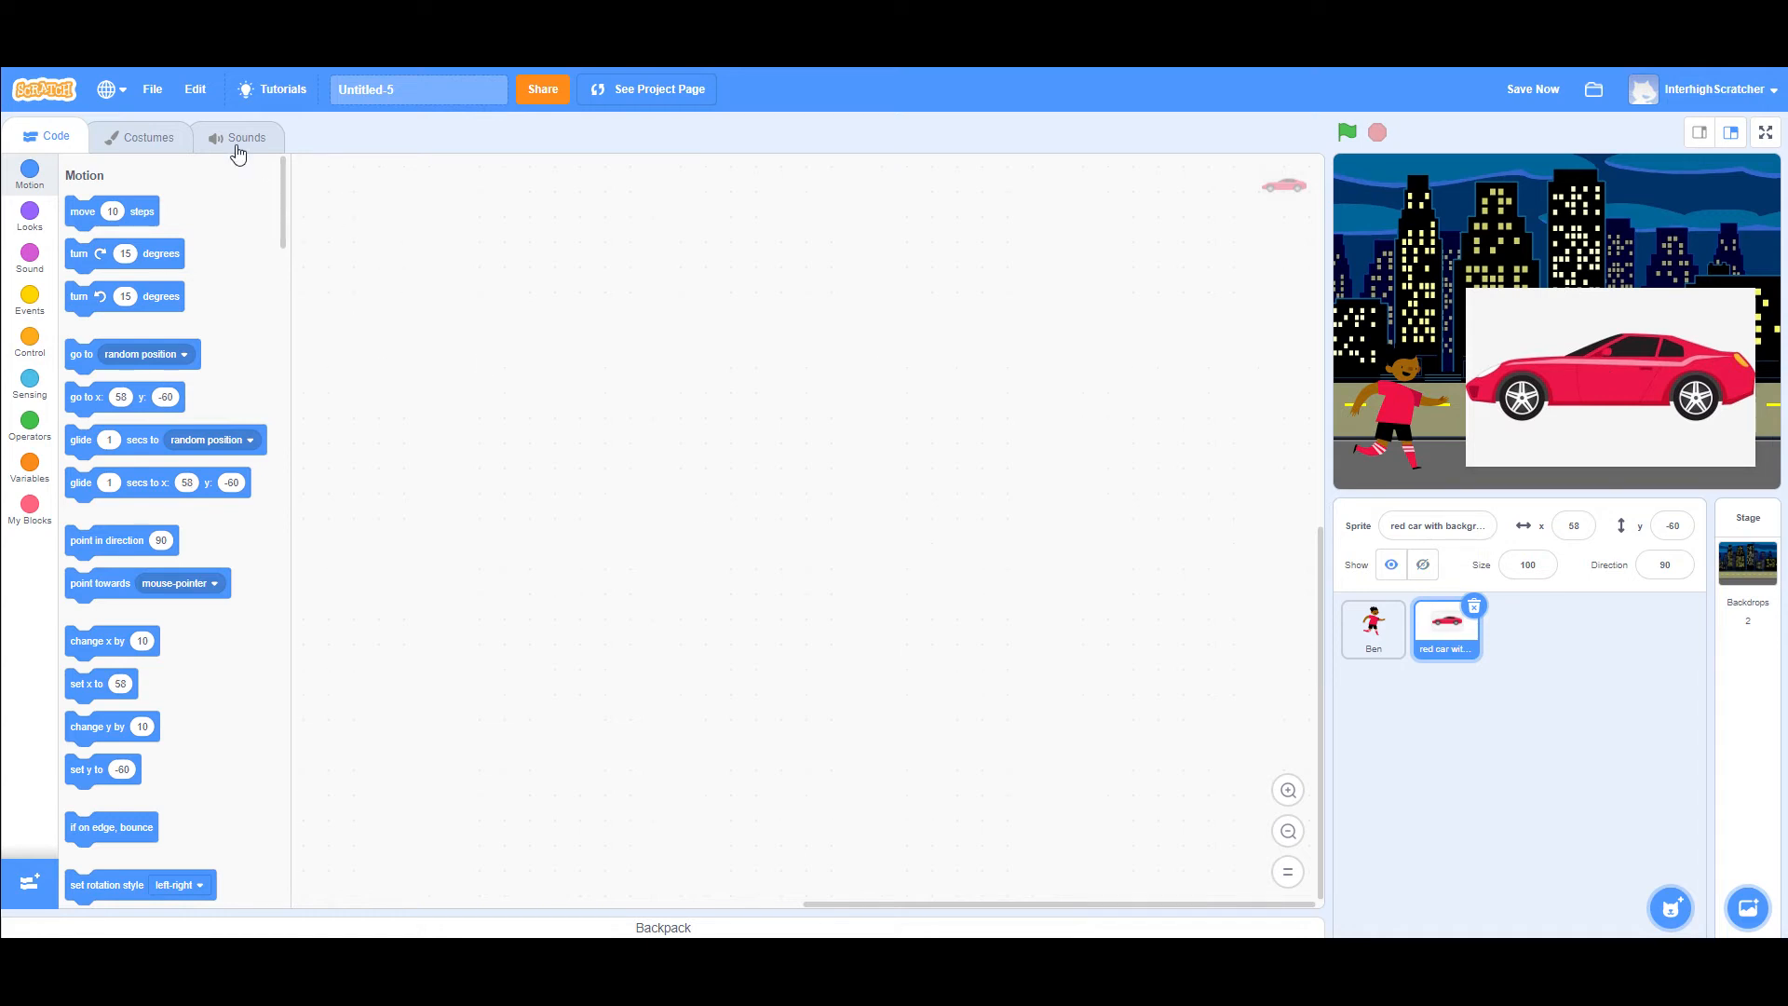
- Try erasing the pale background above the car's bonnet in the costume with the size 40 Eraser, undoing the last stroke that cut into the car
left_click(147, 144)
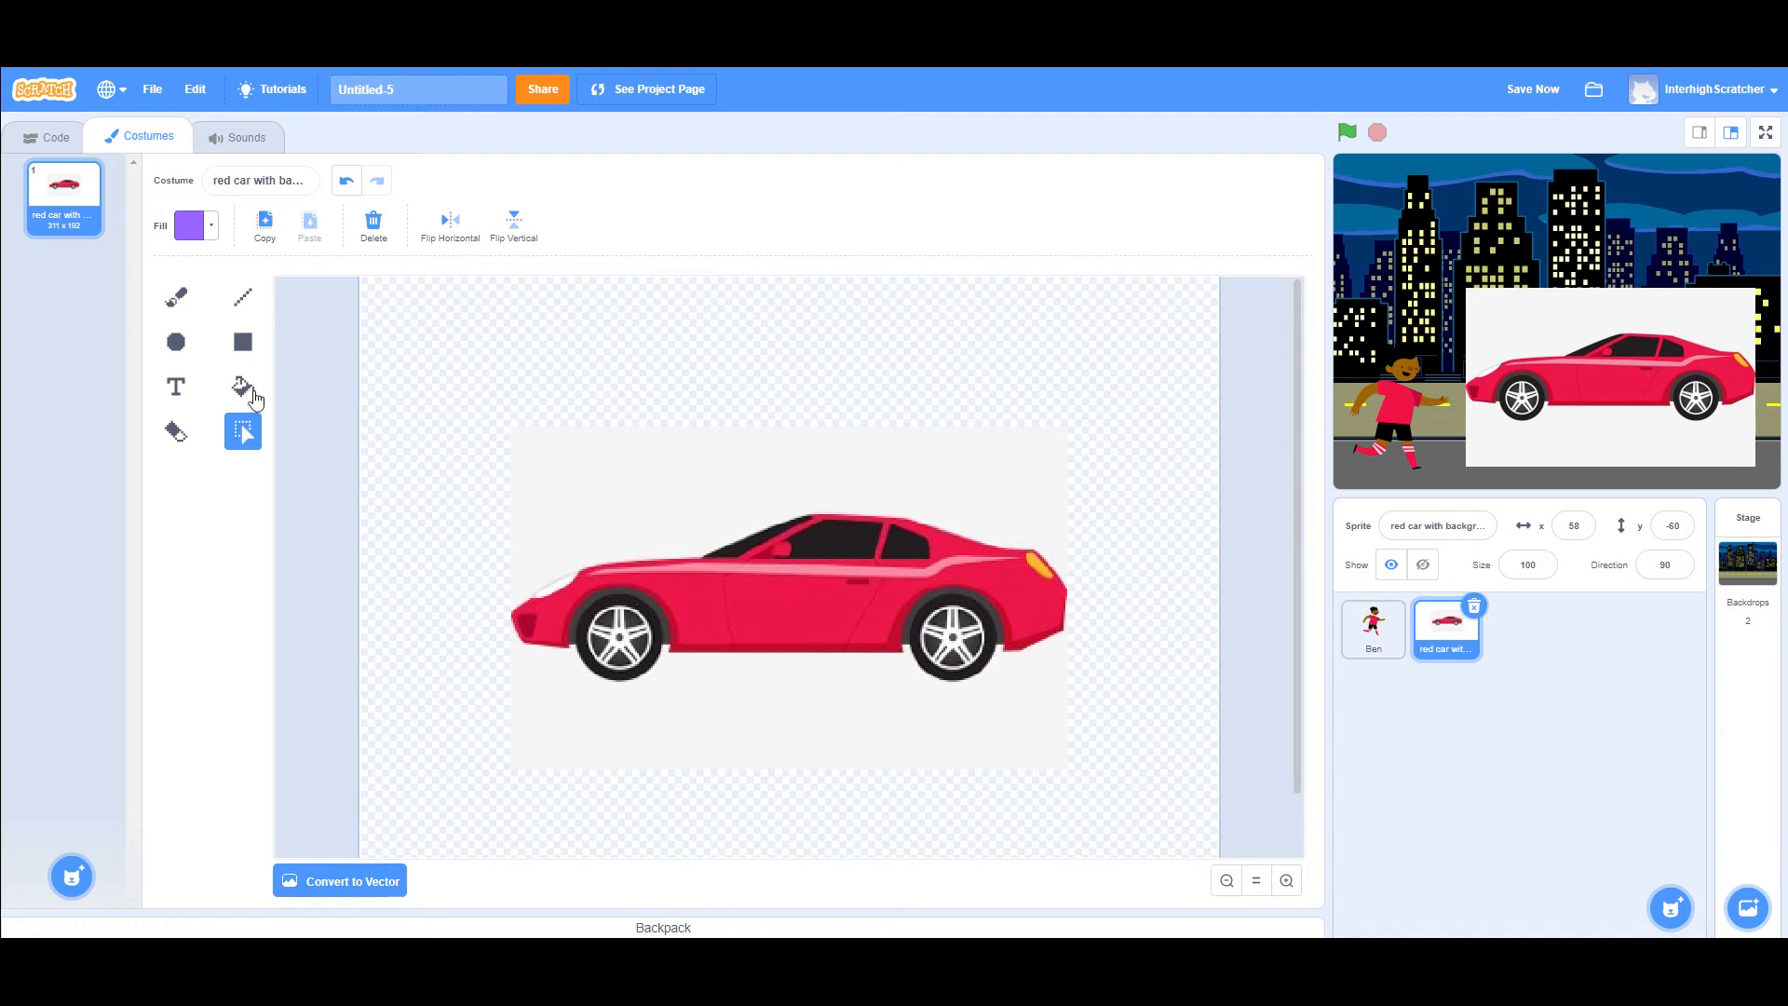
left_click(177, 429)
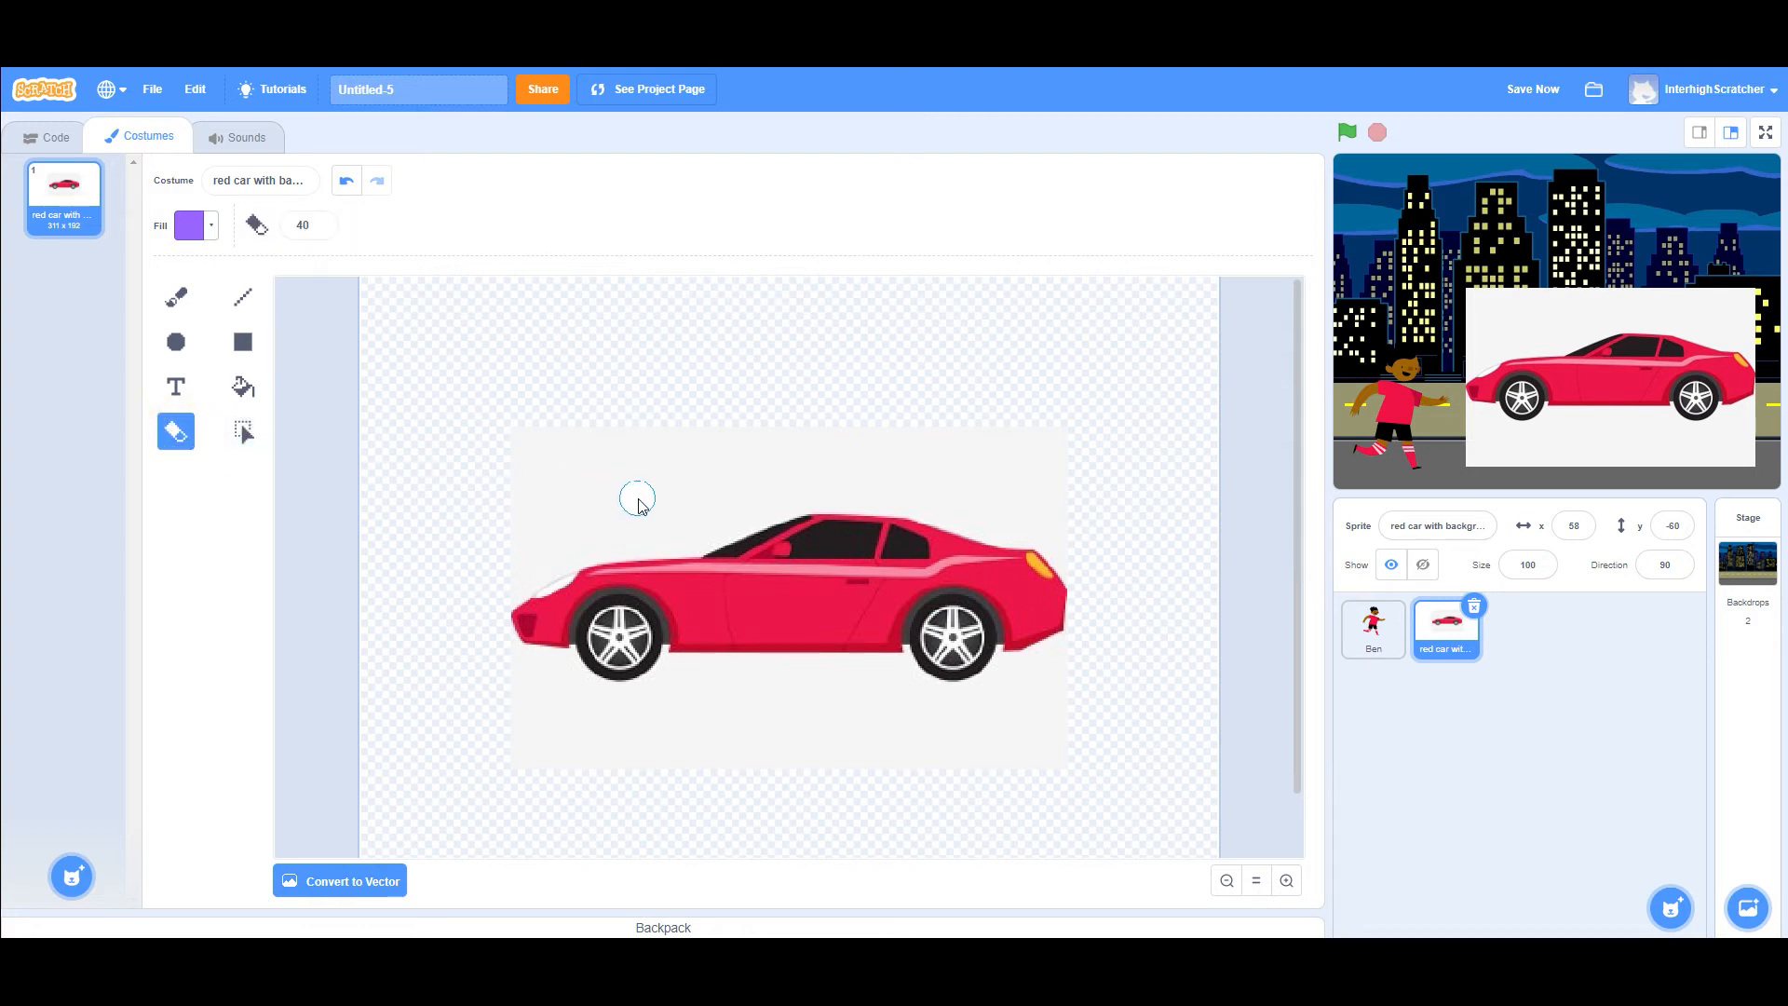
mouse_move(638, 499)
left_mouse_down()
mouse_move(543, 468)
mouse_move(711, 411)
mouse_move(553, 430)
mouse_move(682, 526)
mouse_move(598, 542)
mouse_move(680, 501)
left_mouse_up()
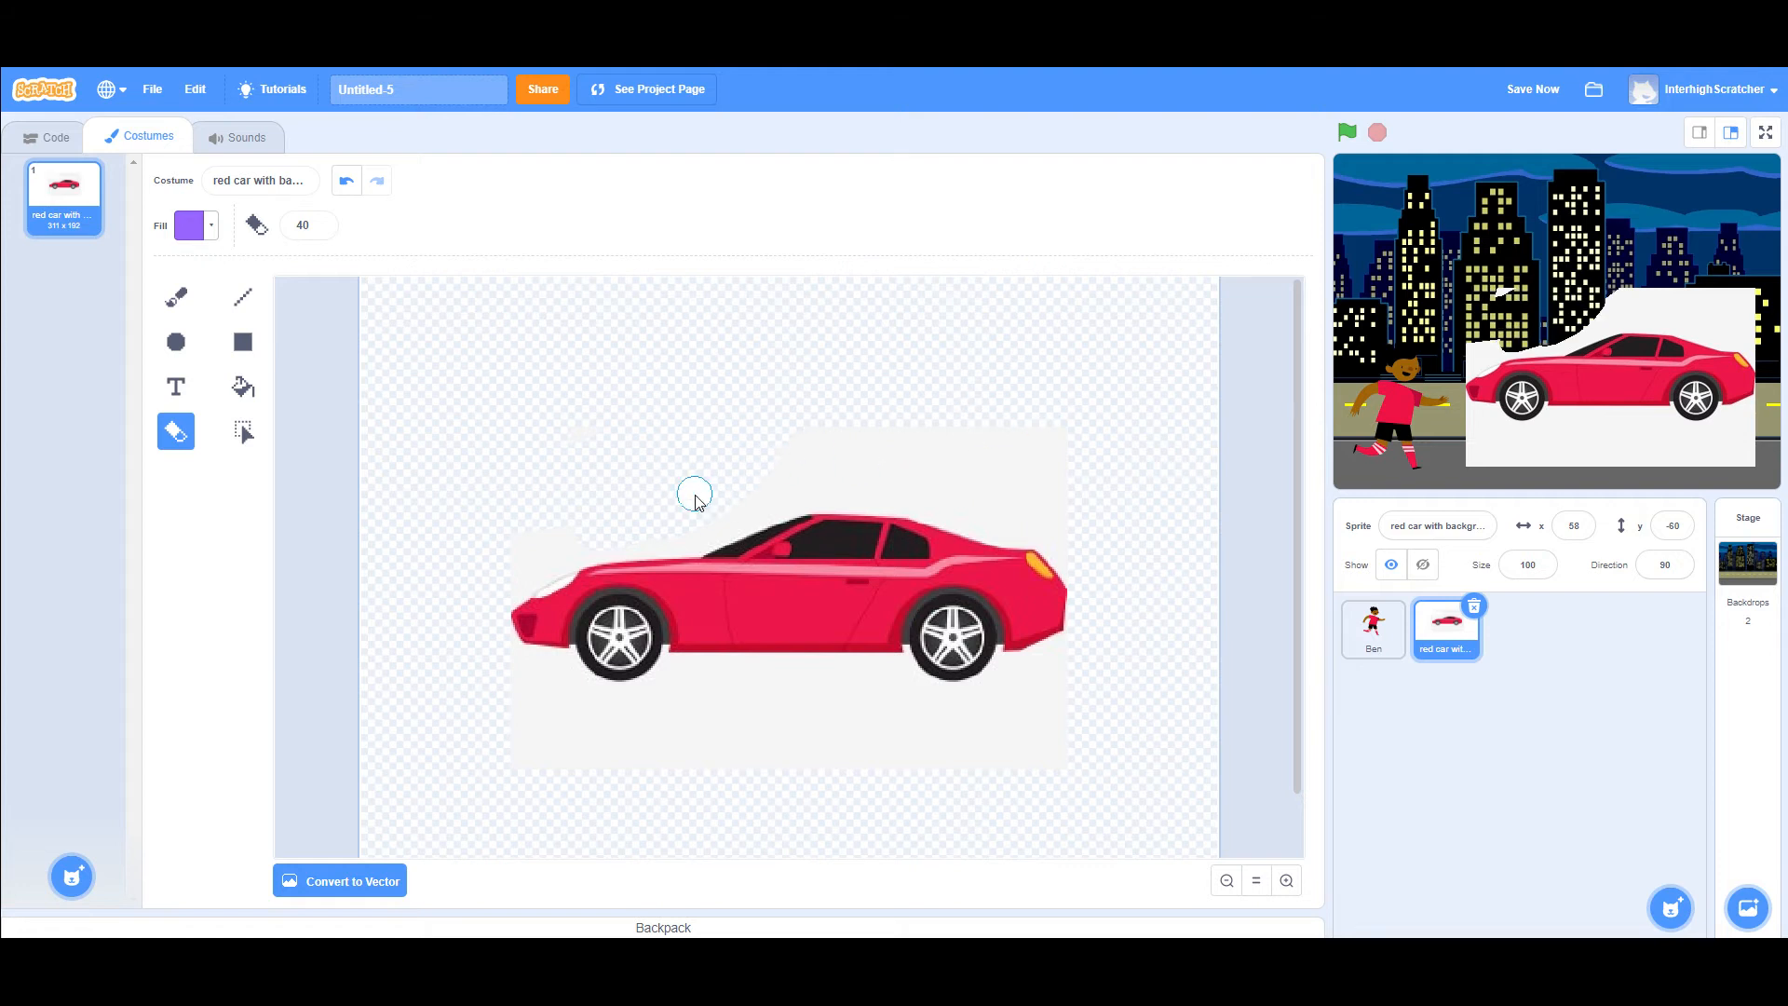
mouse_move(589, 547)
left_mouse_down()
mouse_move(772, 498)
mouse_move(771, 527)
left_mouse_up()
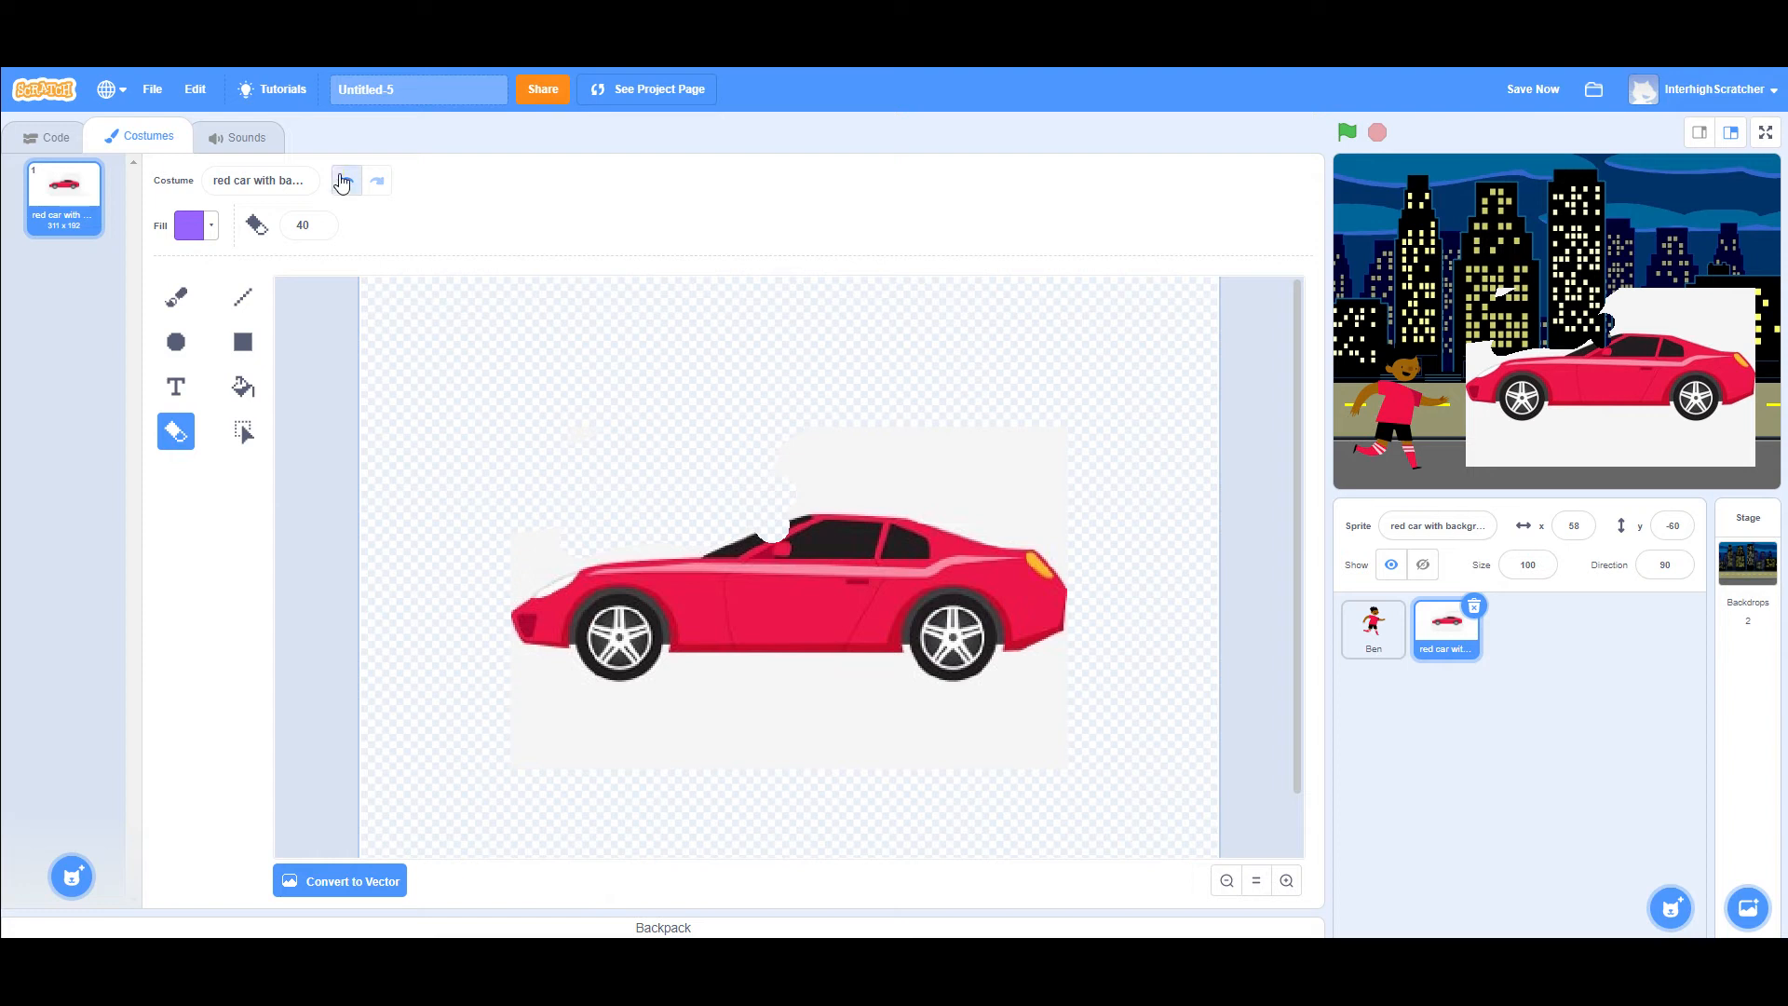
left_click(342, 182)
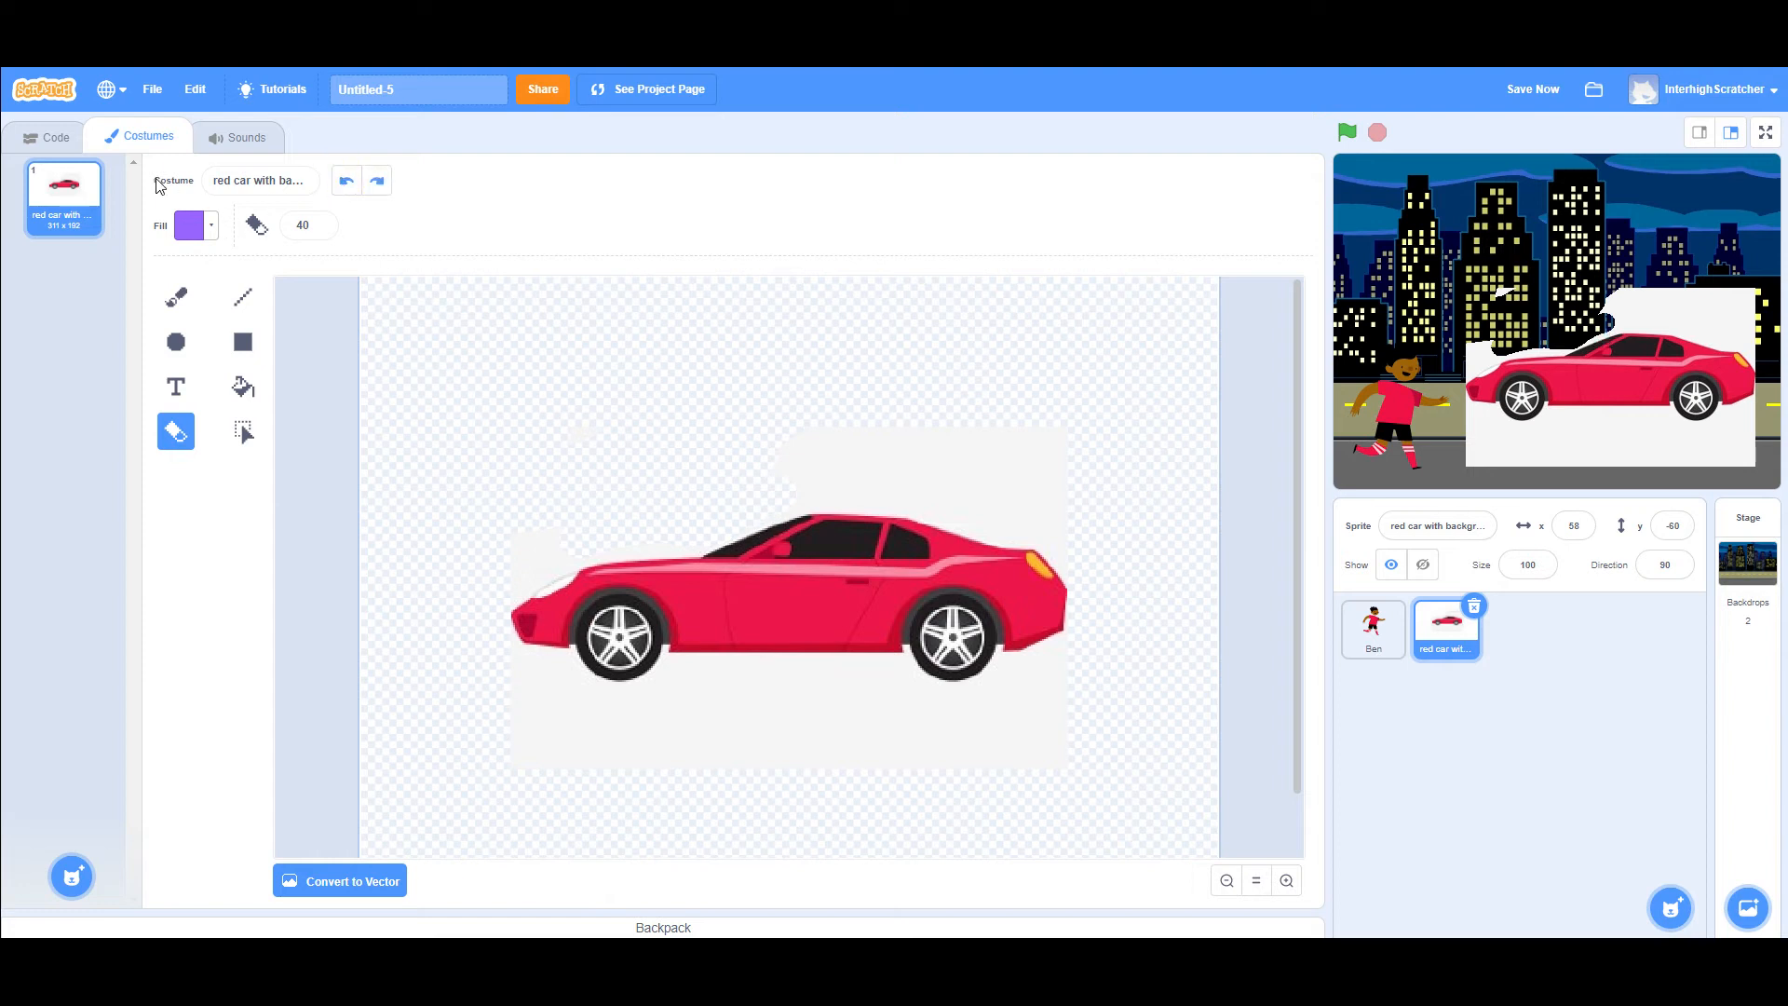
- Replace the car sprite with the uploaded "red car no background" image, placed on the road beside Ben at about x 60, y -73
left_click(48, 138)
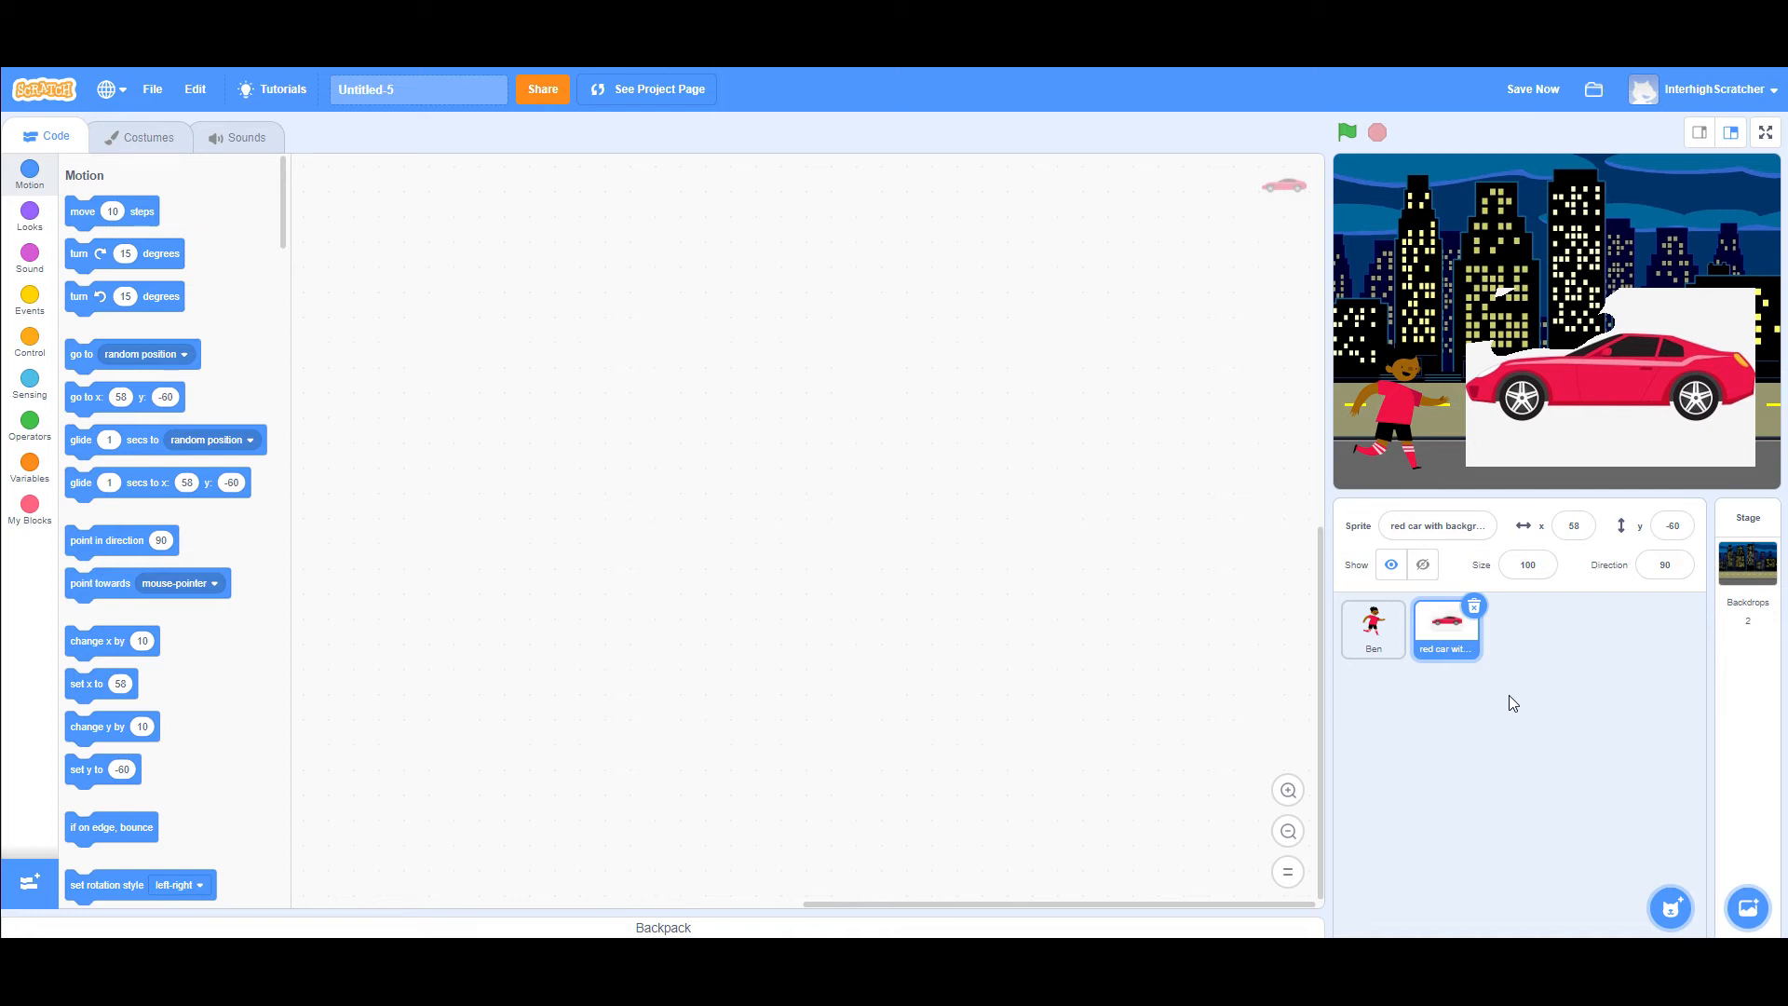
left_click(1476, 608)
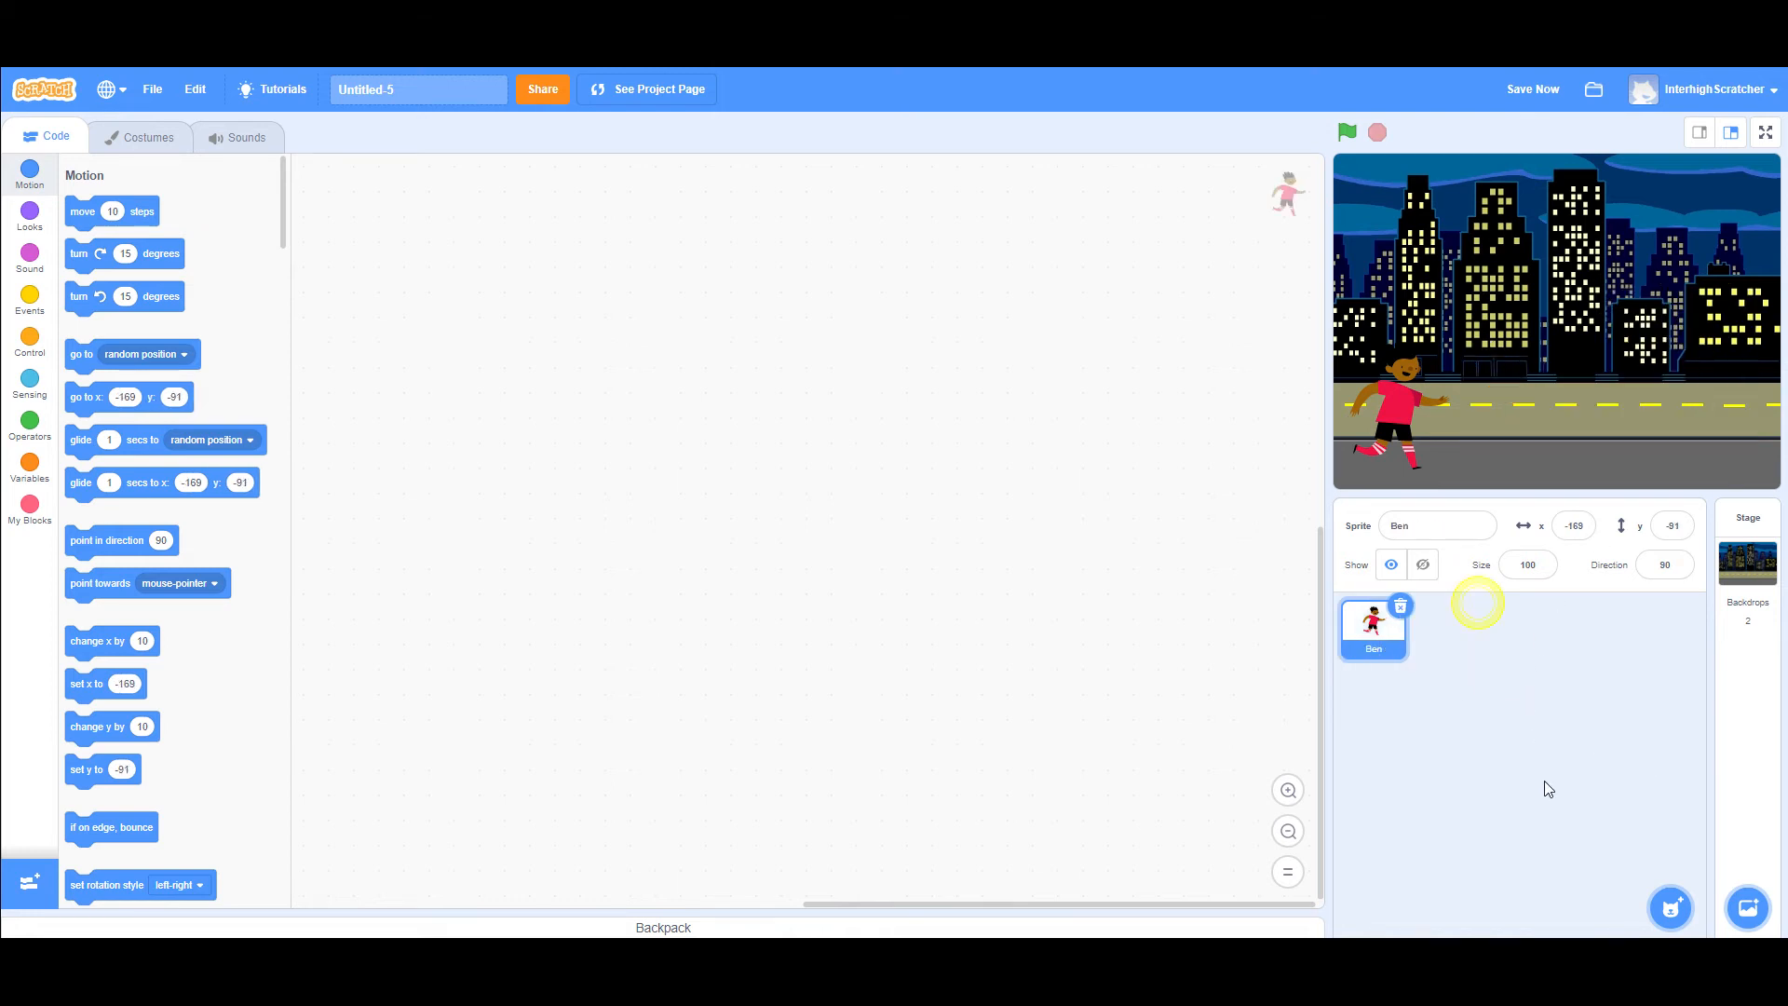
mouse_move(1672, 909)
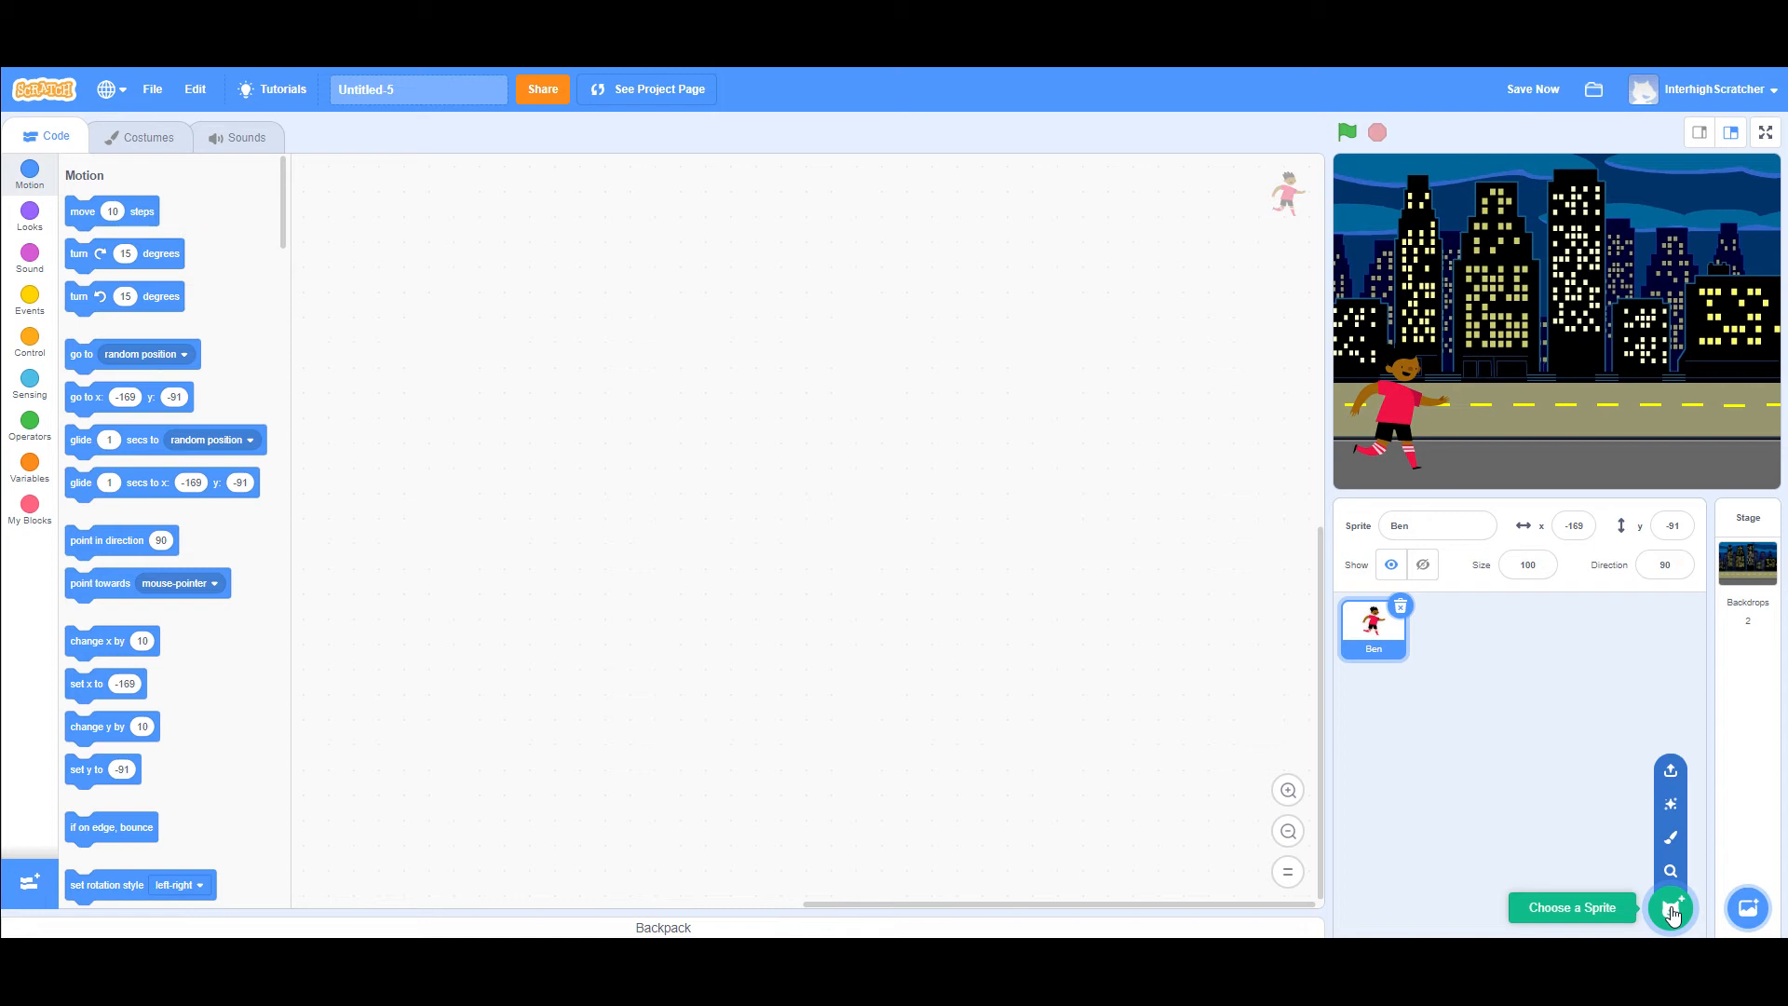
left_click(1672, 772)
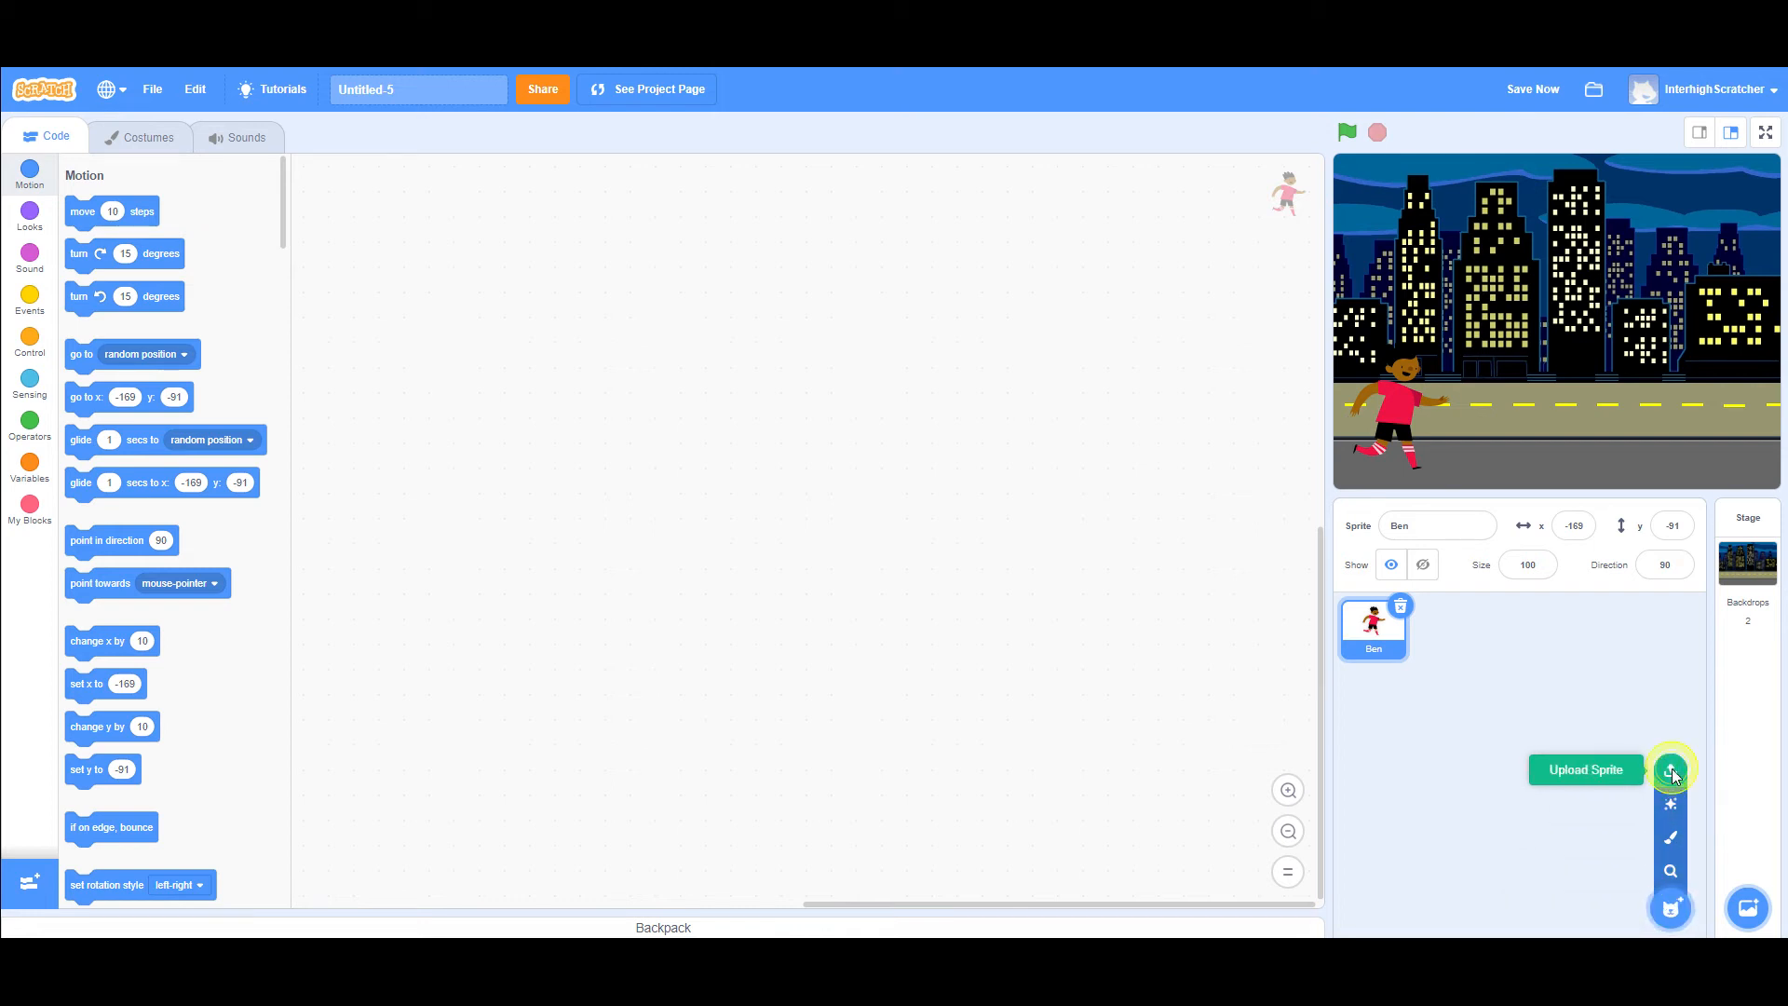
left_click(458, 140)
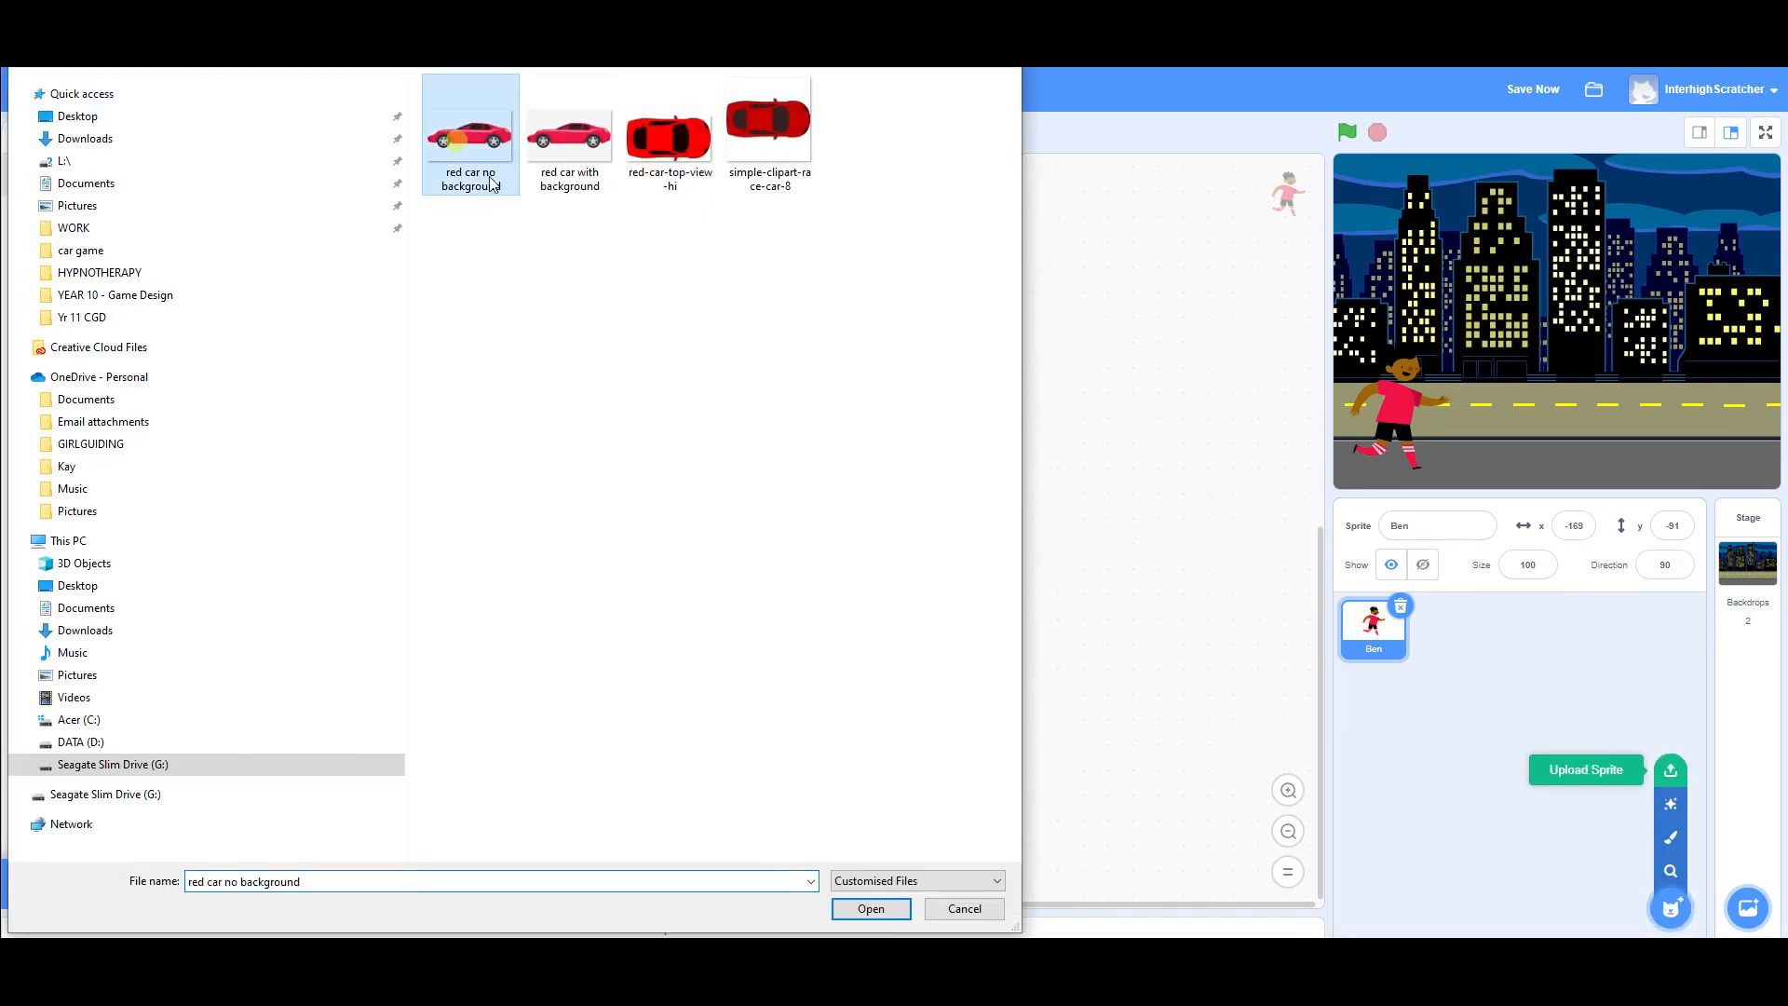
left_click(872, 908)
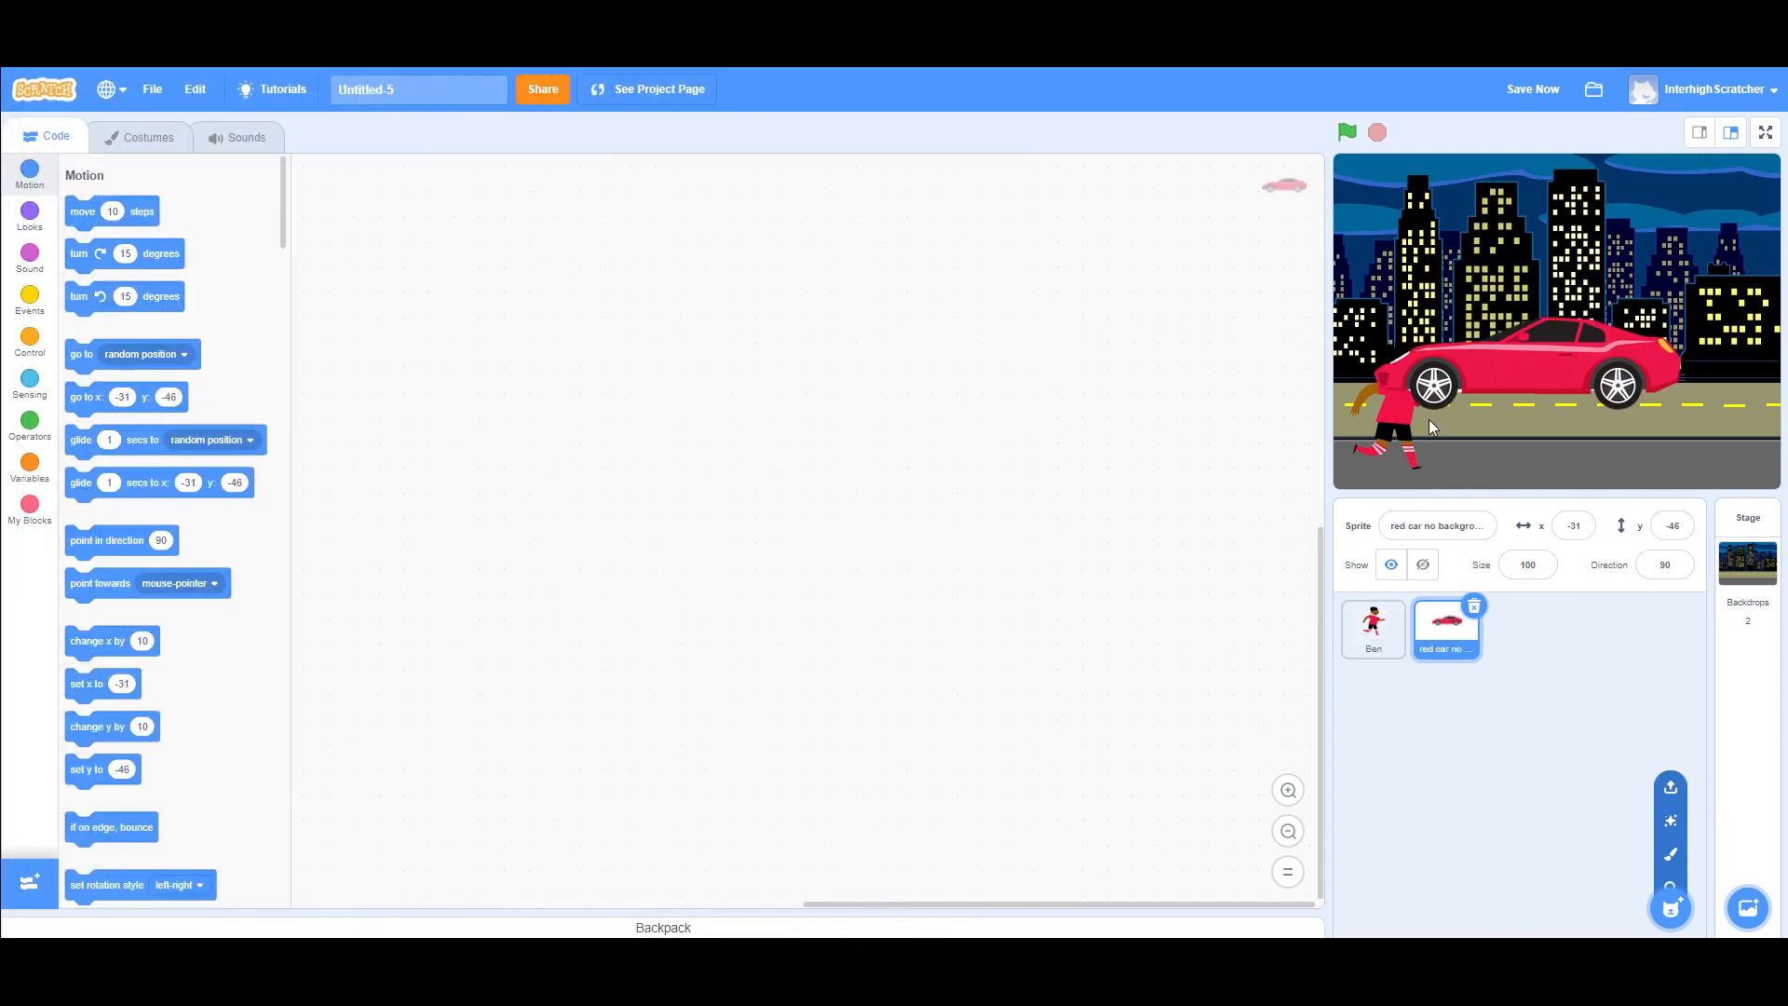
left_click_drag(1504, 352, 1557, 380)
left_click_drag(1575, 373, 1589, 377)
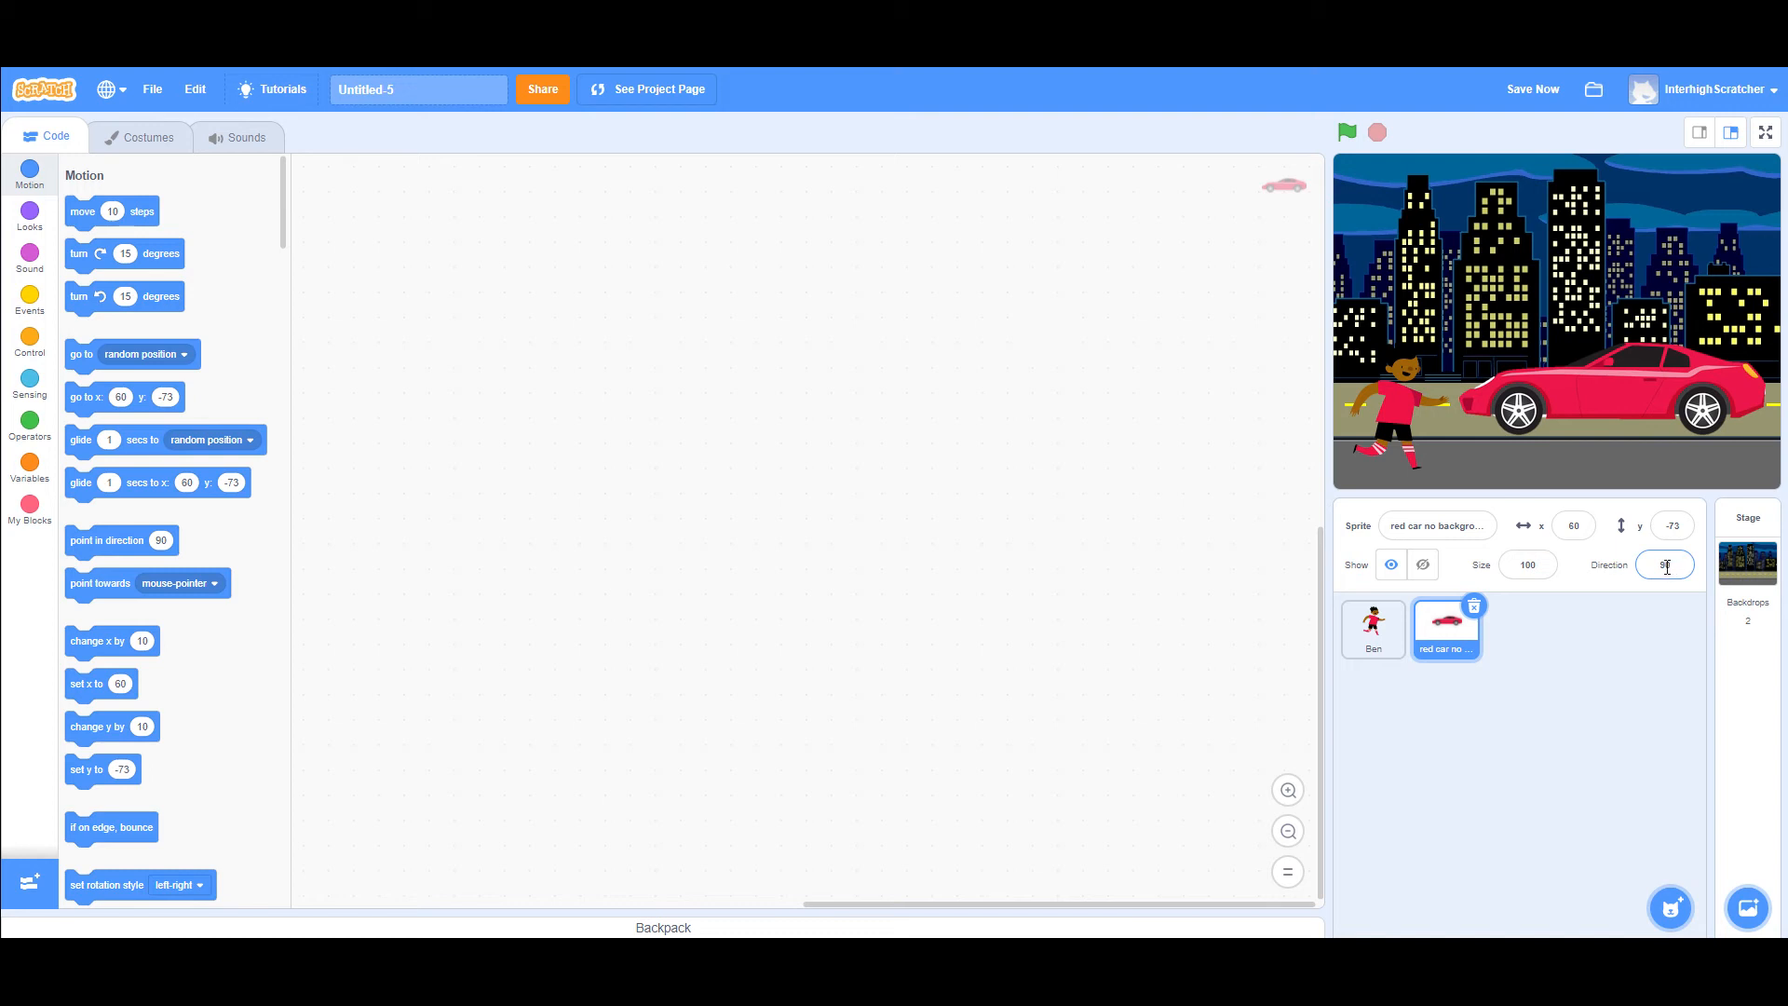
- Set the red car sprite's direction to -90
left_click(1666, 566)
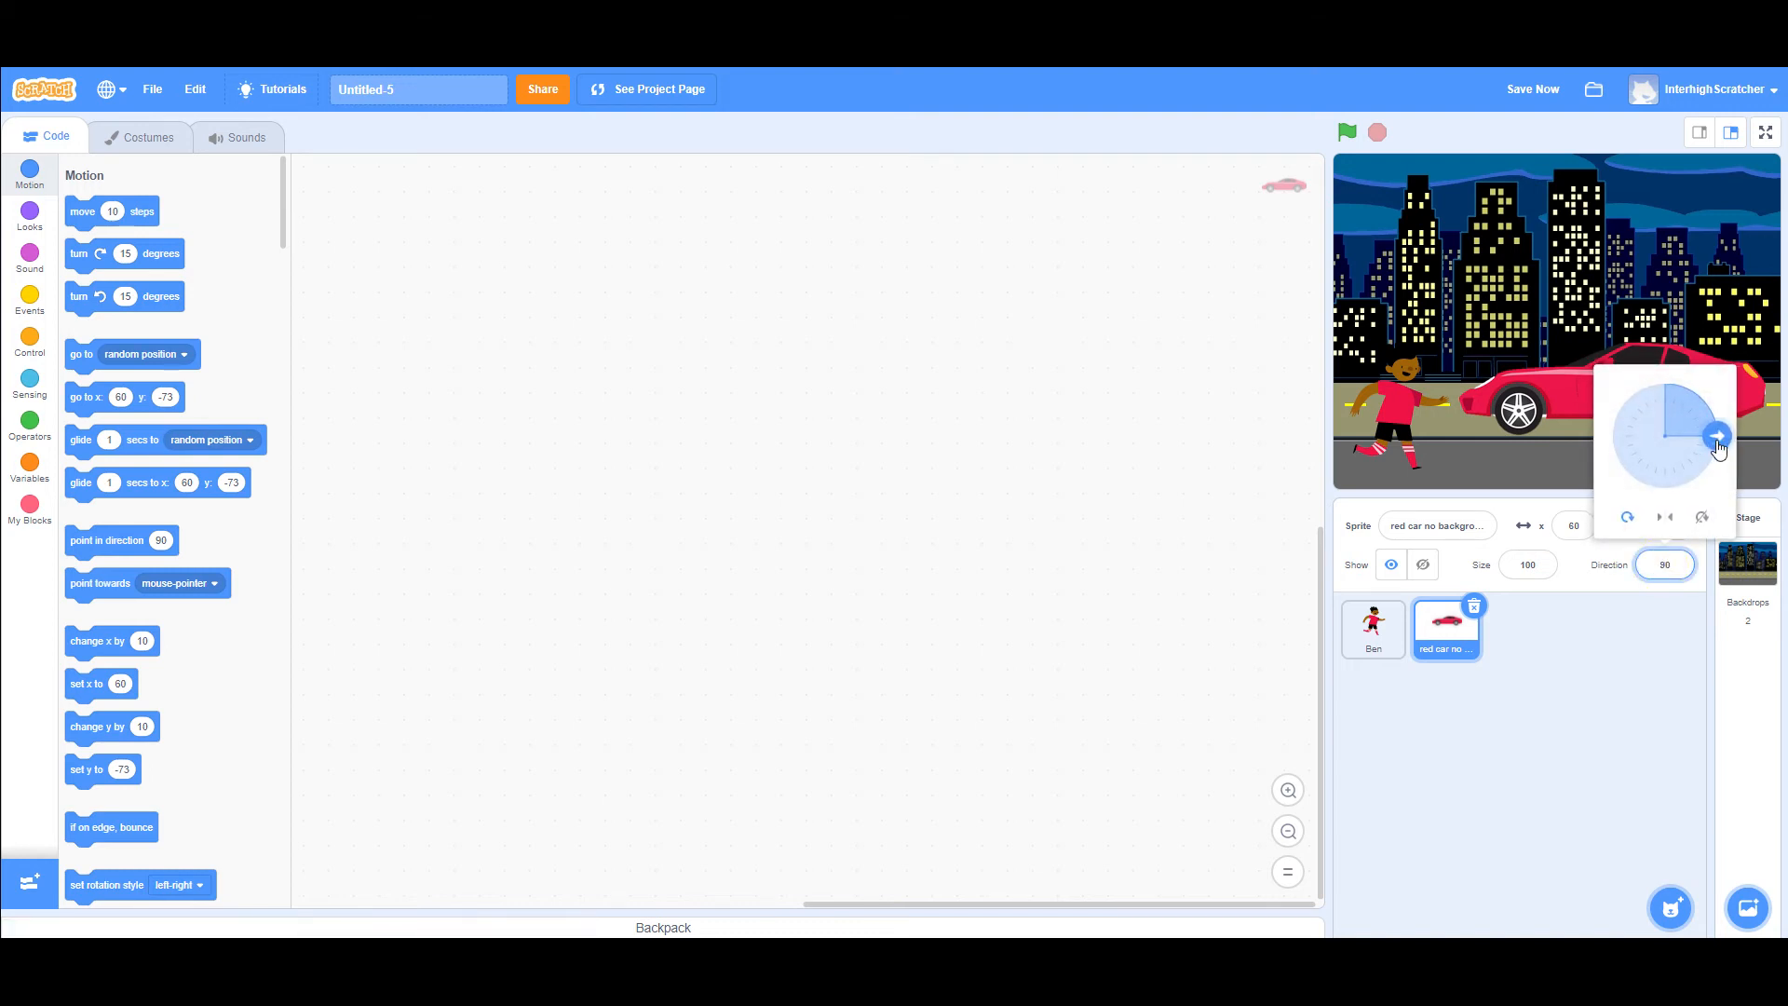
left_click_drag(1718, 447, 1614, 440)
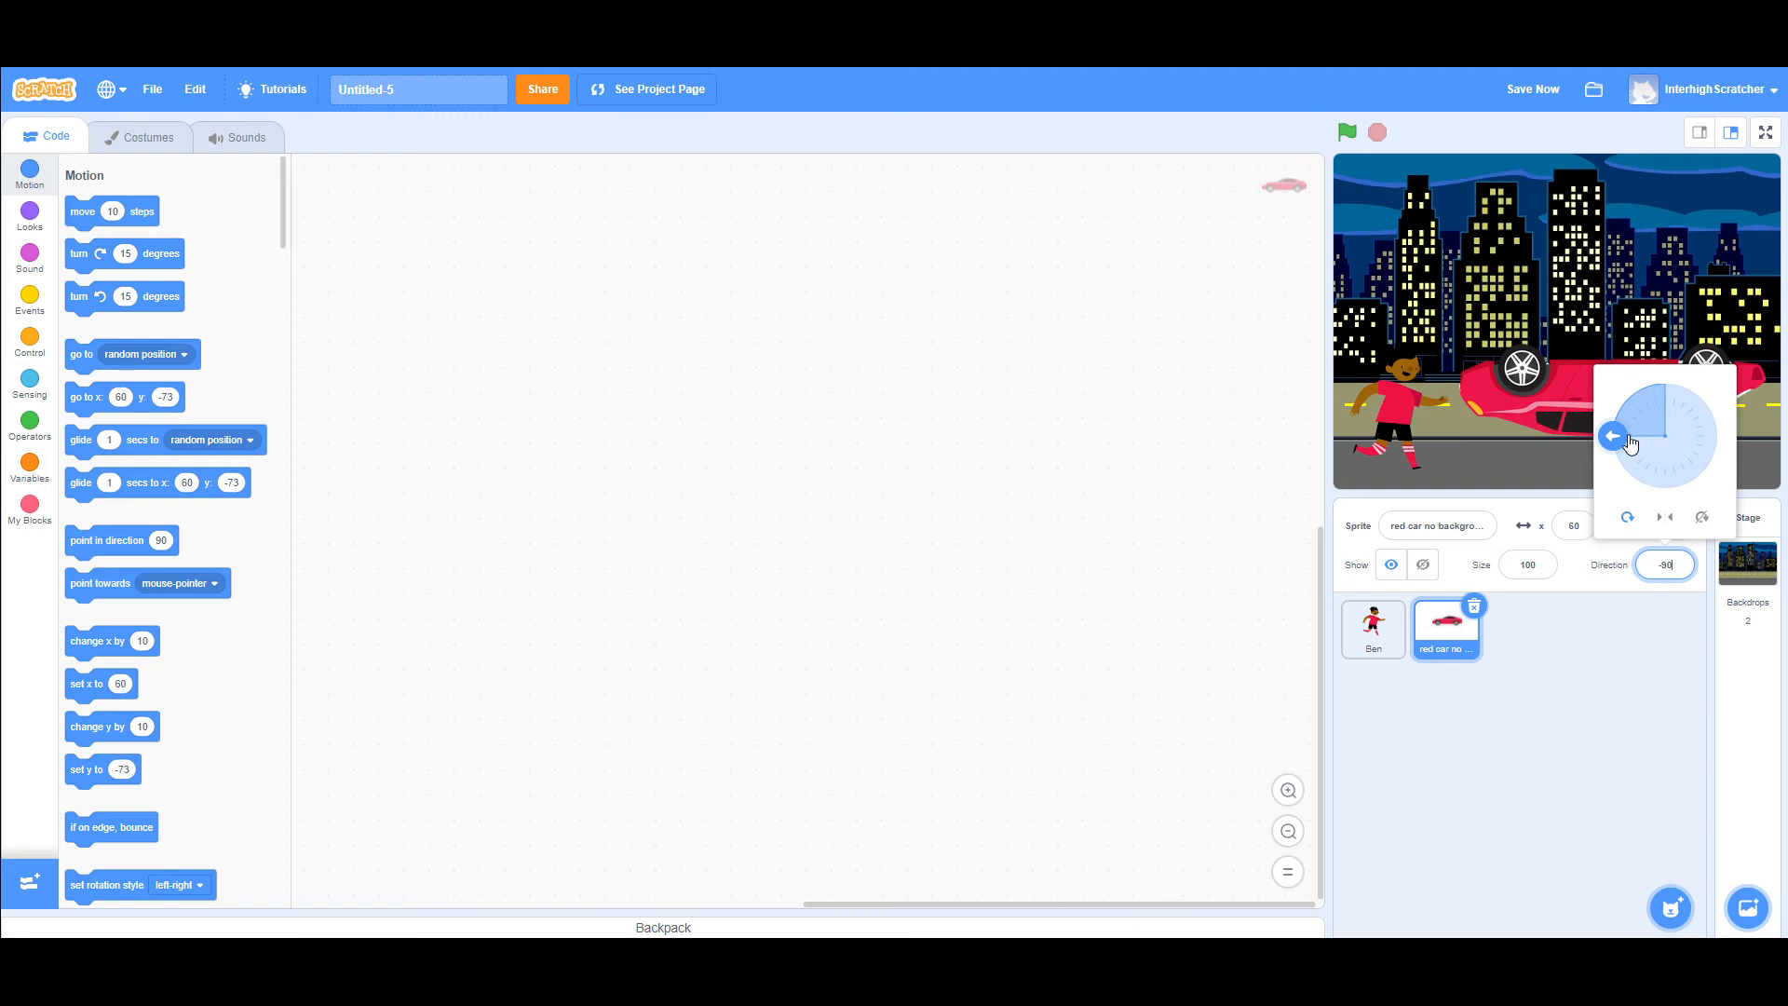
left_click(1592, 665)
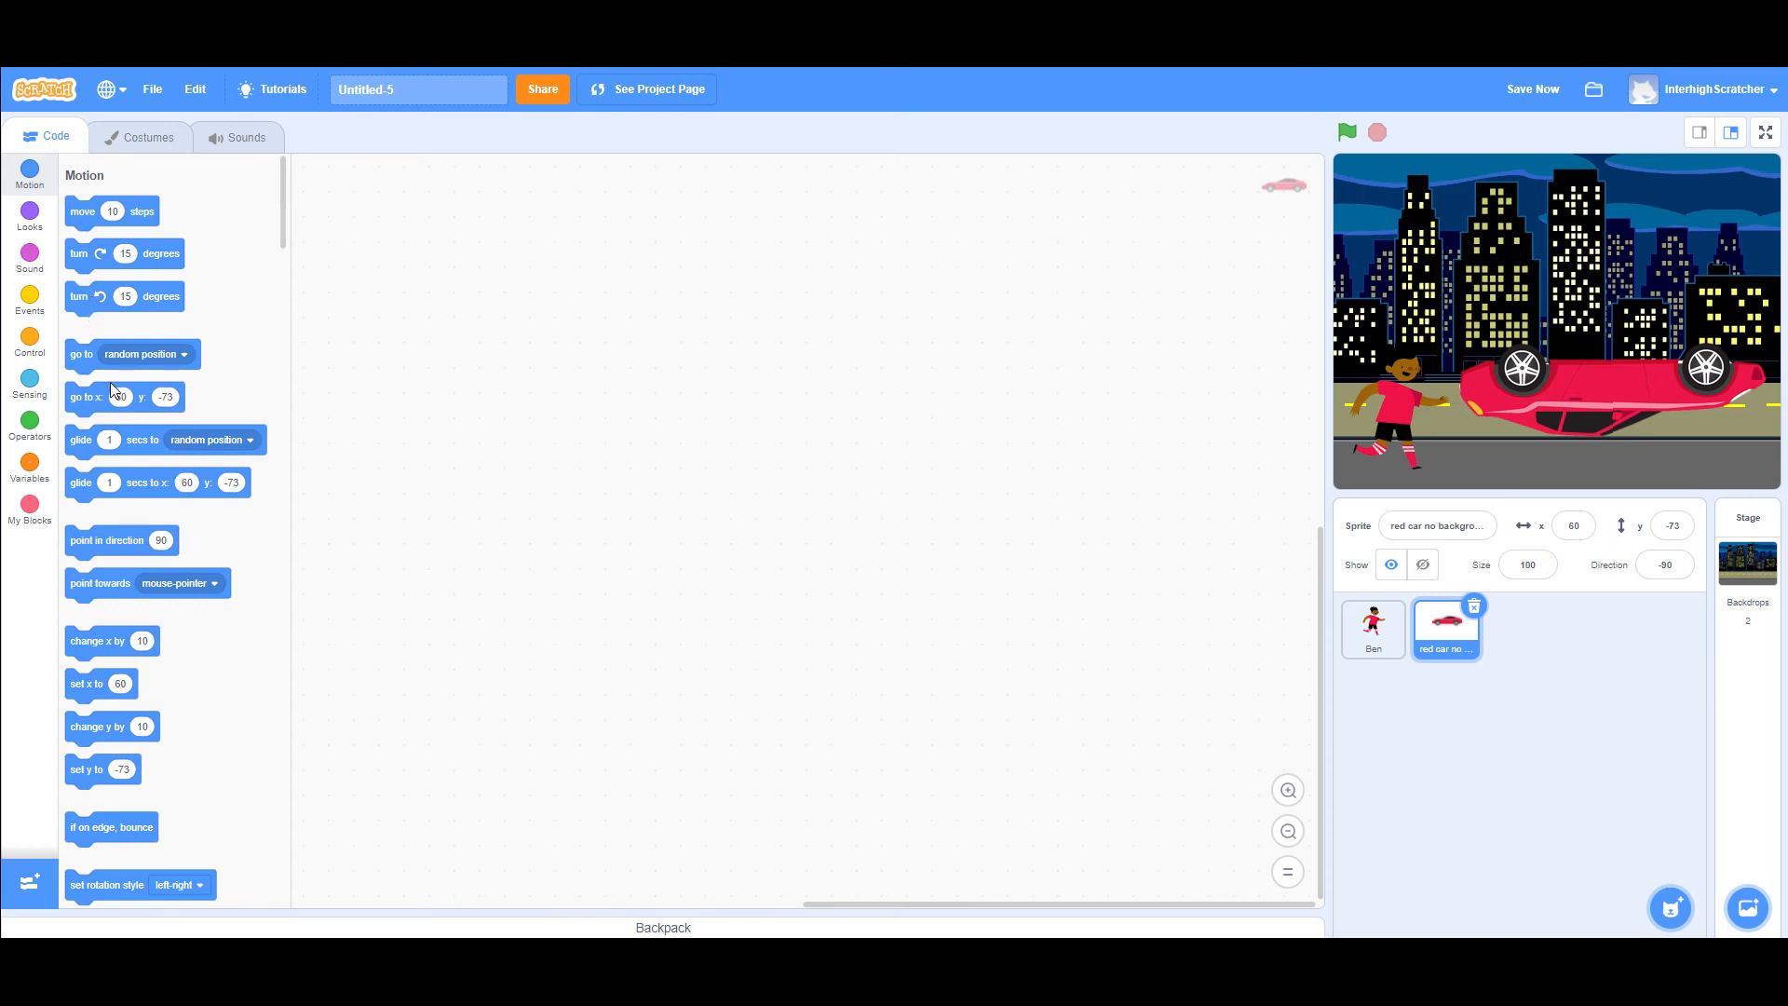
- Add a "set rotation style left-right" block to the red car's code area and run it once
scroll(110, 389, "down", 3)
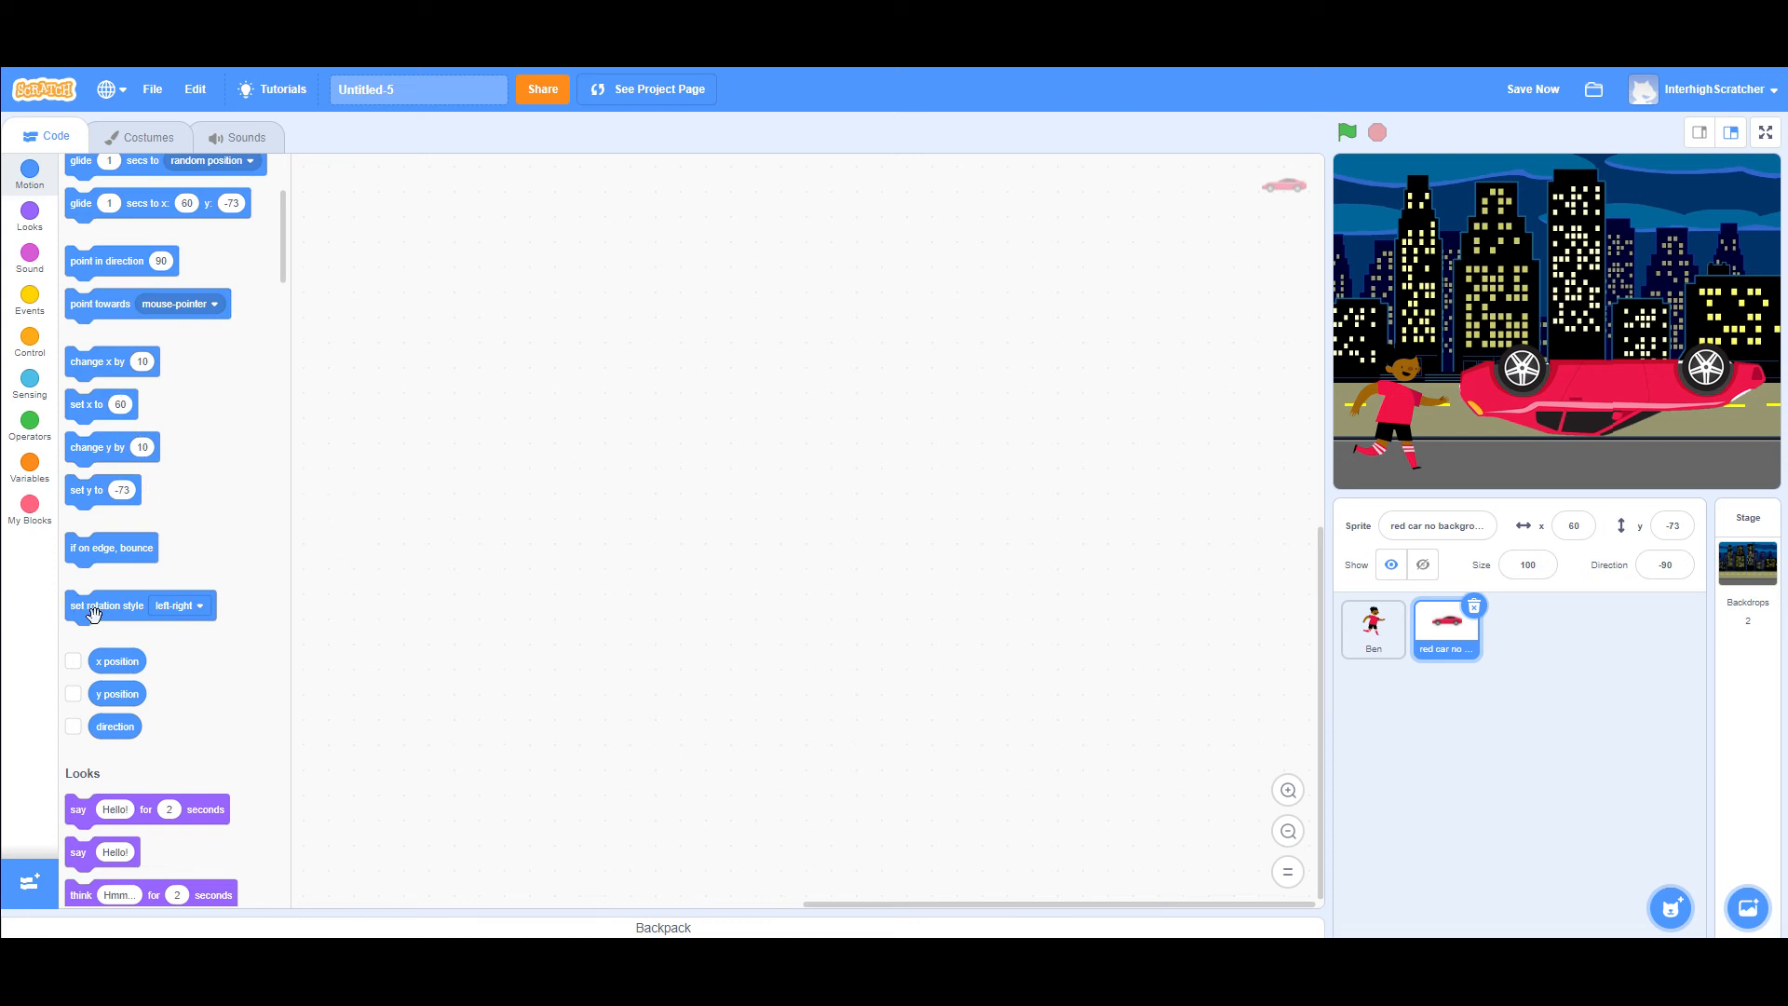
left_click_drag(102, 617, 661, 451)
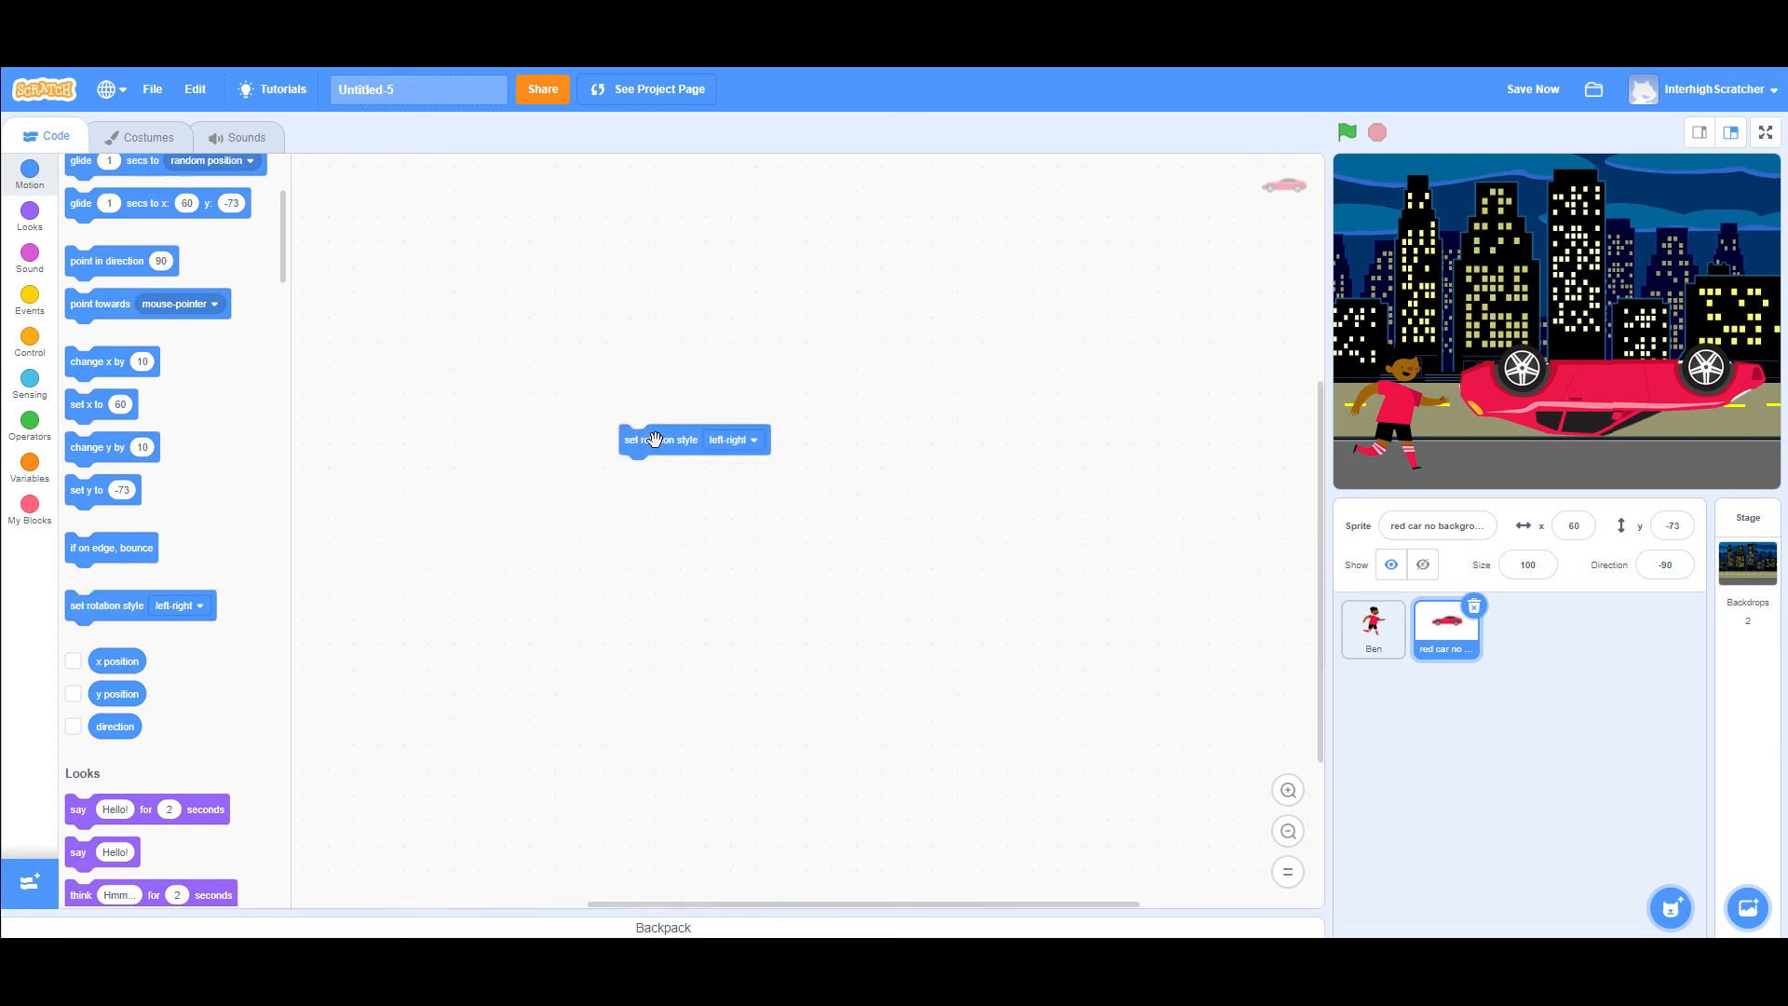
left_click(655, 440)
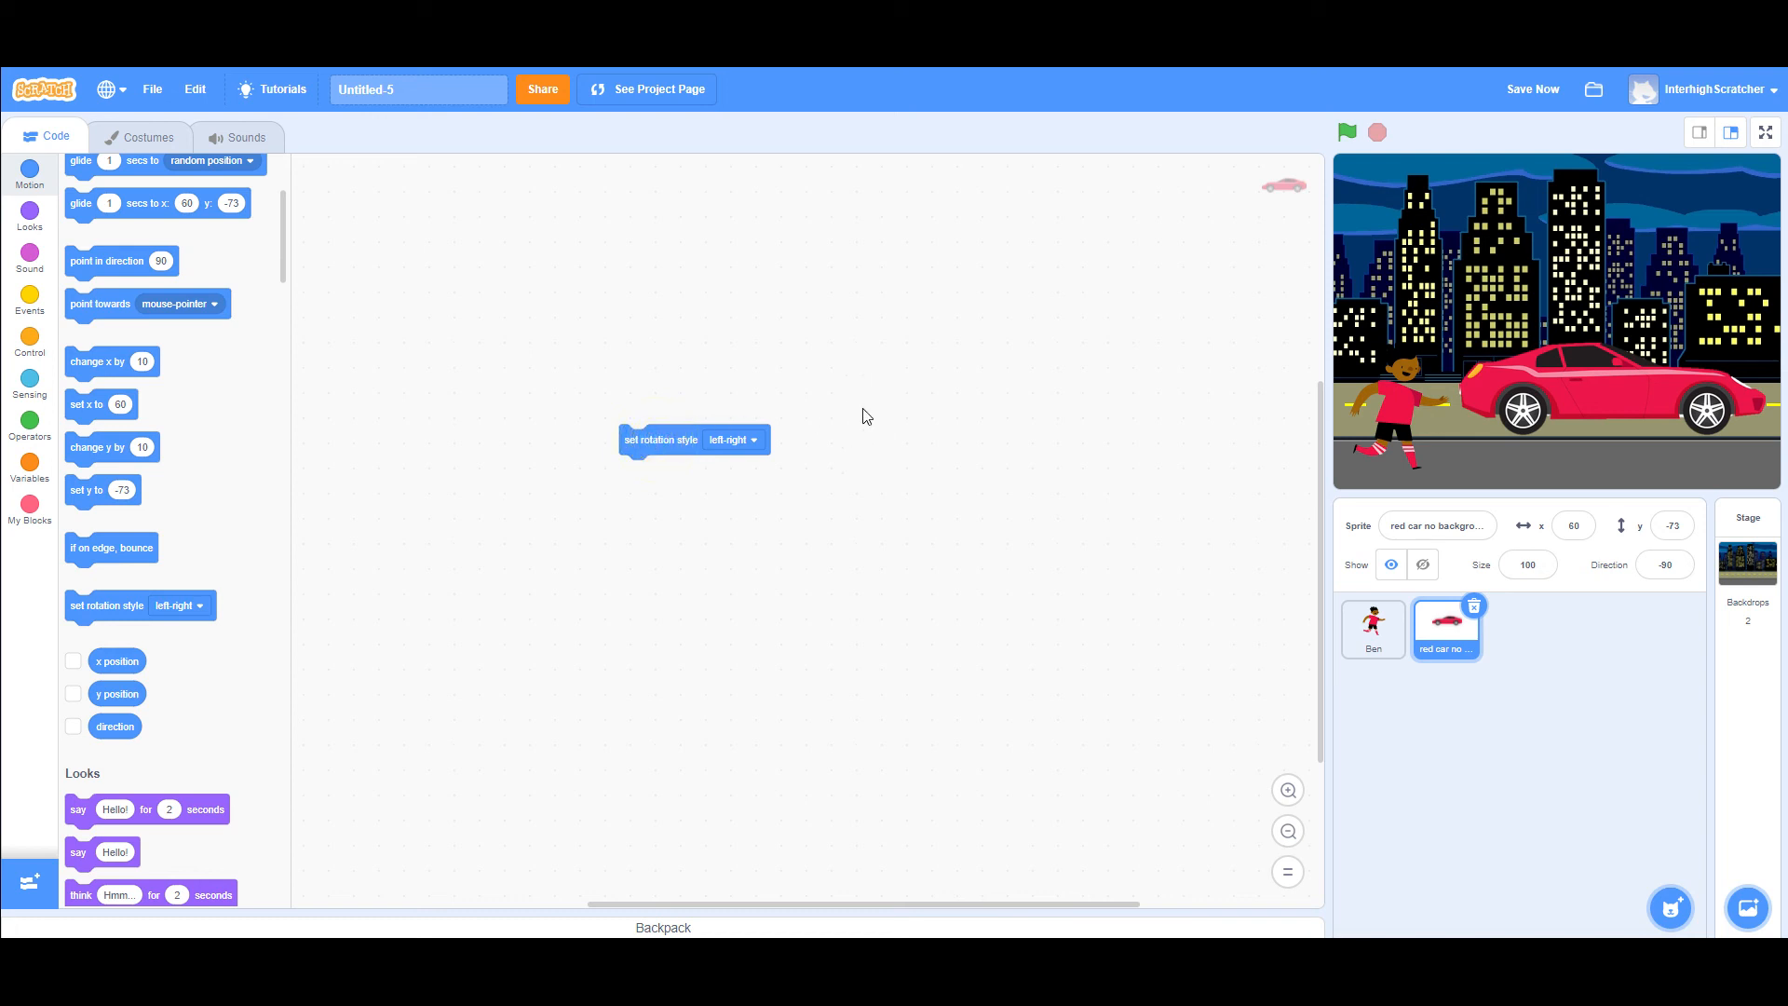
mouse_move(663, 427)
left_mouse_down()
mouse_move(717, 514)
mouse_move(682, 450)
left_mouse_up()
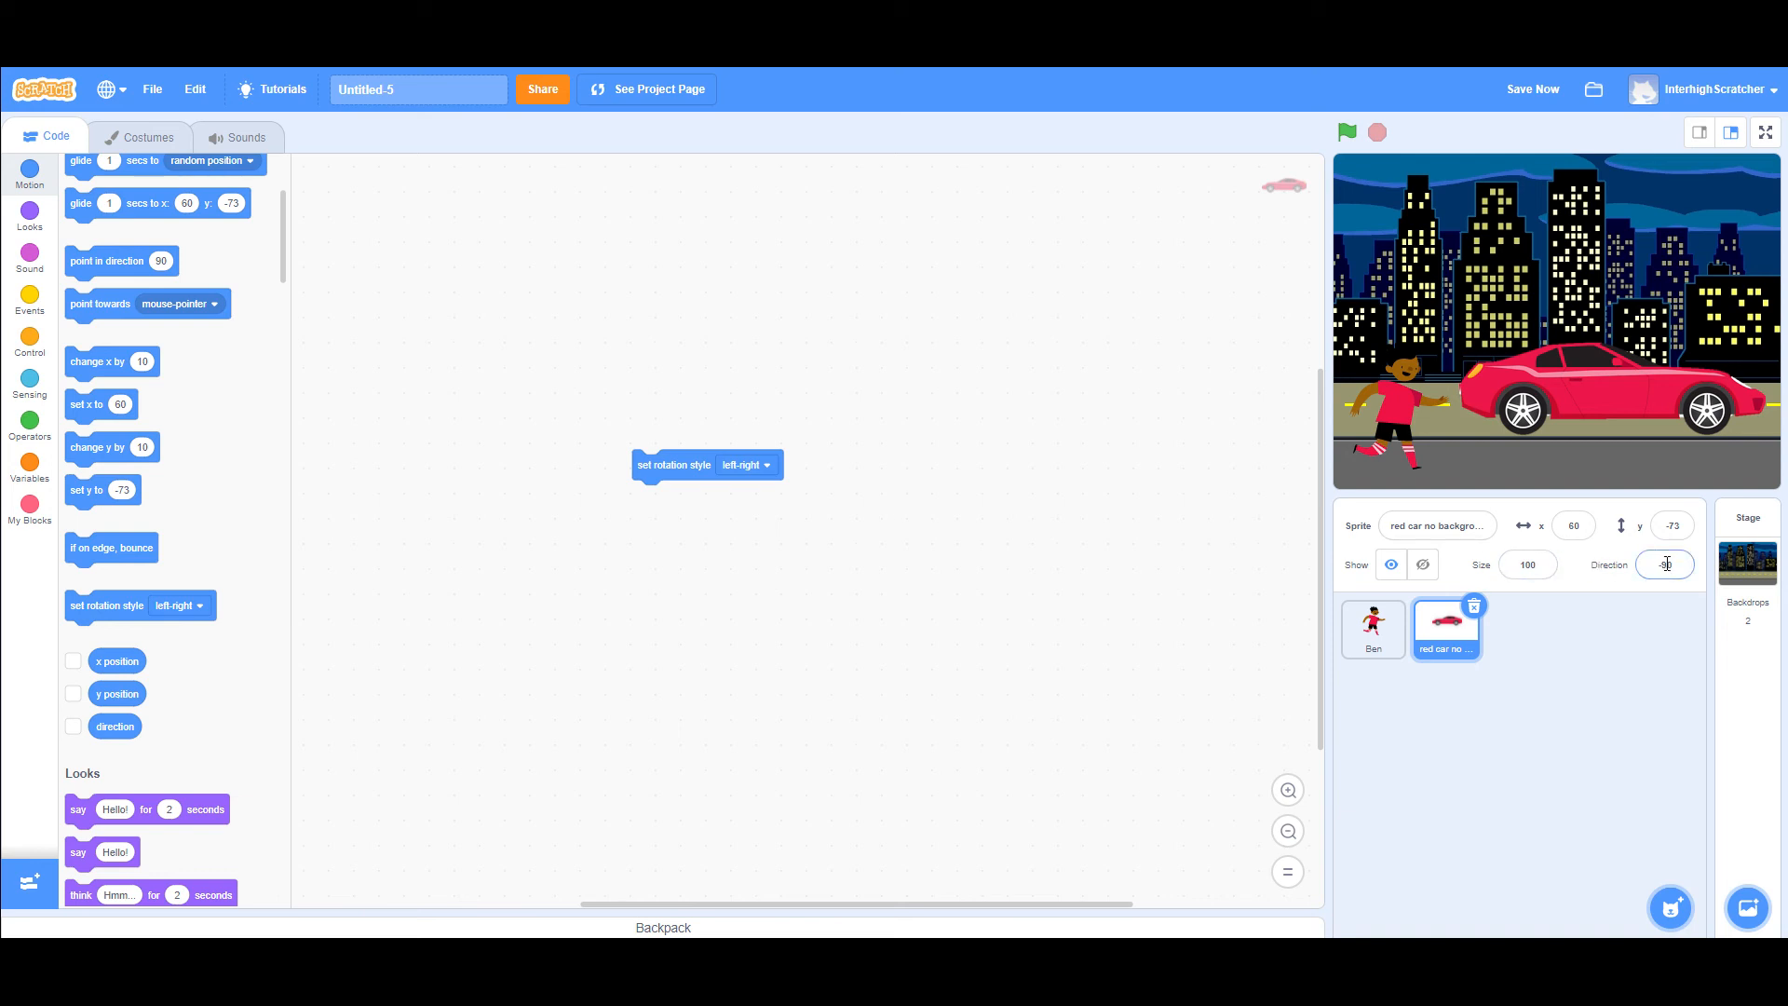
- Adjust the red car sprite's direction to about -93
left_click(1667, 564)
mouse_move(1605, 441)
left_mouse_down()
mouse_move(1641, 422)
mouse_move(1681, 436)
mouse_move(1667, 417)
mouse_move(1641, 426)
mouse_move(1667, 419)
mouse_move(1656, 410)
mouse_move(1629, 449)
left_mouse_up()
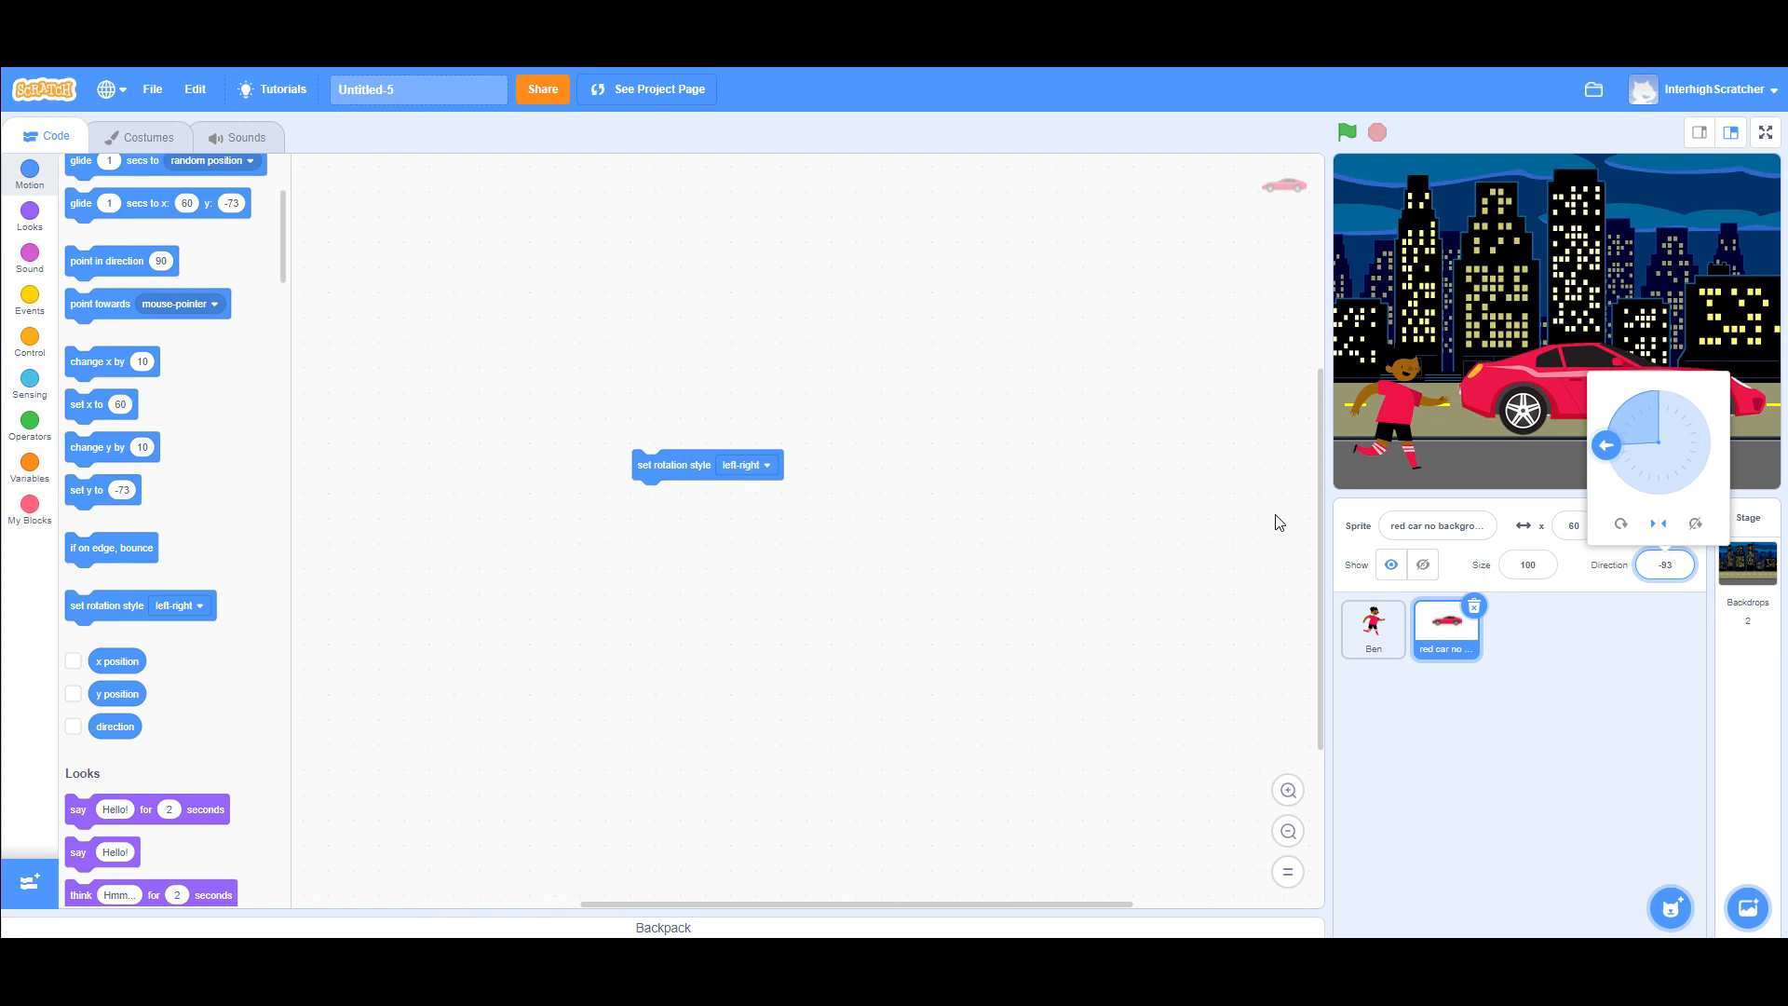
left_click(1412, 735)
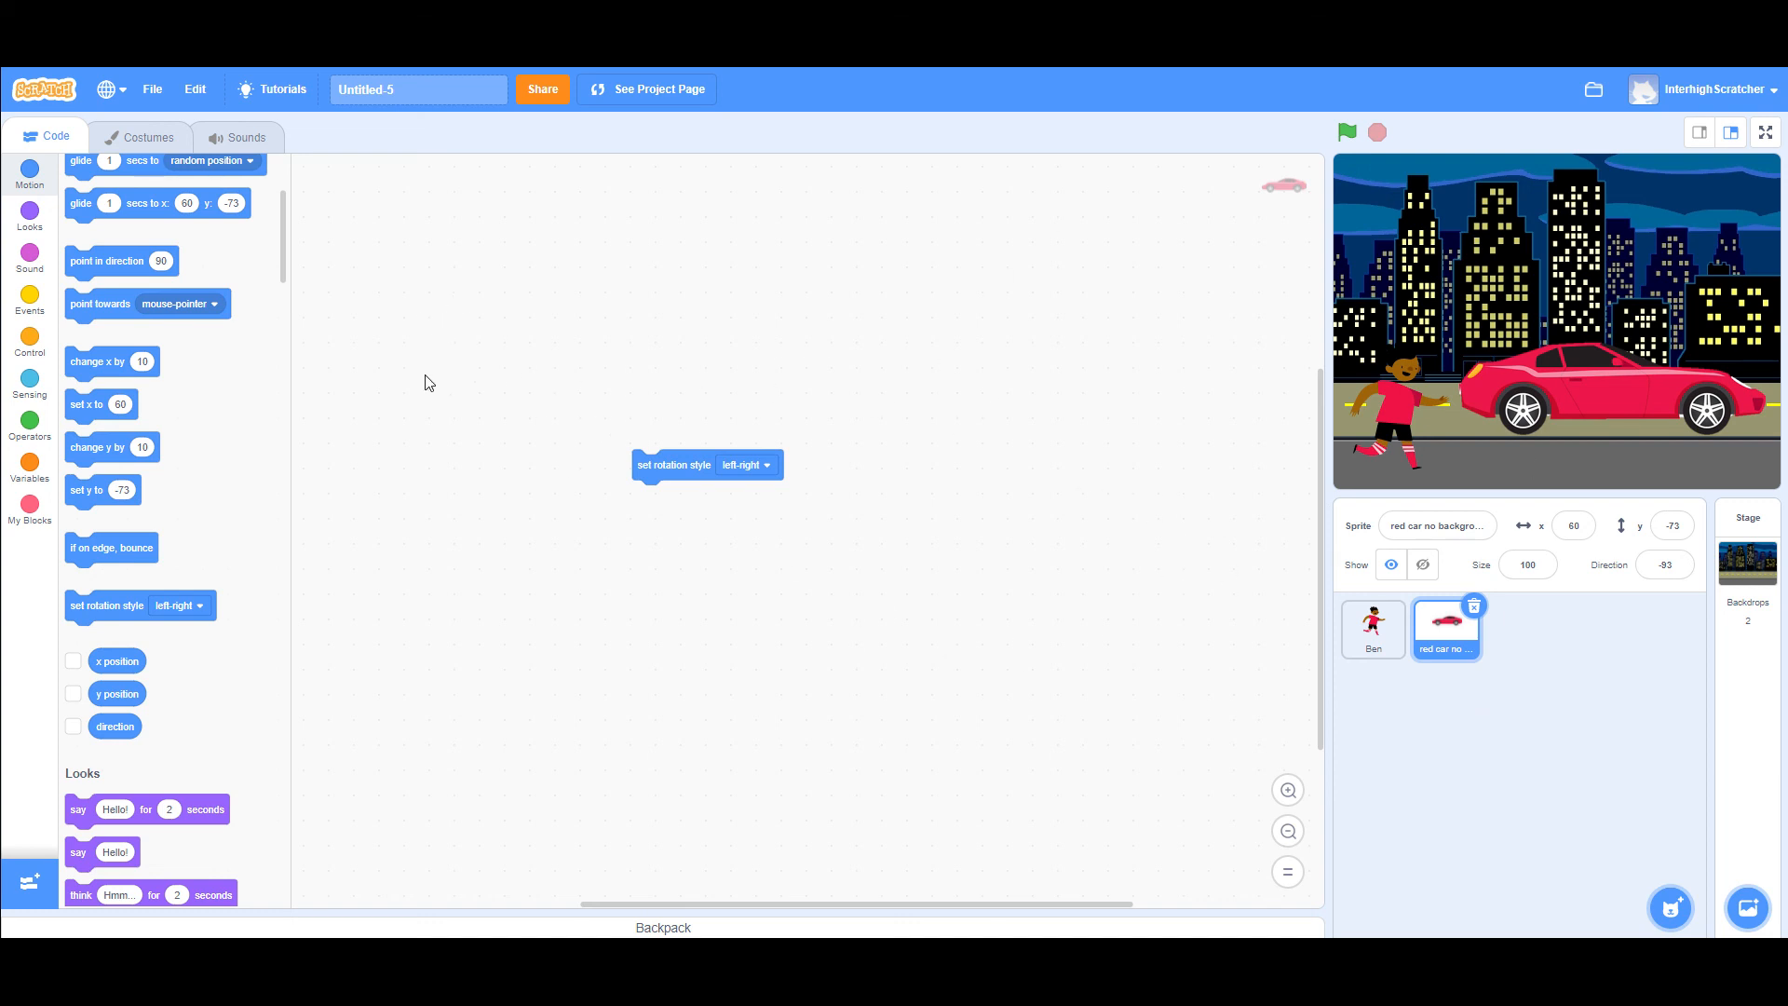
- Rename the project "Test Drive" and share it
left_click(414, 91)
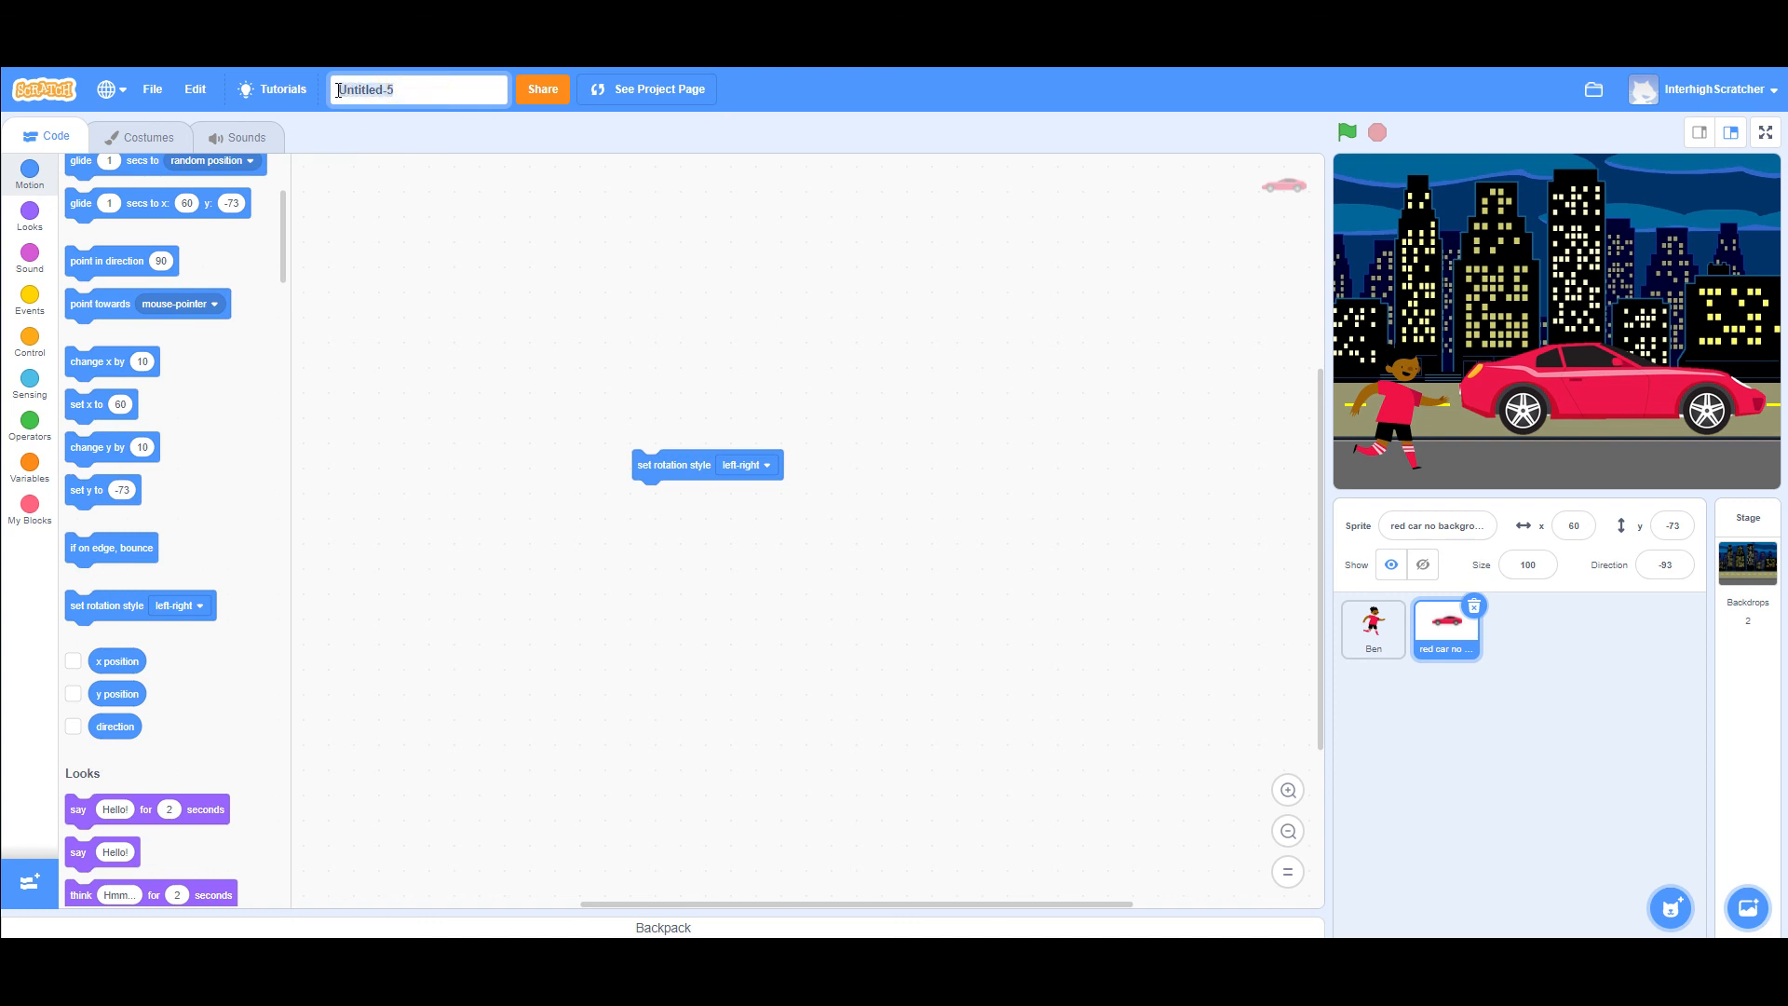
type("Test Drive")
left_click(547, 95)
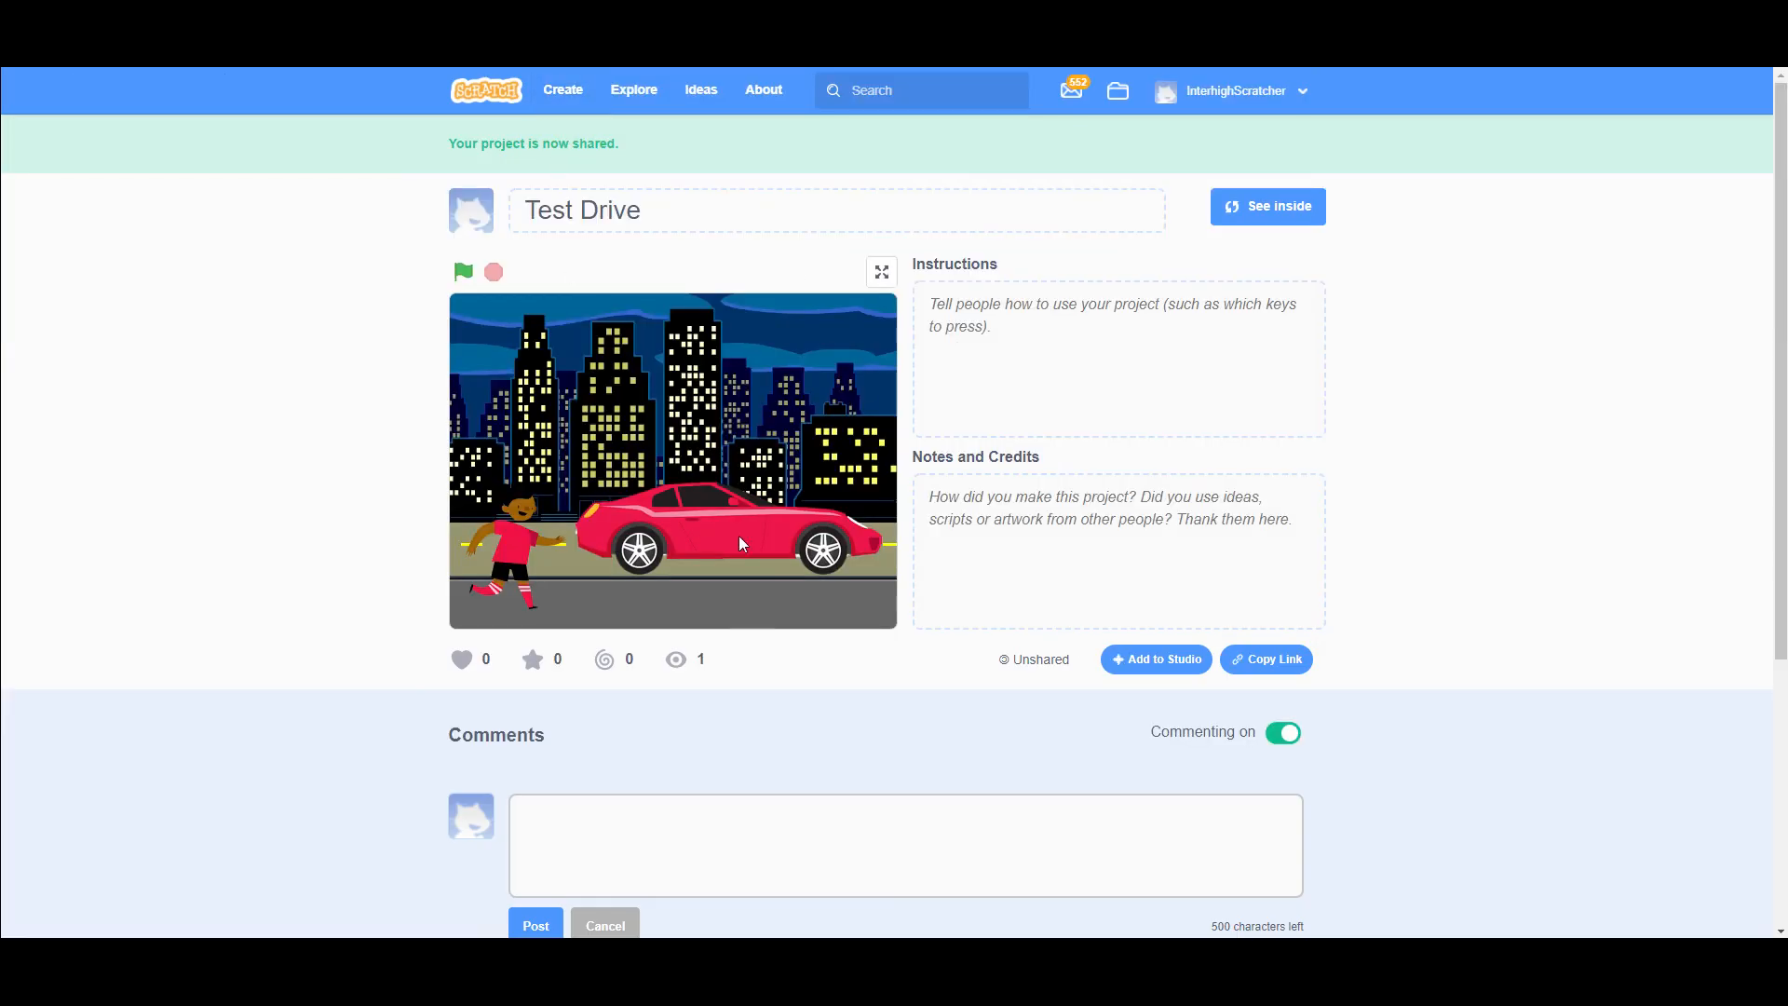
- Open the shared project's Instructions text for editing
left_click(1013, 328)
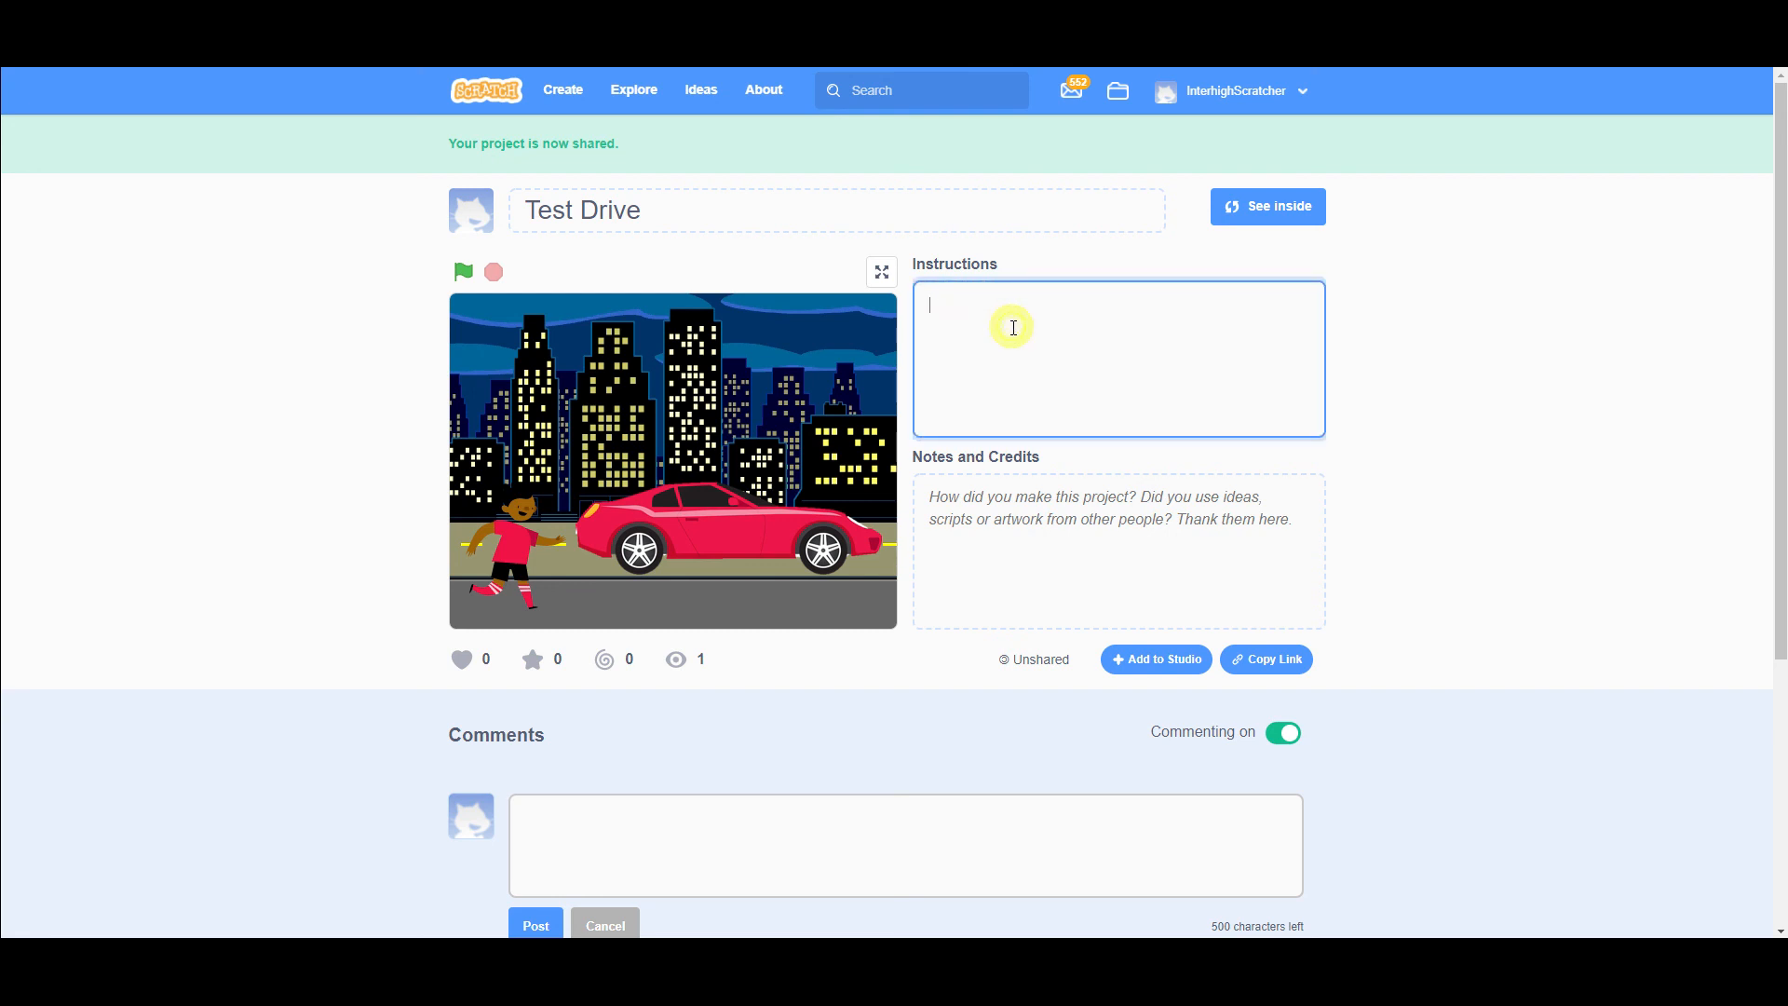